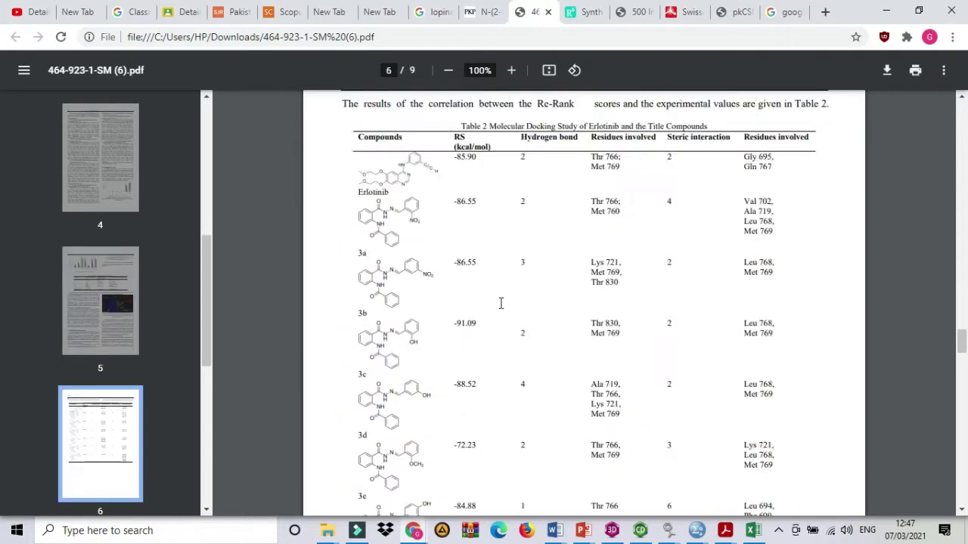
- Review the re-rank scores and residue interactions for compounds 3a to 3f in Table 2 of the article PDF
scroll(501, 302, up, 6)
scroll(500, 303, up, 3)
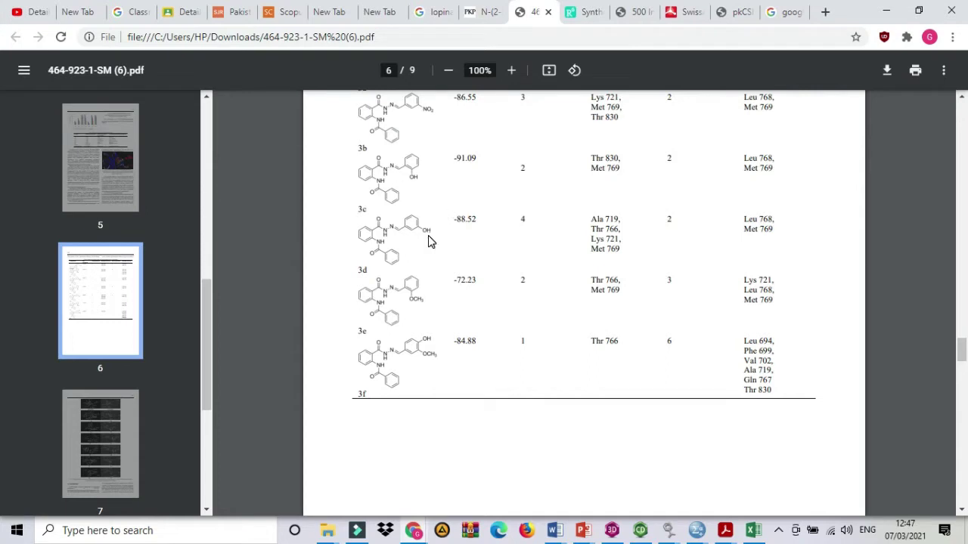
scroll(444, 225, up, 6)
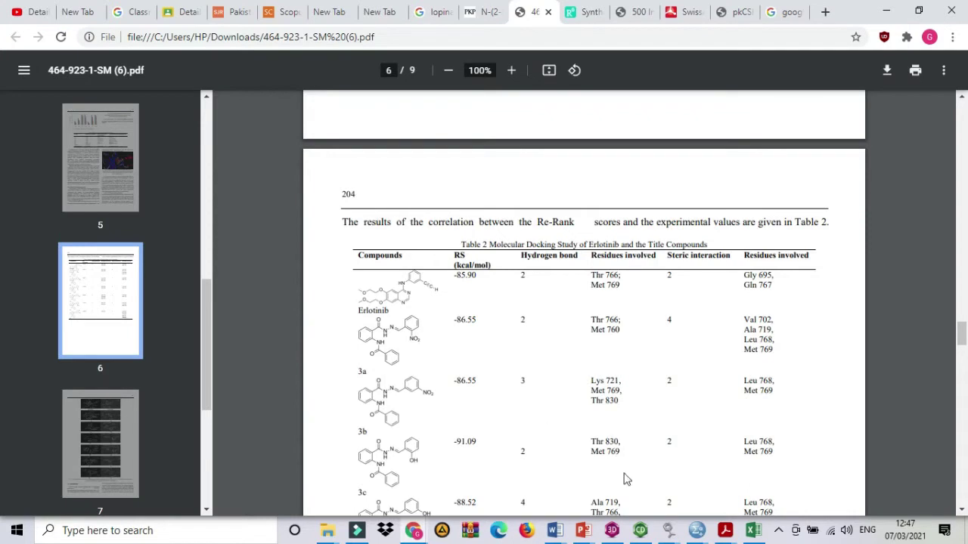
- Switch to ChemBioDraw and look through all the compound structures drawn in struktur senyawa.cdx
click(639, 533)
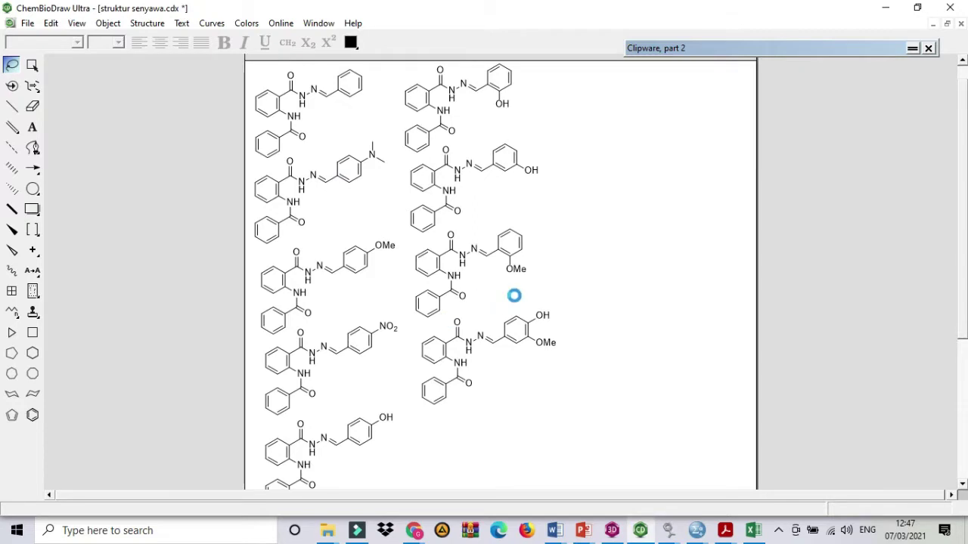
scroll(514, 295, down, 1)
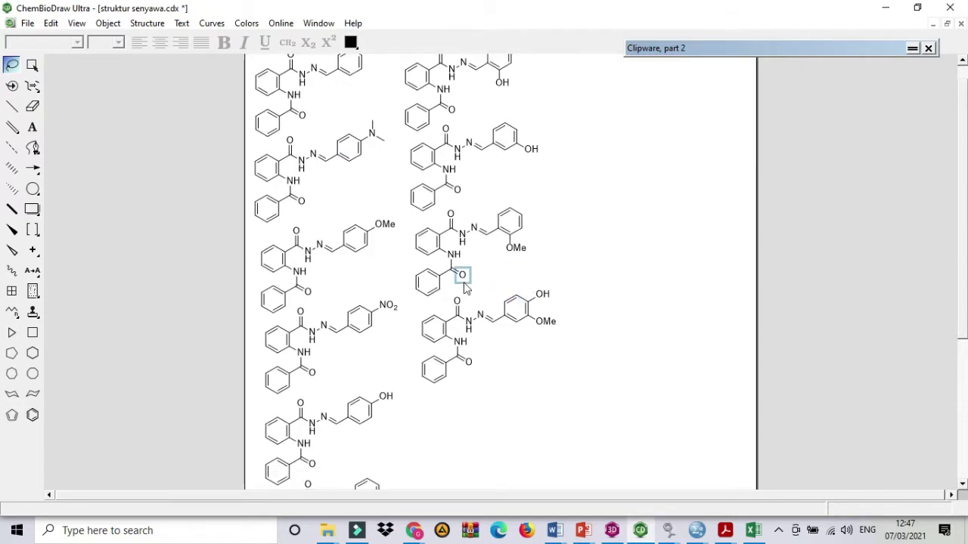
scroll(467, 303, down, 1)
scroll(467, 304, down, 3)
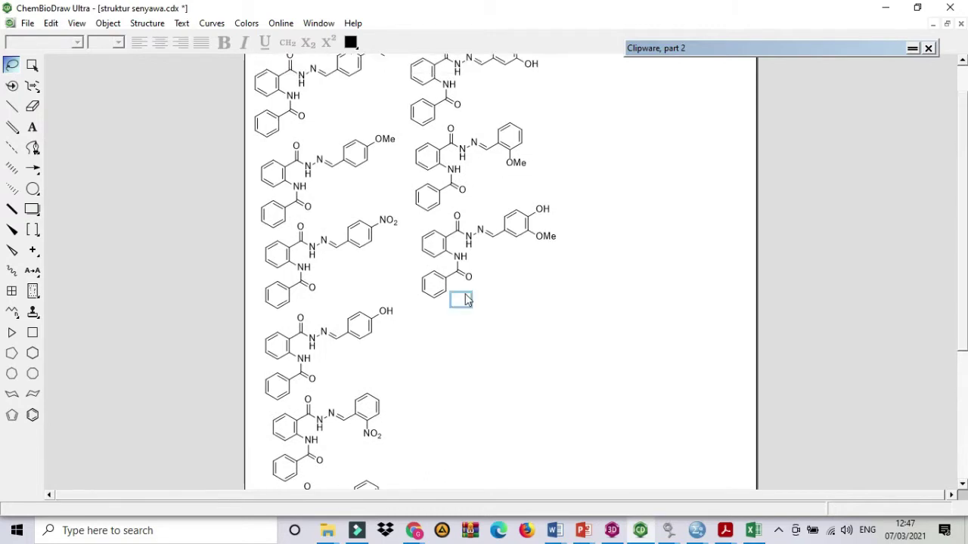
scroll(466, 299, up, 4)
scroll(464, 294, up, 1)
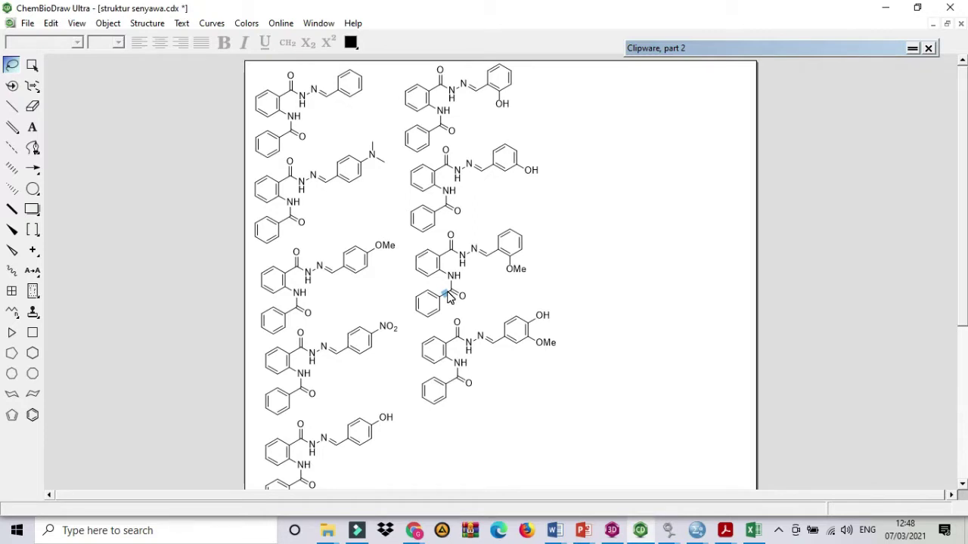
- Compare the parameter sheet of hasil QSAR.xlsx in Excel with the docking scores in the article's Table 2
click(753, 531)
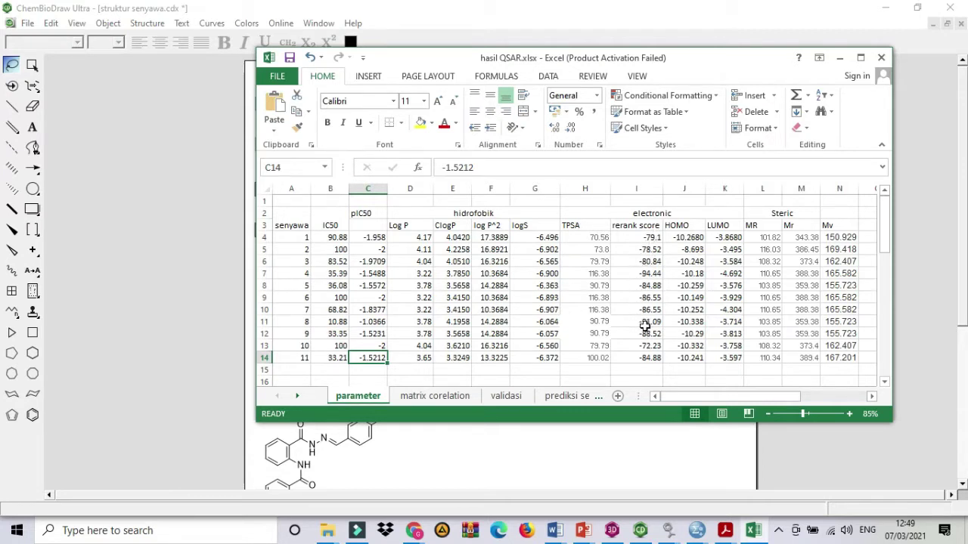
click(408, 534)
click(448, 508)
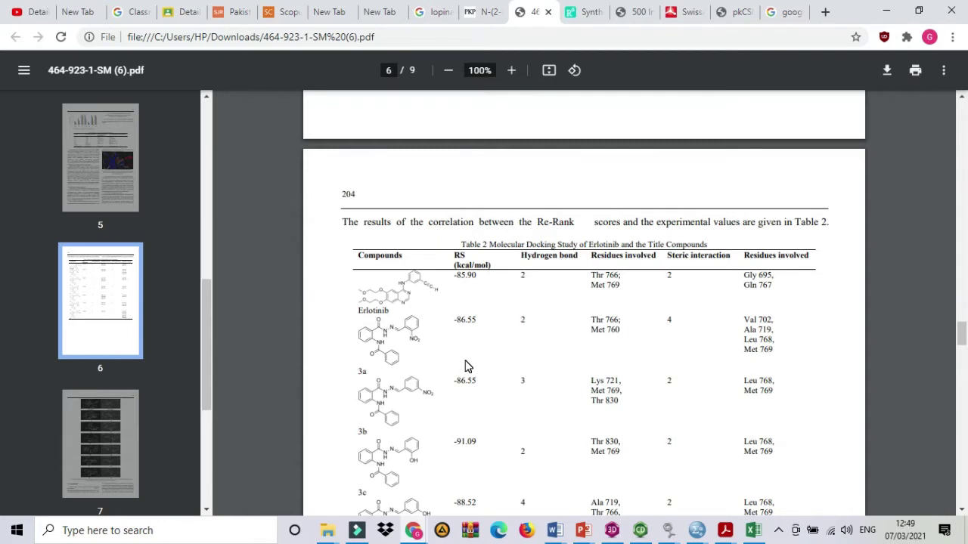
scroll(467, 366, down, 4)
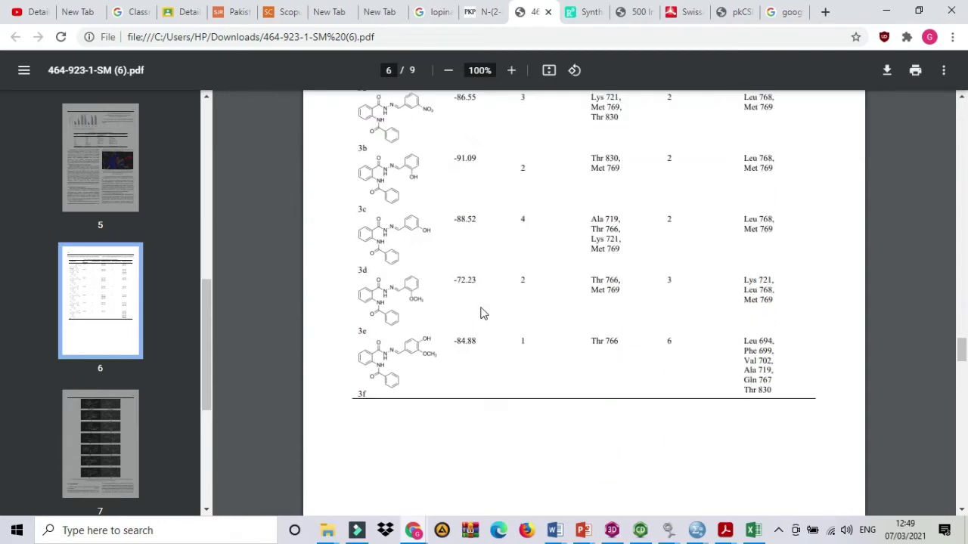
mouse_move(639, 531)
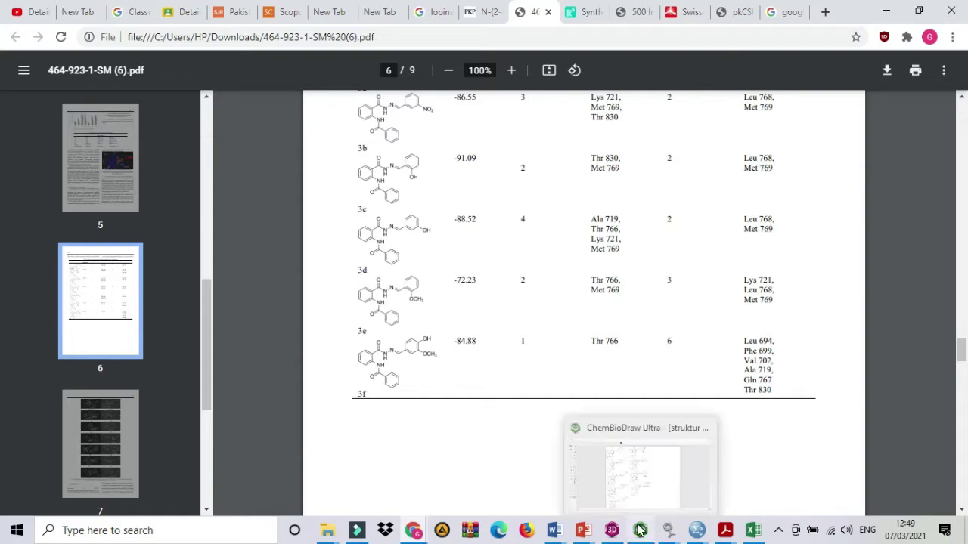
click(658, 502)
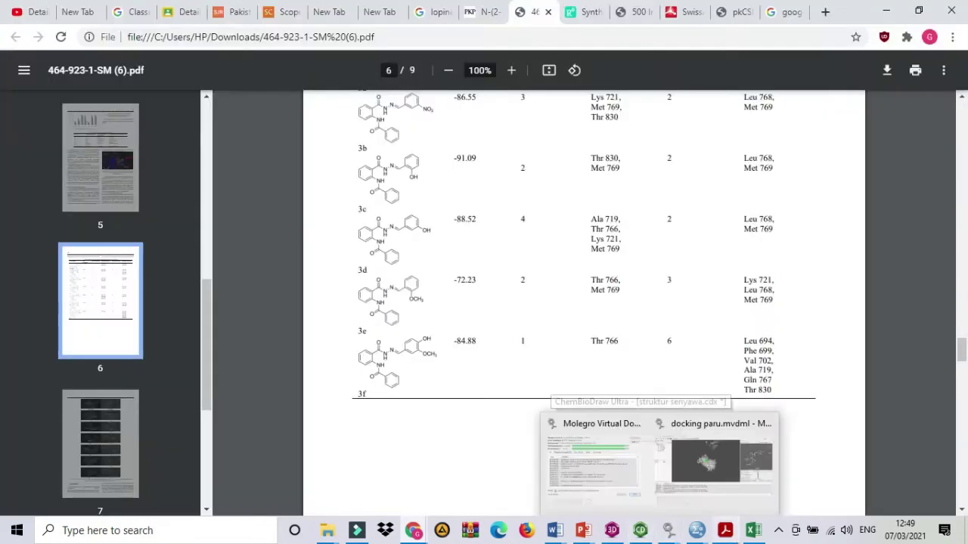
click(752, 530)
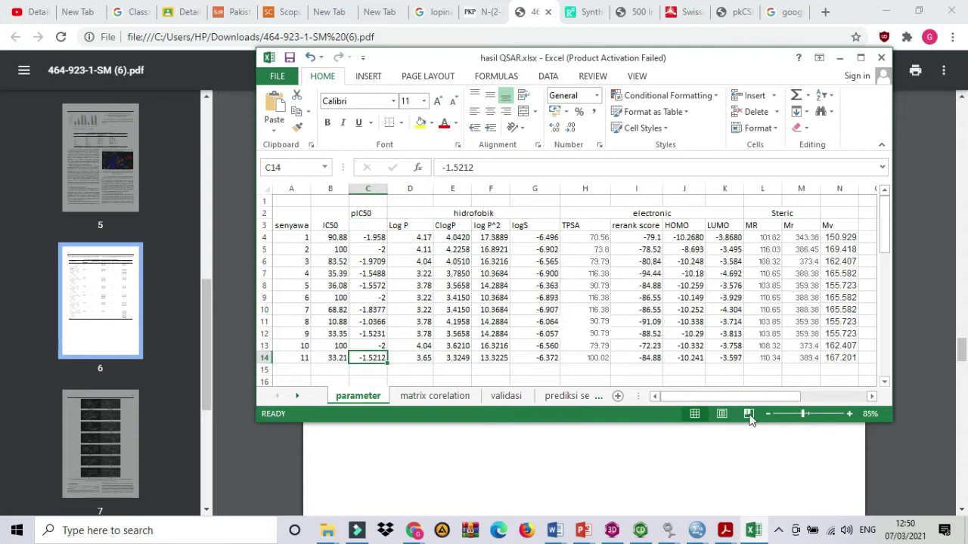
- Select the first, unsubstituted compound in ChemBioDraw and show its Chemical Properties window
click(638, 531)
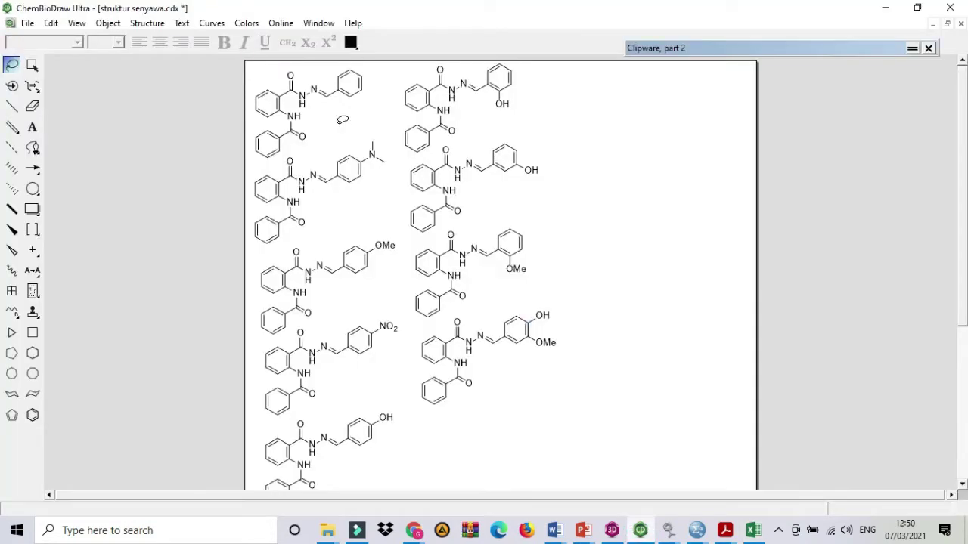
click(248, 125)
mouse_move(248, 102)
mouse_down()
mouse_move(271, 66)
mouse_move(347, 57)
mouse_move(382, 101)
mouse_move(351, 136)
mouse_move(253, 163)
mouse_up()
click(79, 24)
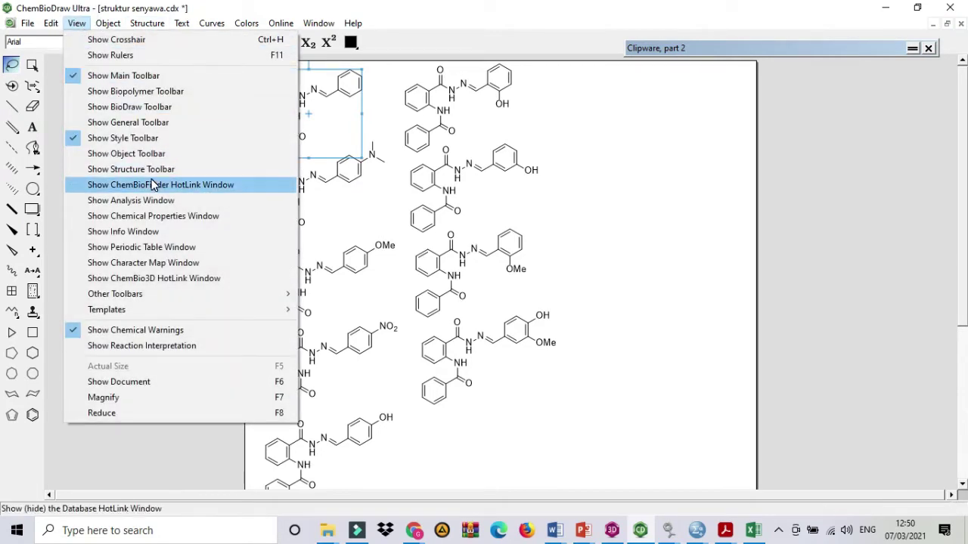
click(155, 218)
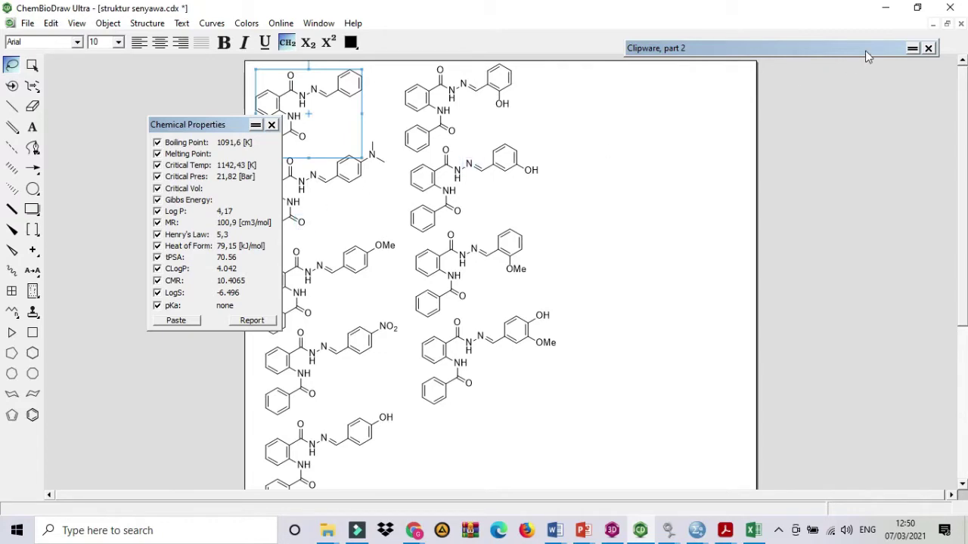
- Restore the ChemBioDraw window and arrange it side by side with the hasil QSAR.xlsx workbook
click(917, 7)
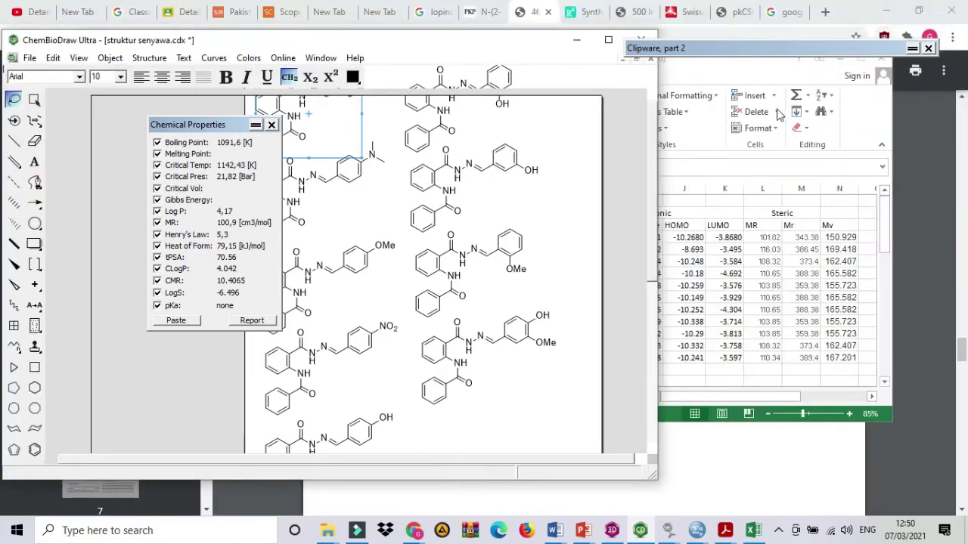
click(764, 66)
drag(749, 61, 836, 56)
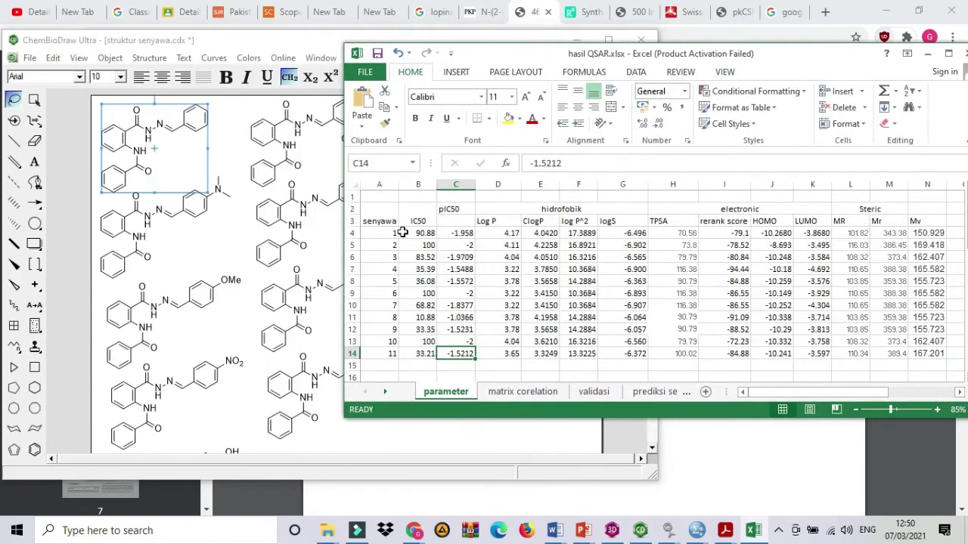
click(240, 230)
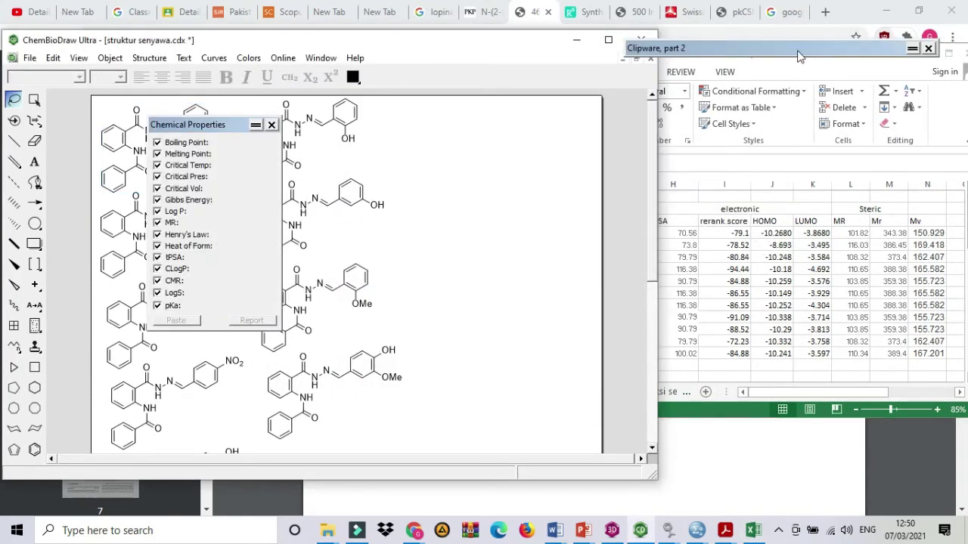
click(814, 75)
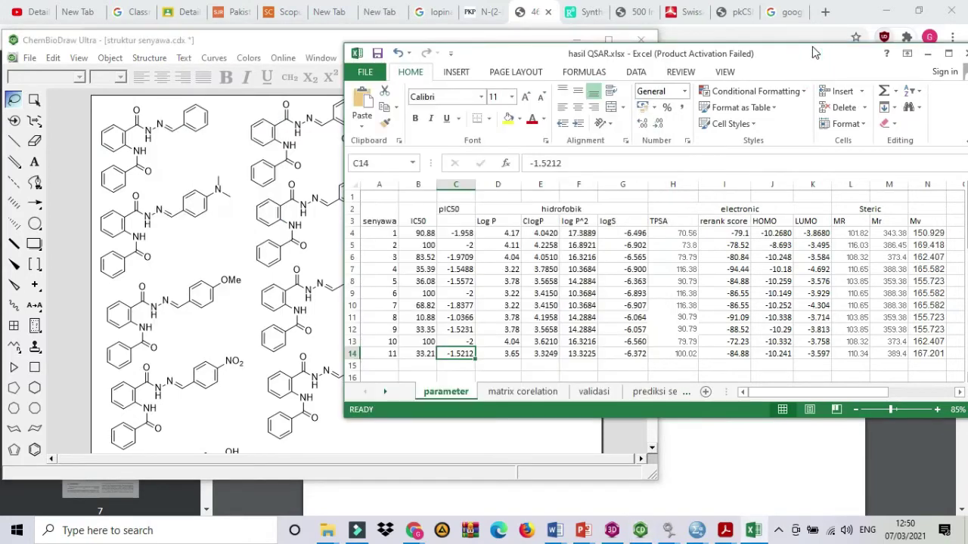
drag(812, 53, 951, 11)
click(429, 269)
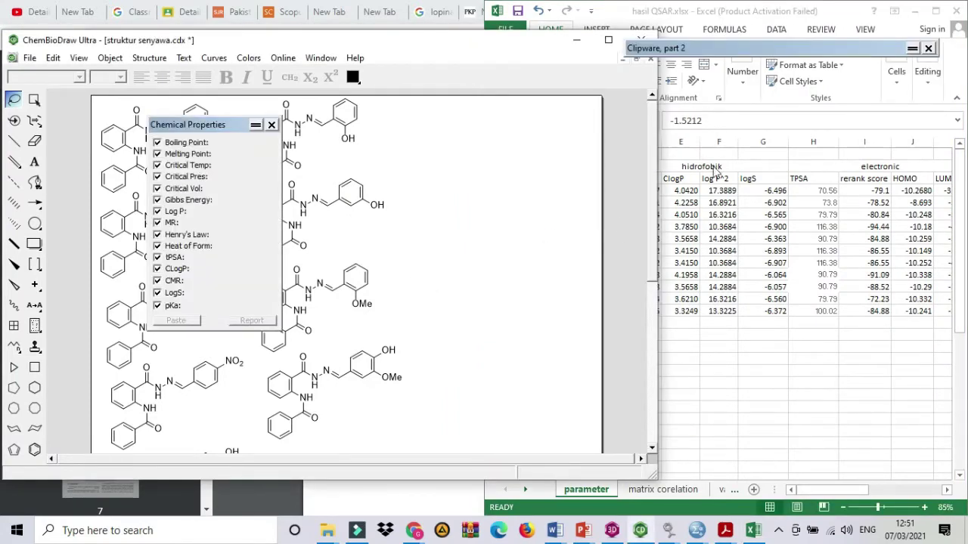
drag(447, 40, 371, 47)
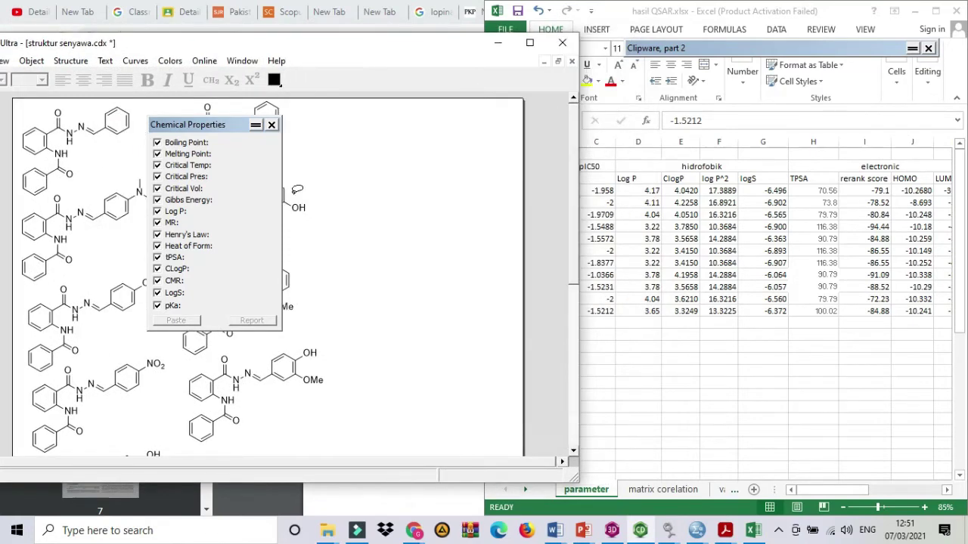
- Select the complete first structure again so that its chemical properties can be compared with the spreadsheet
click(370, 200)
mouse_move(99, 171)
mouse_down()
mouse_move(27, 192)
mouse_move(3, 172)
mouse_move(8, 150)
mouse_move(93, 99)
mouse_move(133, 108)
mouse_move(136, 134)
mouse_move(114, 160)
mouse_move(24, 195)
mouse_move(8, 183)
mouse_move(19, 97)
mouse_up()
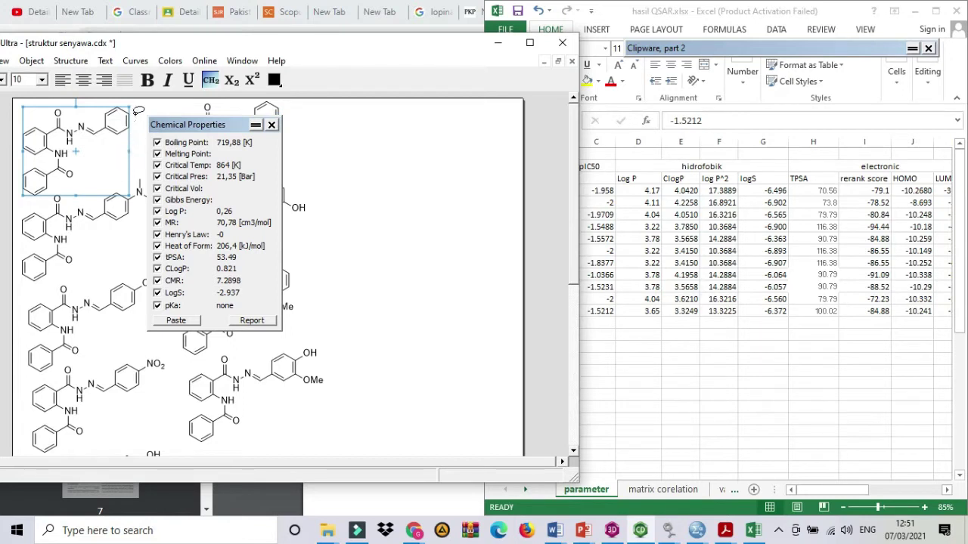
mouse_move(137, 113)
mouse_down()
mouse_move(137, 139)
mouse_move(64, 187)
mouse_move(22, 198)
mouse_move(5, 142)
mouse_move(12, 96)
mouse_move(76, 85)
mouse_move(136, 96)
mouse_up()
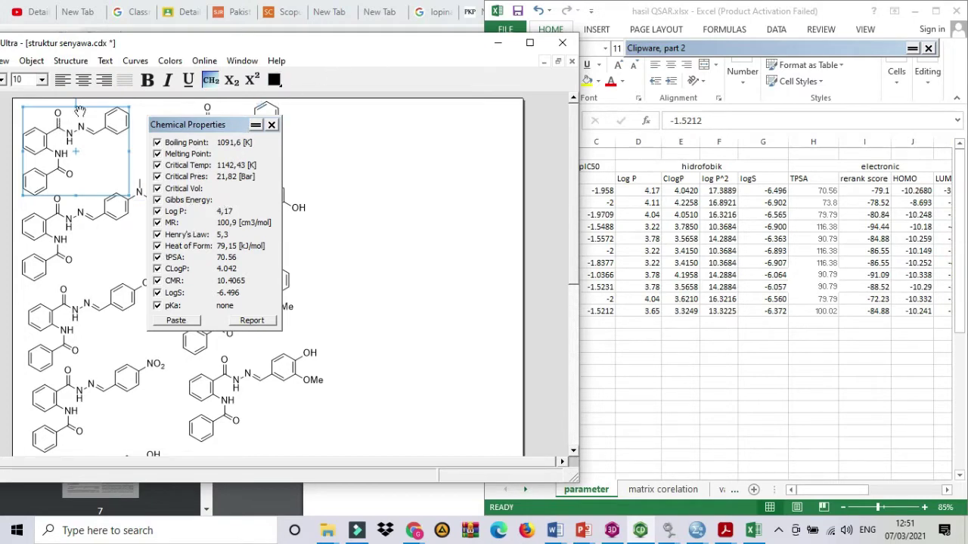
- Reposition the ChemBioDraw window and copy the selected first structure as SMILES
click(267, 44)
drag(266, 44, 335, 42)
click(42, 59)
click(140, 77)
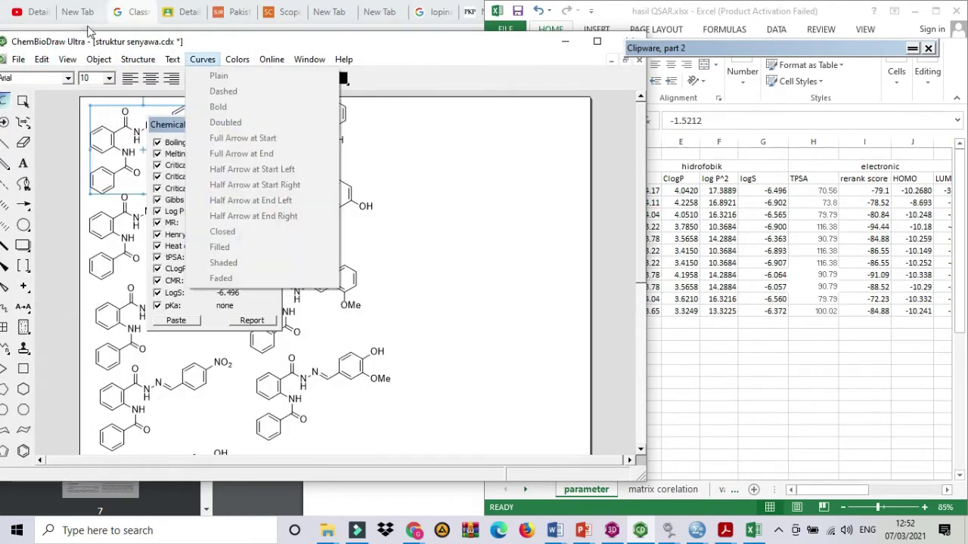
click(42, 59)
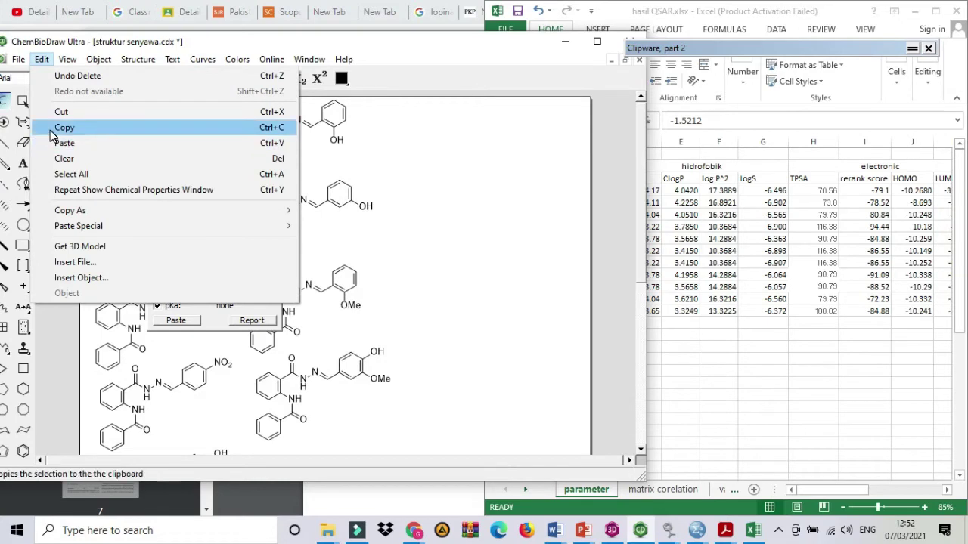
mouse_move(253, 210)
click(312, 216)
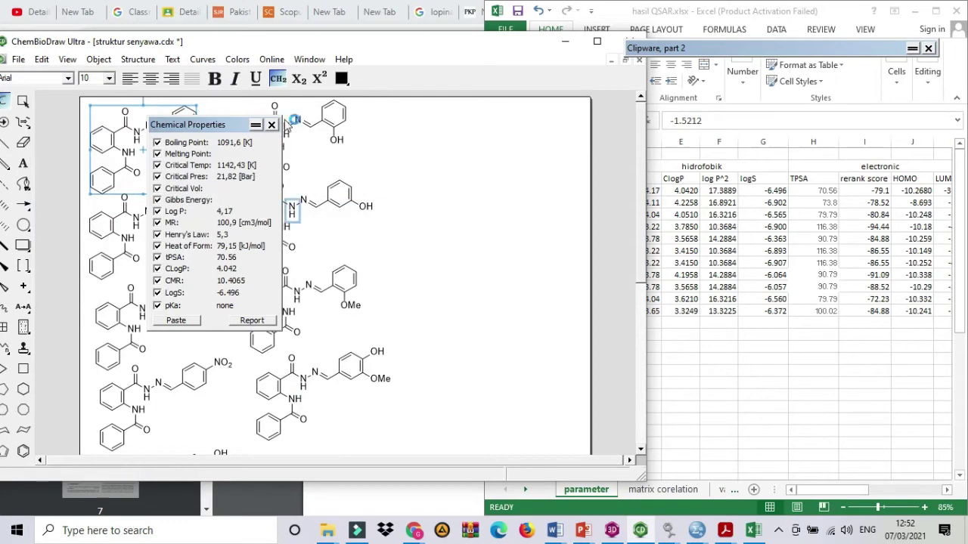
- Switch to the SwissADME page in the browser and clear the old entry from the SMILES list
click(370, 12)
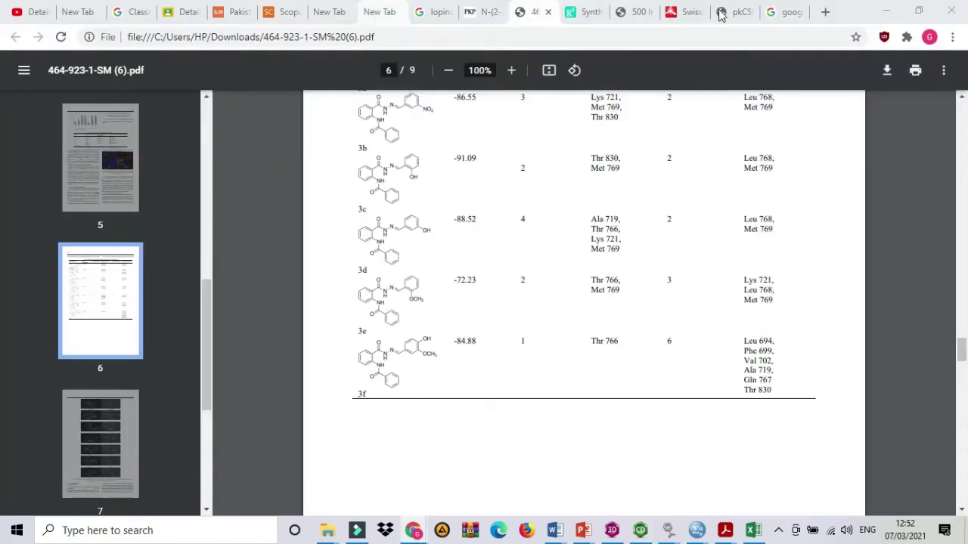
click(694, 12)
click(678, 11)
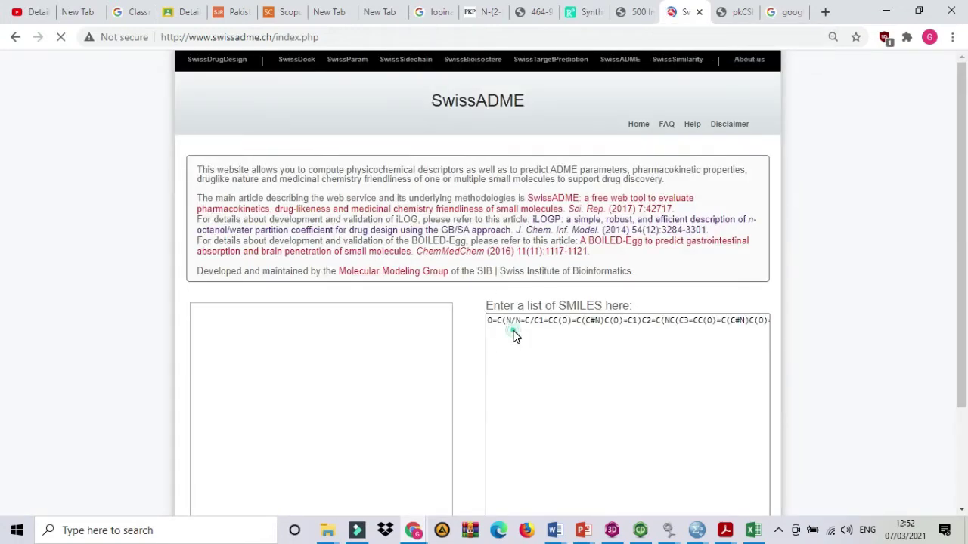
click(526, 329)
scroll(526, 329, down, 2)
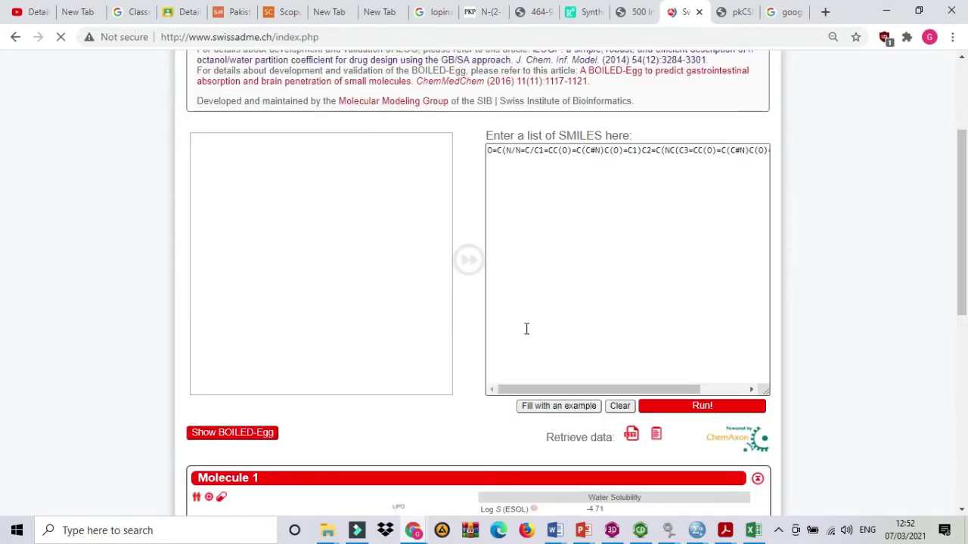
click(511, 163)
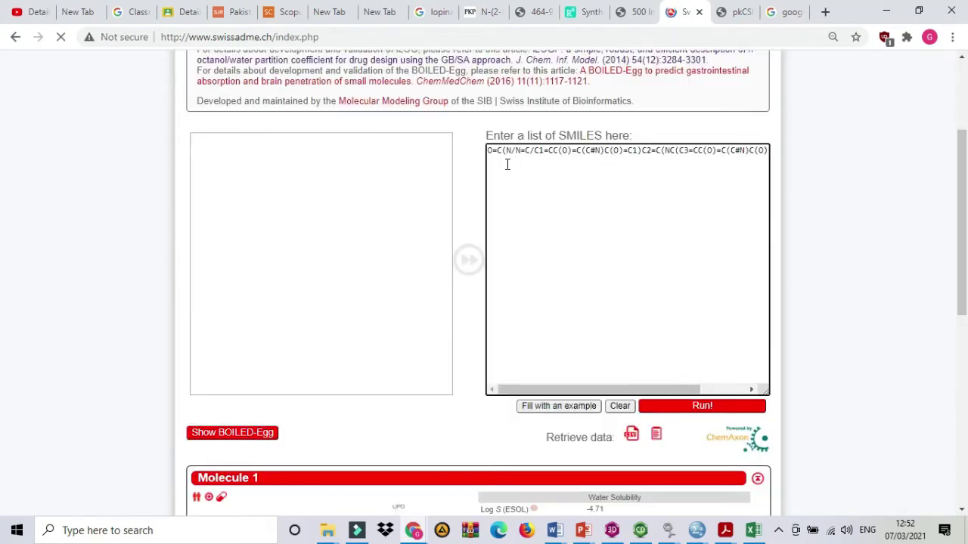
key(ctrl+a)
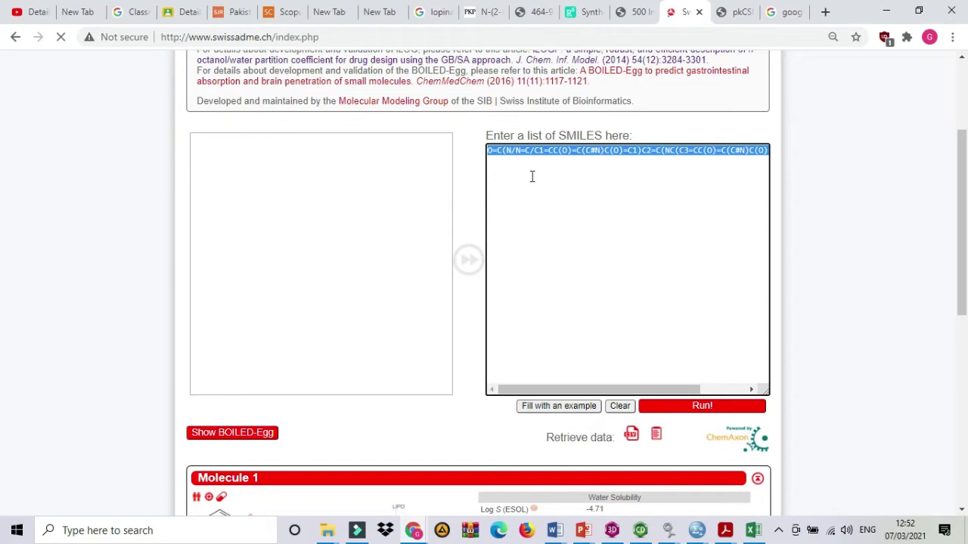
key(BackSpace)
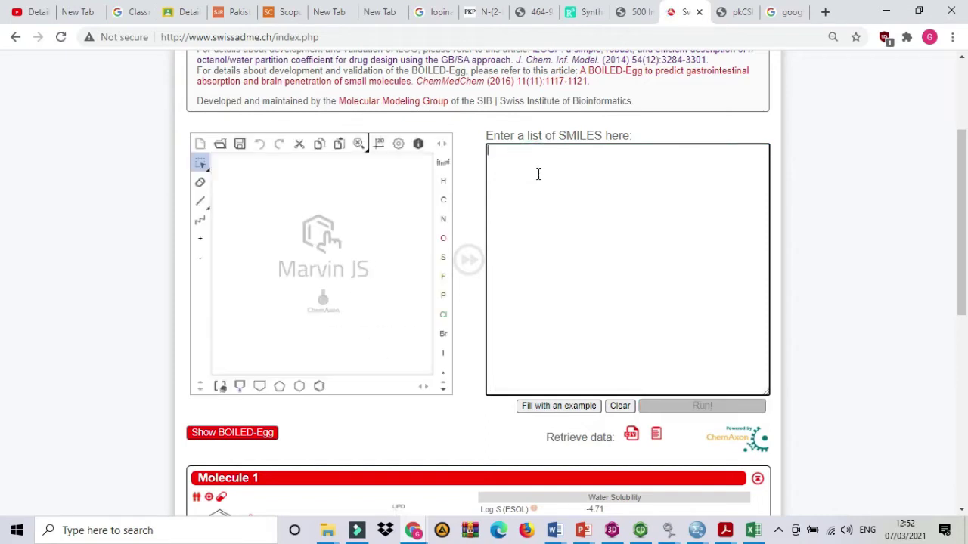
- Run SwissADME on O=C(N/N=C/C1=CC=CC=C1)C2=C(NC(C3=CC=CC=C3)=O)C=CC=C2 and view the molecule's physicochemical properties
text(O=C(N/N=C/C1=CC=CC=C1)C2=C(NC(C3=CC=CC=C3)=O)C=CC=C2)
click(710, 406)
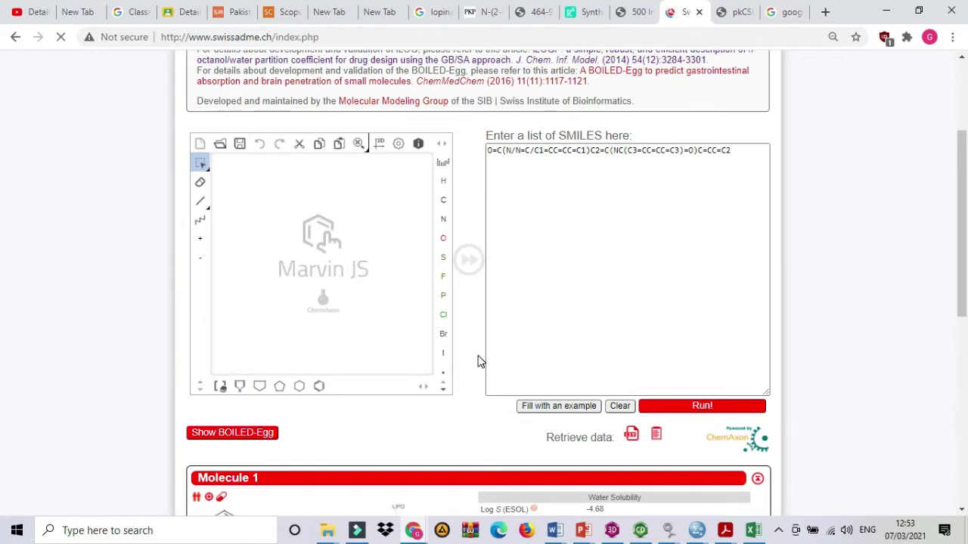
scroll(478, 362, down, 4)
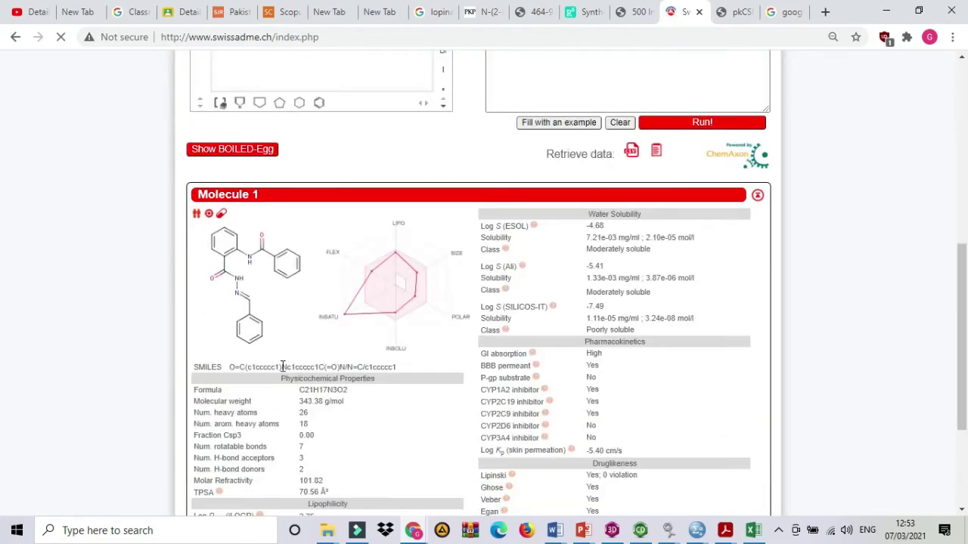
scroll(308, 318, down, 3)
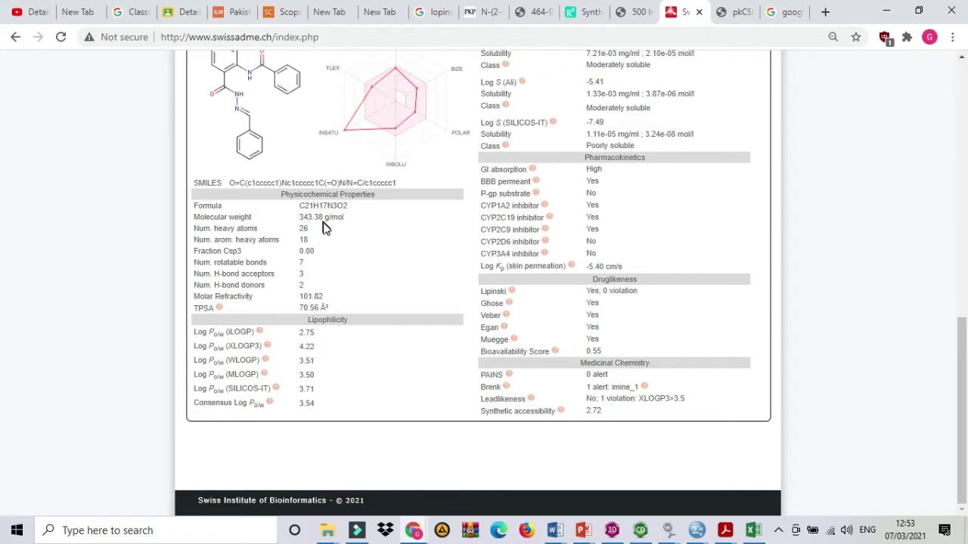
- Switch to the hasil QSAR workbook and compare the SwissADME results with the TPSA, MR and Mr columns for compound 1
click(753, 531)
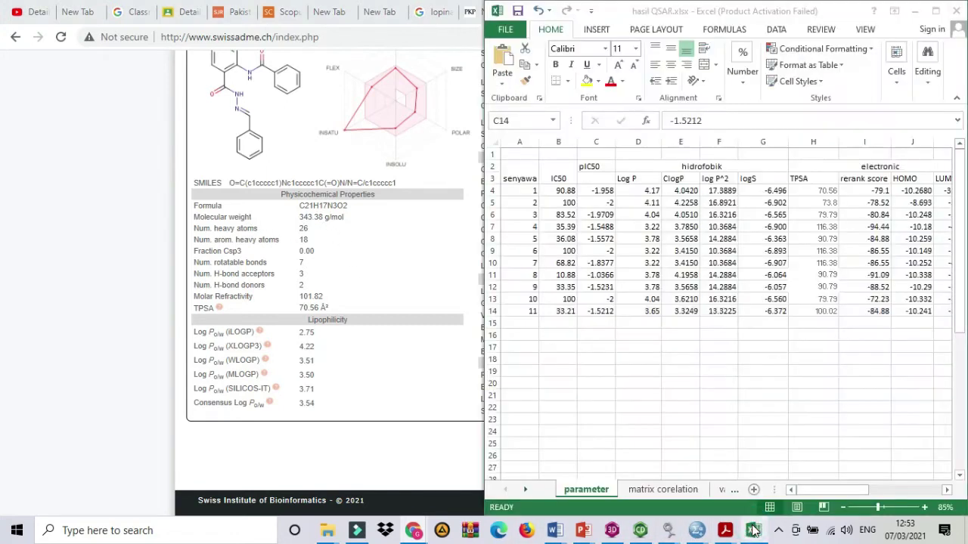
mouse_move(832, 493)
mouse_down()
mouse_move(868, 488)
mouse_move(843, 492)
mouse_up()
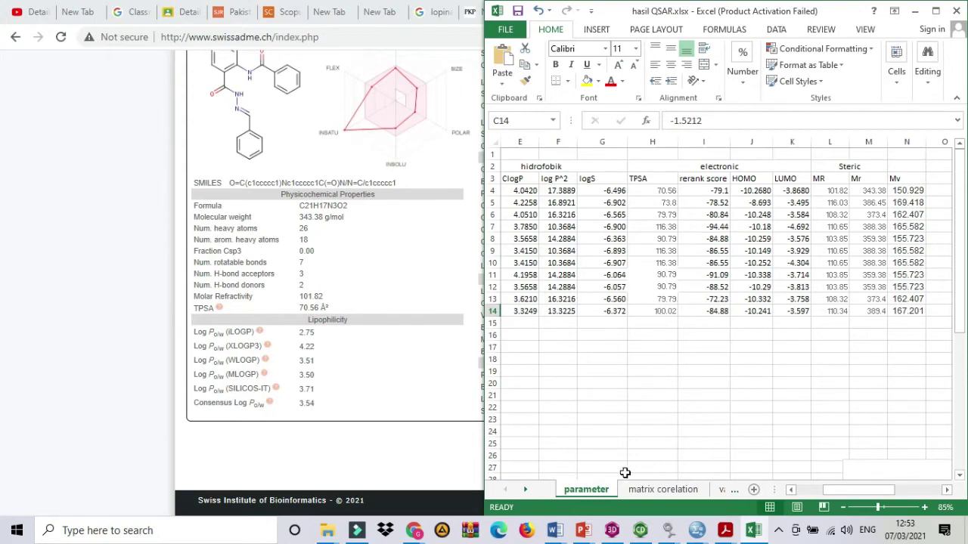
- Switch to ChemBioDraw, close the Chemical Properties window and copy the selected first structure
mouse_move(615, 529)
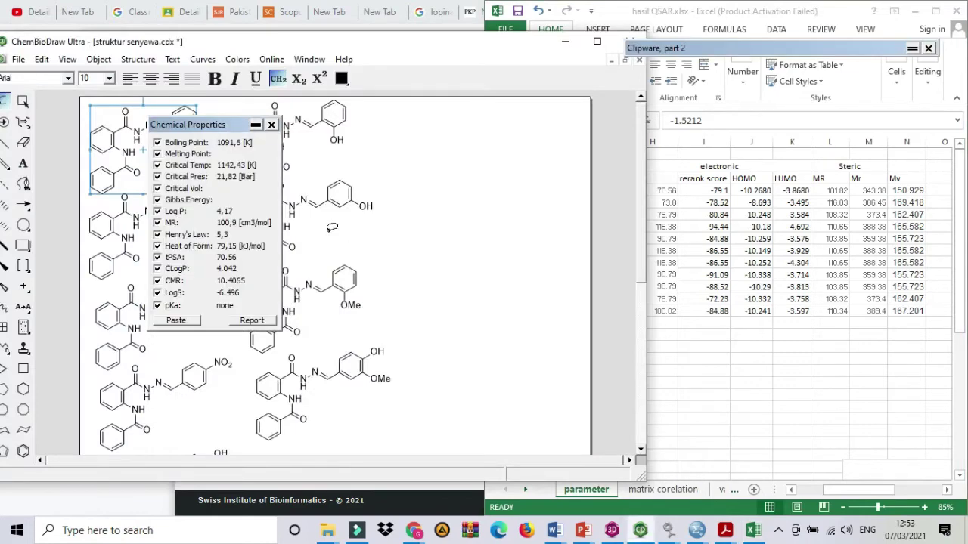
click(272, 125)
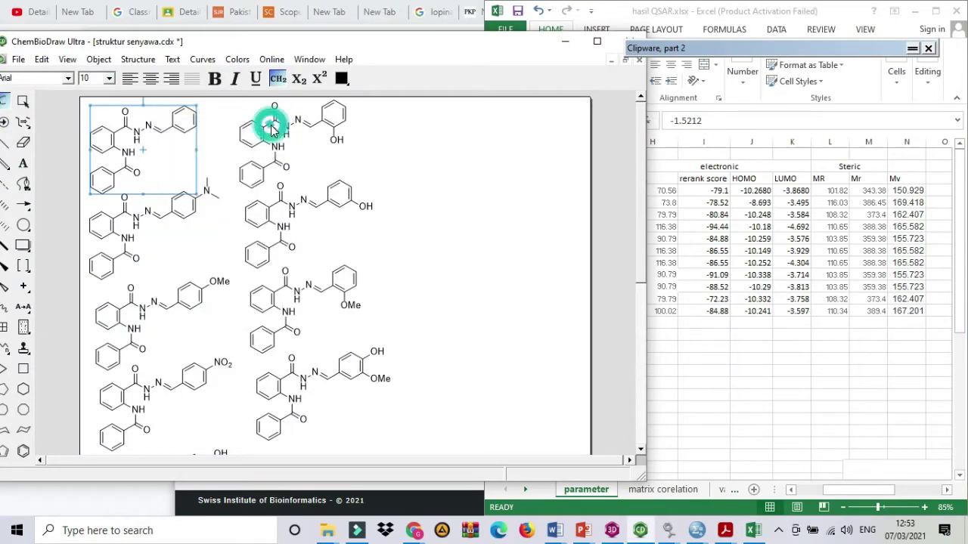
right_click(161, 153)
click(198, 43)
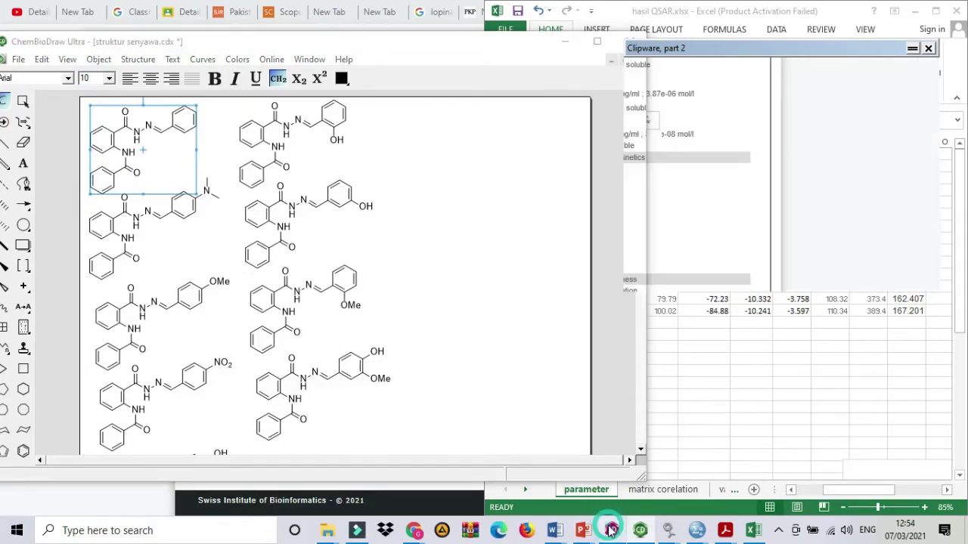
- Switch to ChemBio3D and paste the copied first structure into the n5.mol2 model window
click(581, 497)
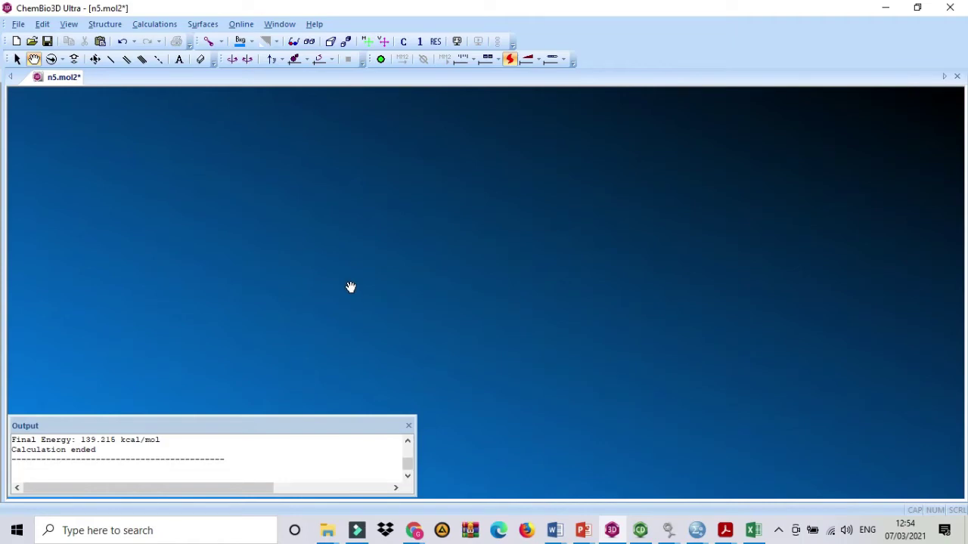
click(448, 325)
key(r)
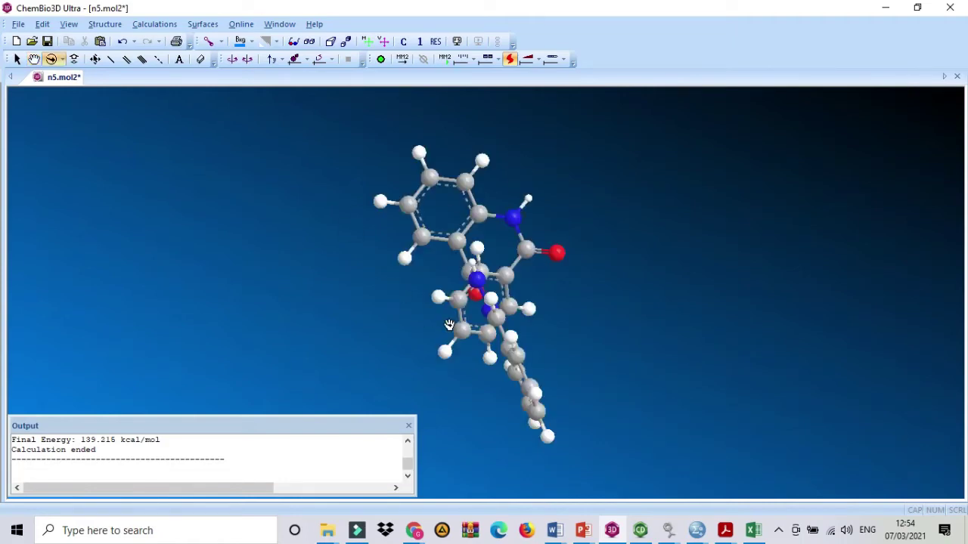
- Run an MMFF94 energy minimization on the 3D molecule with the default preferences
click(156, 23)
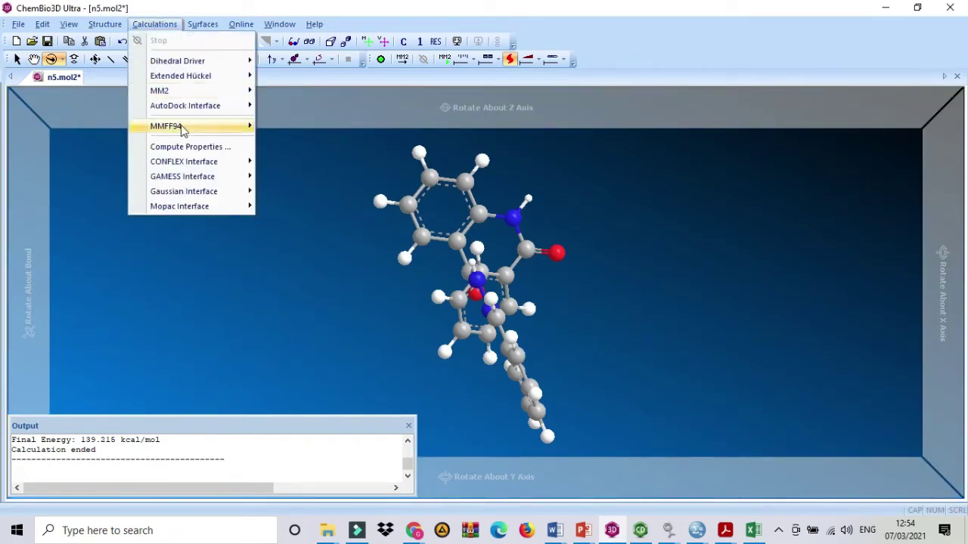
mouse_move(181, 130)
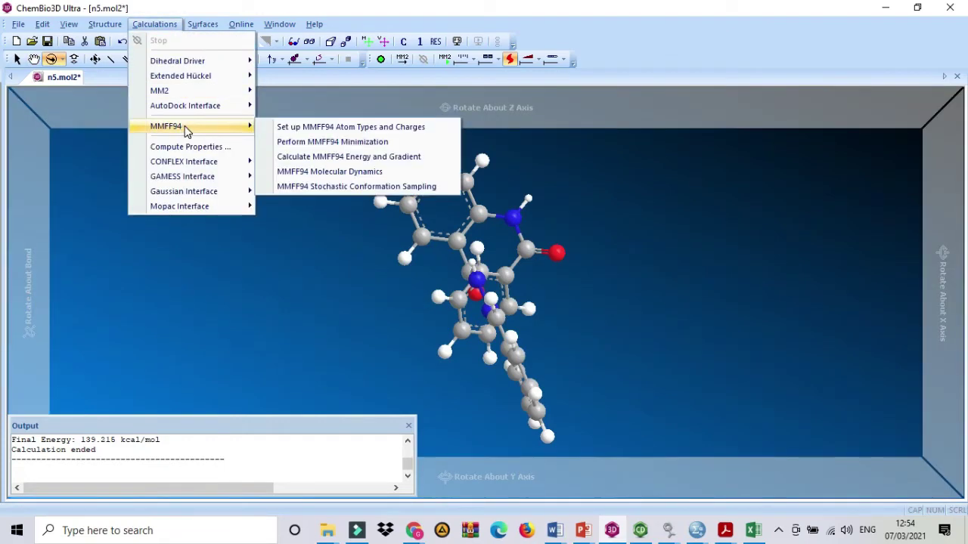
click(329, 145)
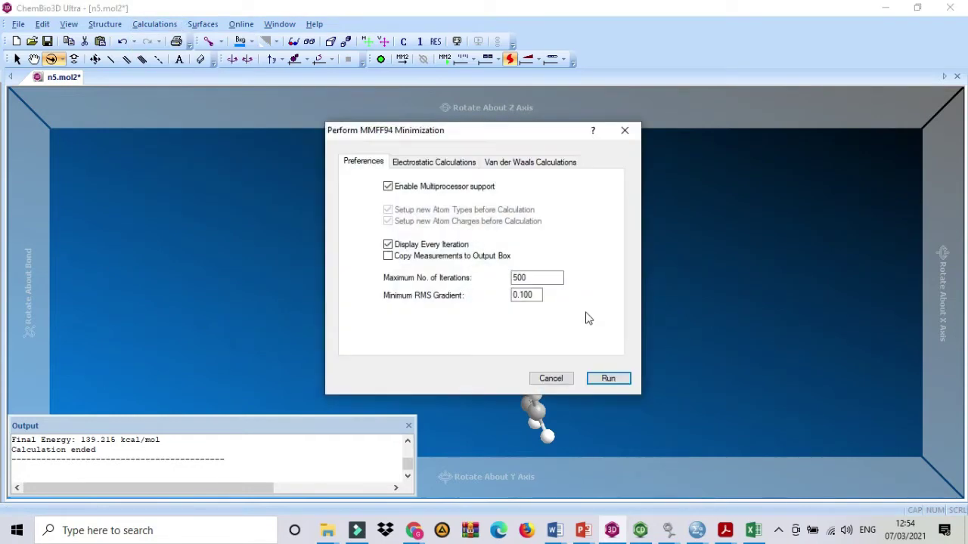
click(610, 381)
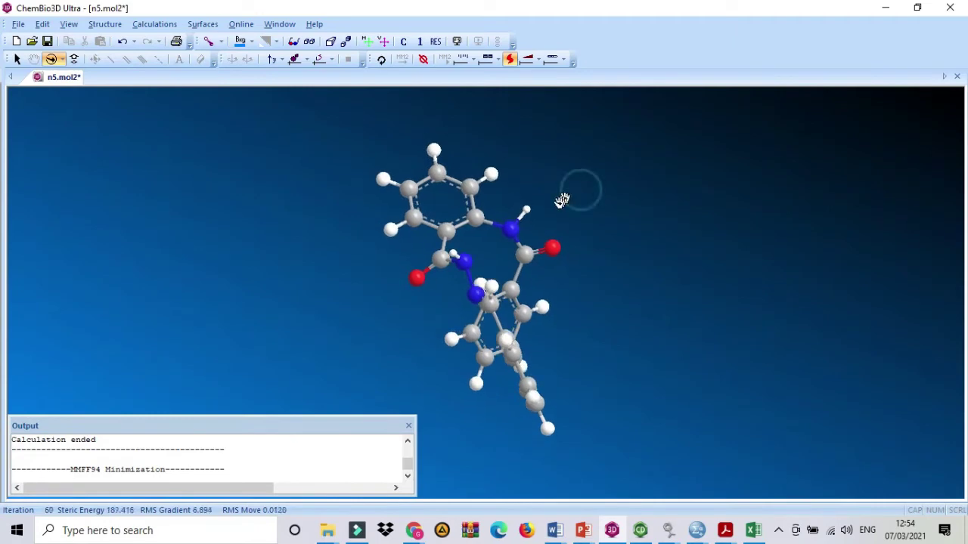
- Display the Molecular Orbital (Hückel Calculation) surface on the minimized molecule and rotate the model to inspect it
click(204, 25)
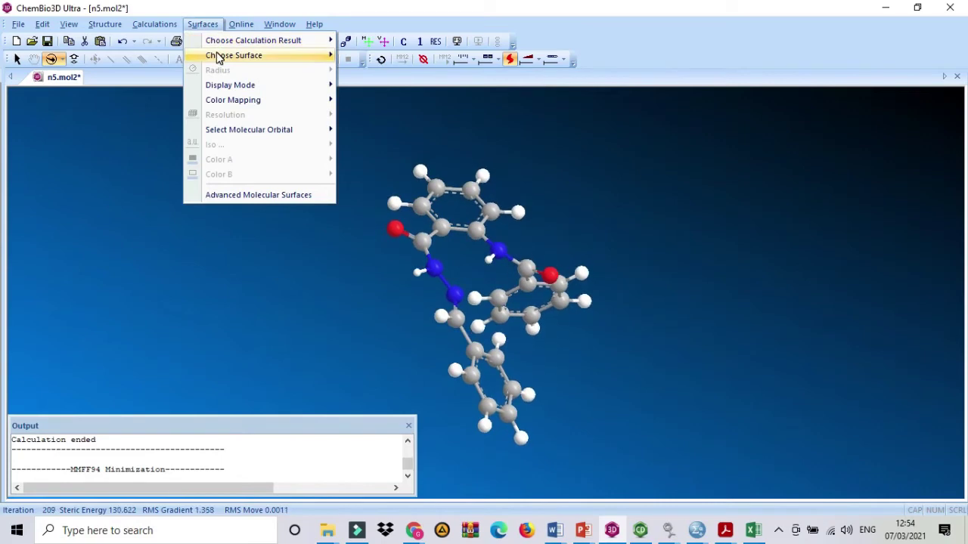
mouse_move(219, 57)
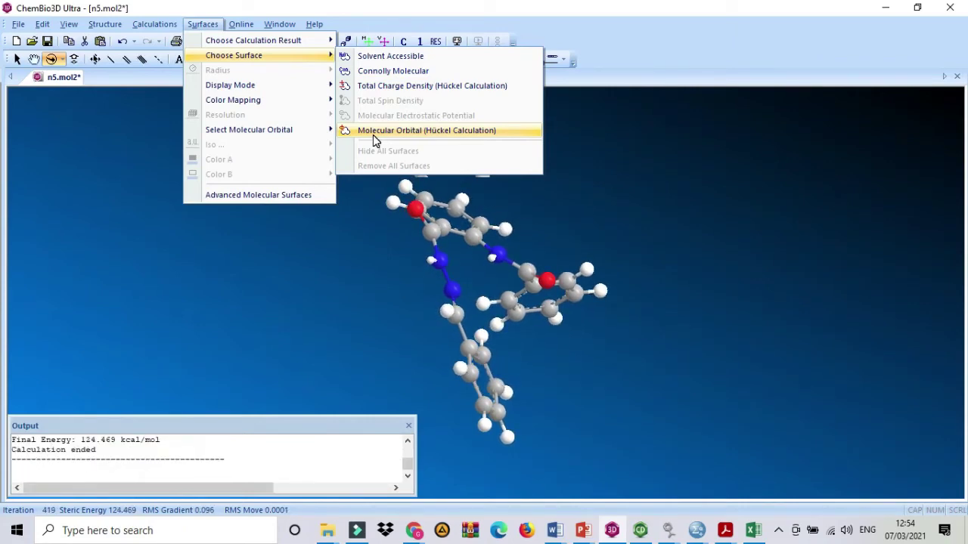
click(373, 133)
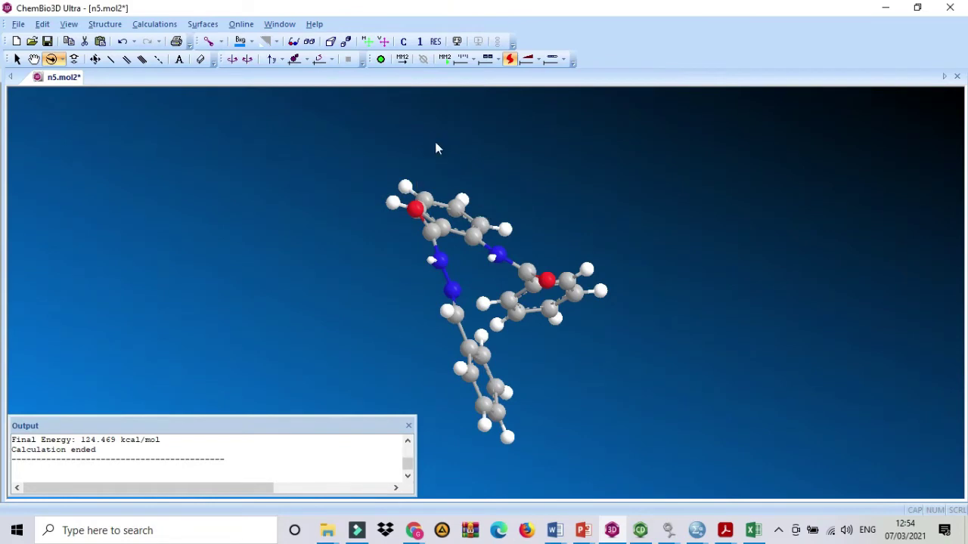
drag(564, 225, 560, 262)
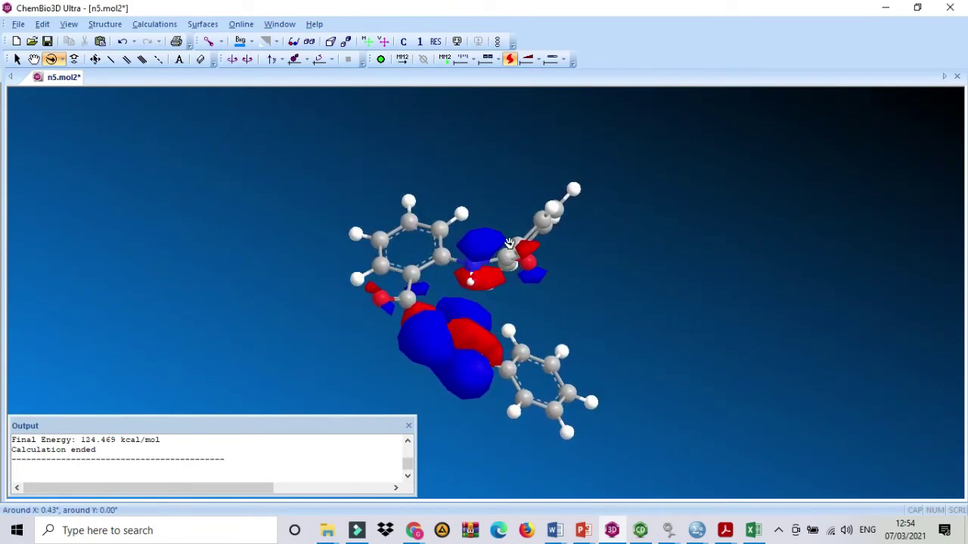
- Examine the molecule's HOMO and LUMO energies and compare them with the HOMO and LUMO columns in the hasil QSAR workbook
click(201, 25)
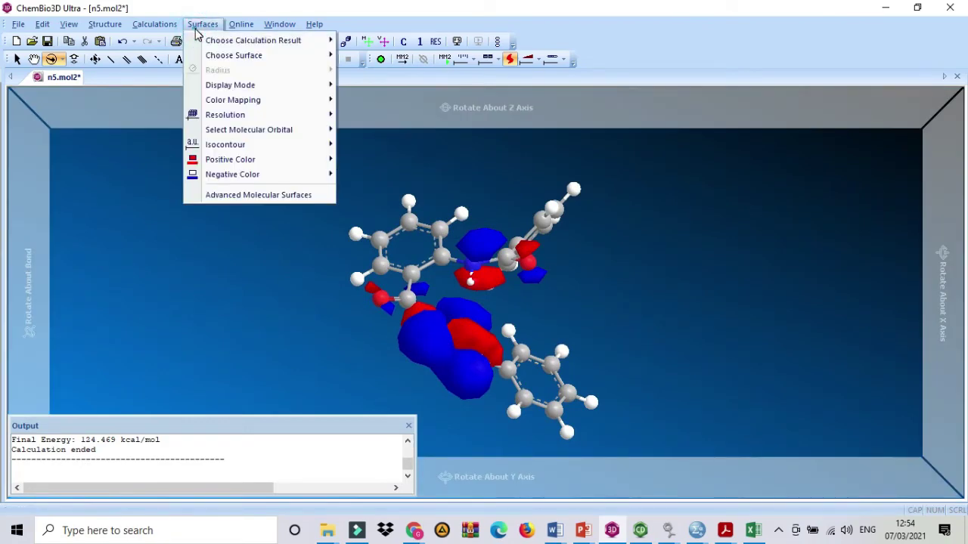
mouse_move(224, 137)
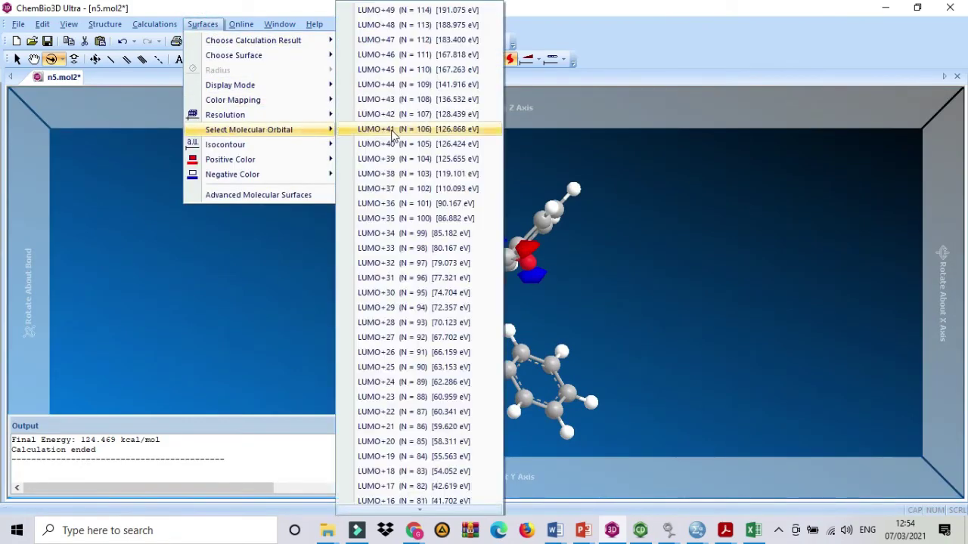
mouse_move(384, 512)
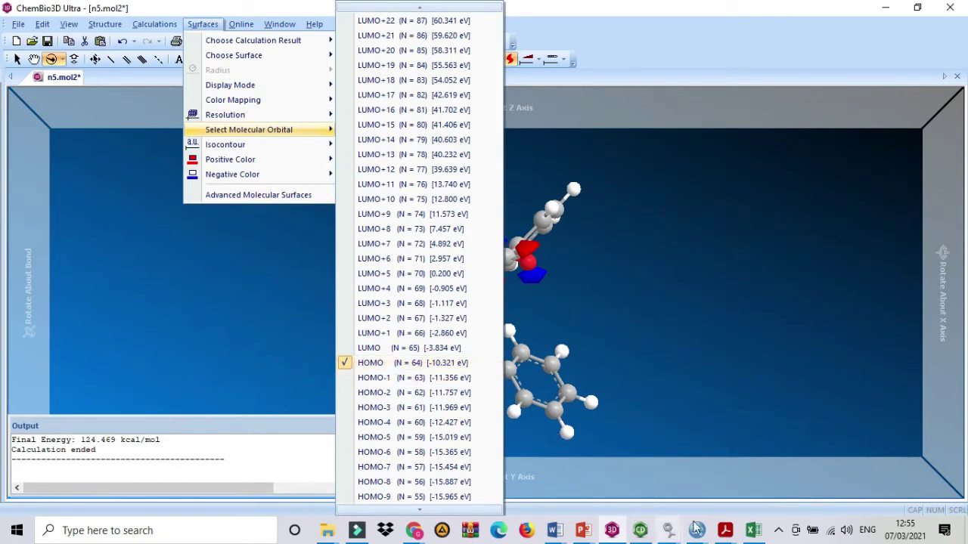
click(753, 531)
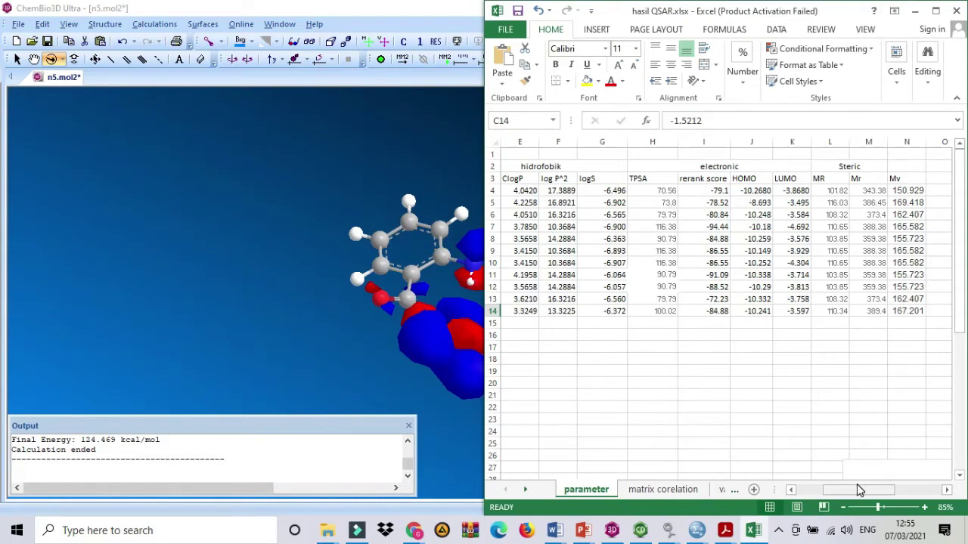
drag(854, 495, 831, 493)
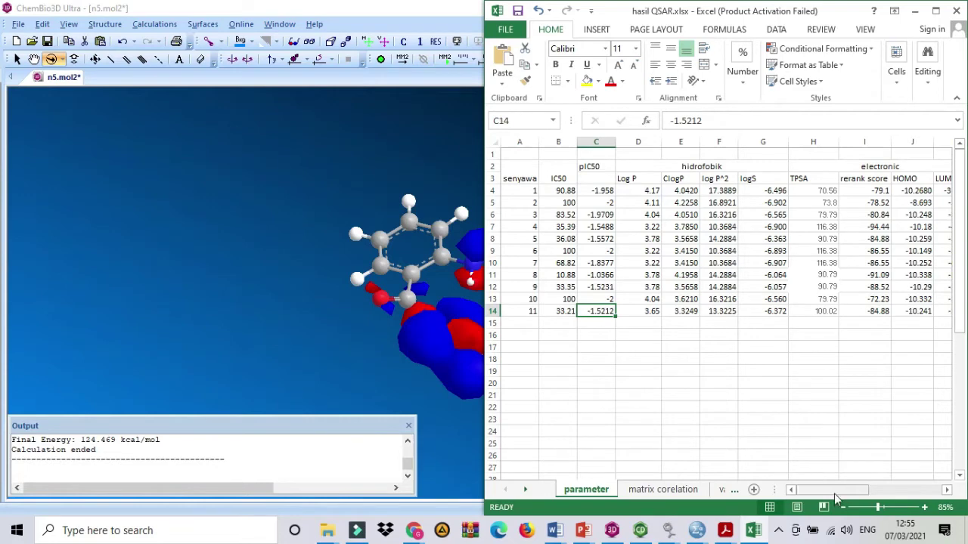
drag(834, 495, 860, 490)
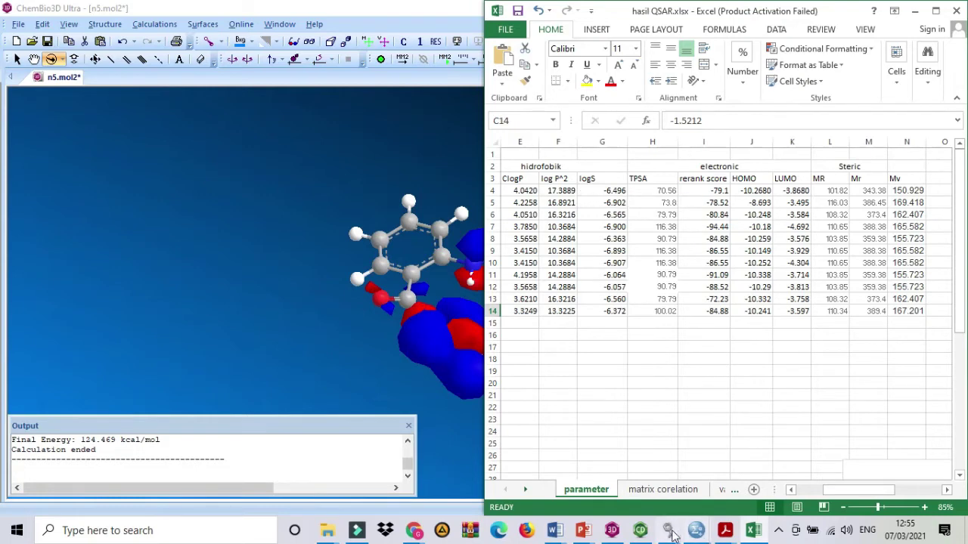
mouse_move(671, 534)
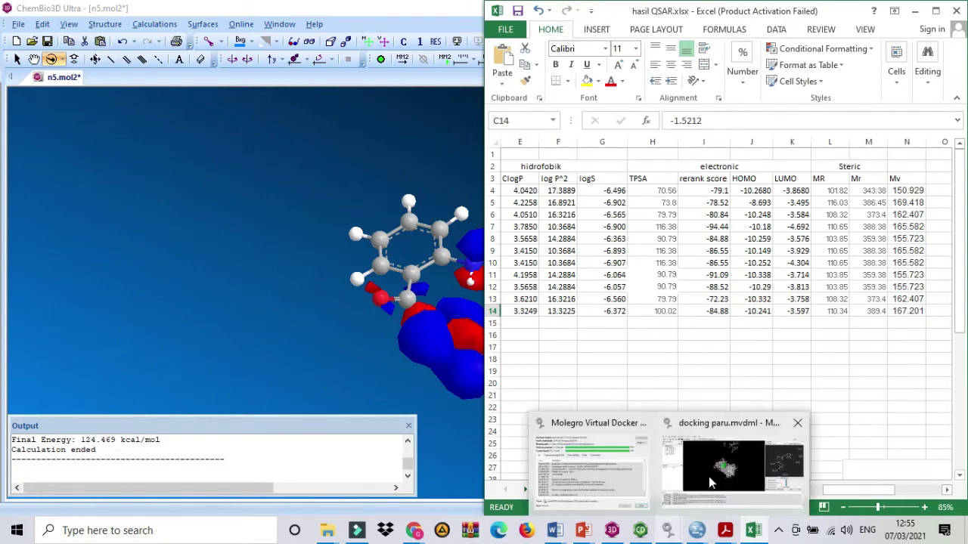
mouse_move(708, 477)
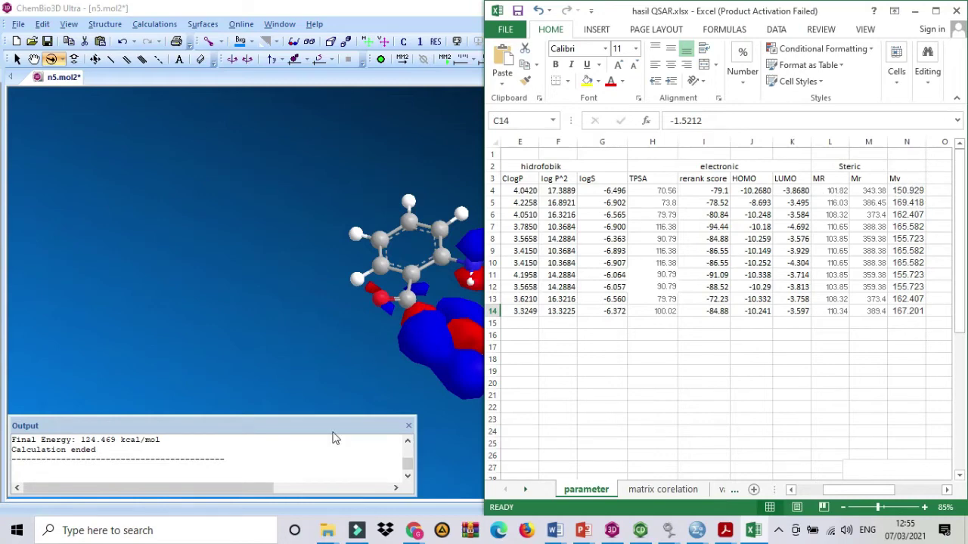
mouse_move(421, 536)
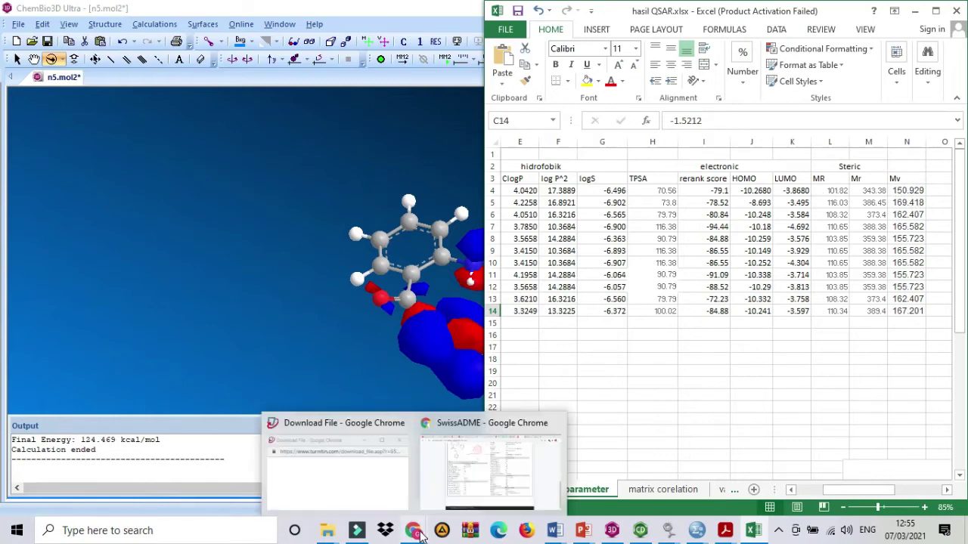
- Switch back to ChemBioDraw and copy the selected first structure as SMILES
click(640, 530)
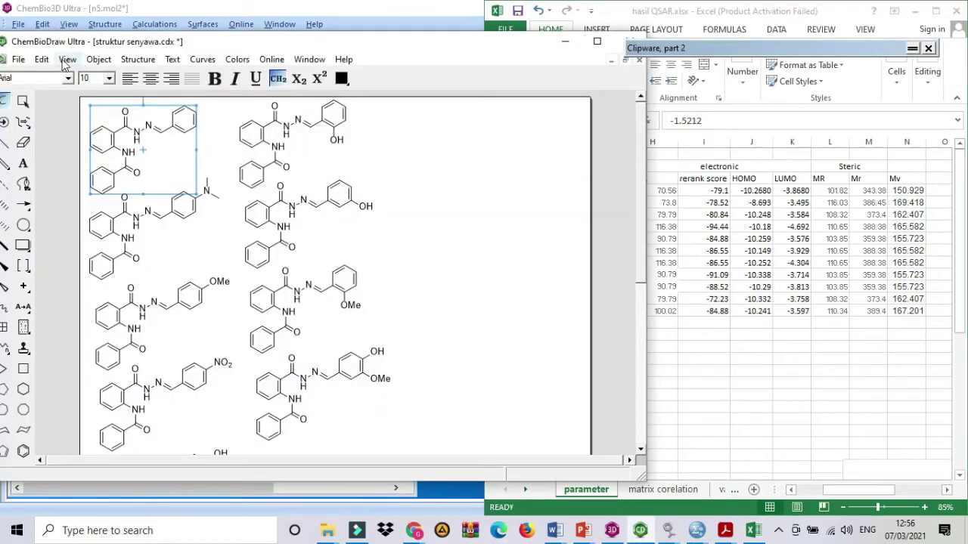
click(36, 60)
mouse_move(163, 212)
click(237, 212)
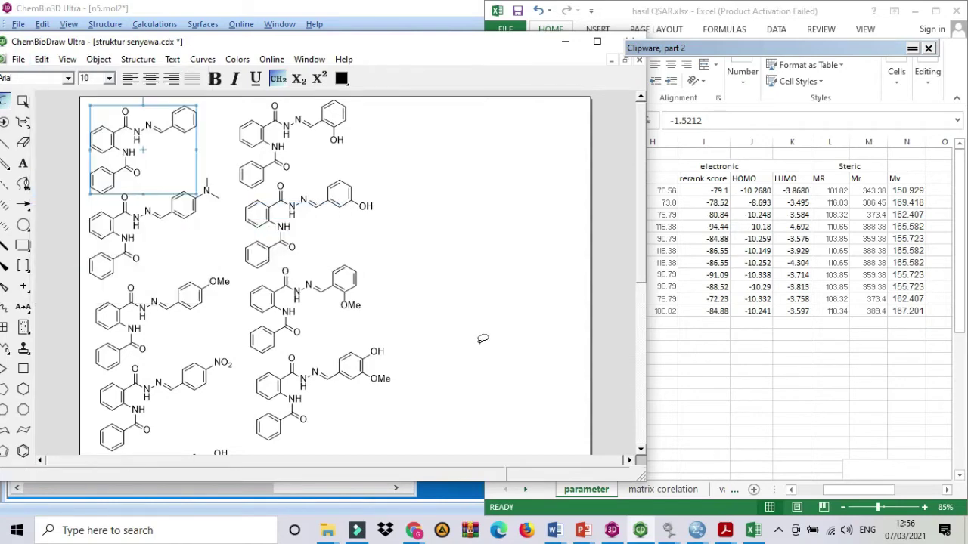
- Switch to the pkCSM page in the browser and go back from the old results to its prediction form
click(413, 530)
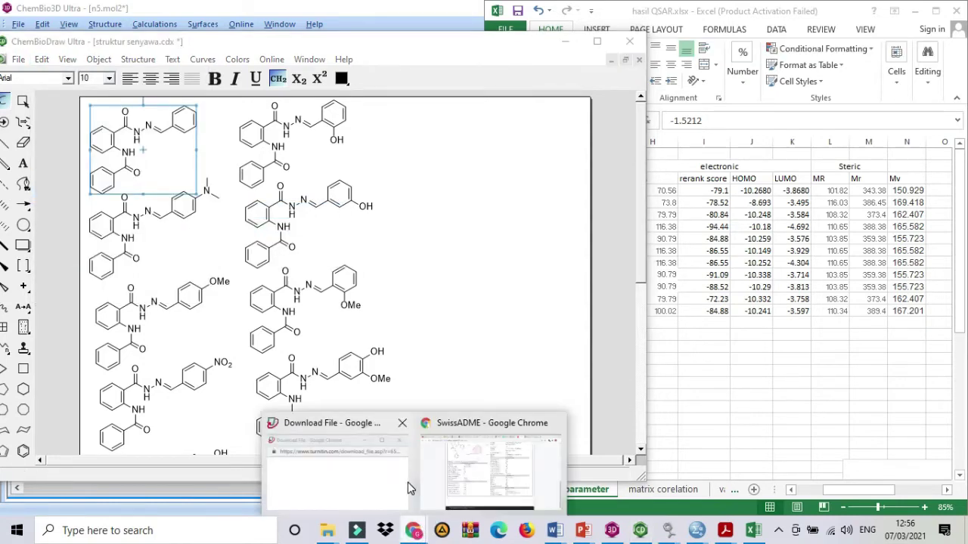
click(453, 473)
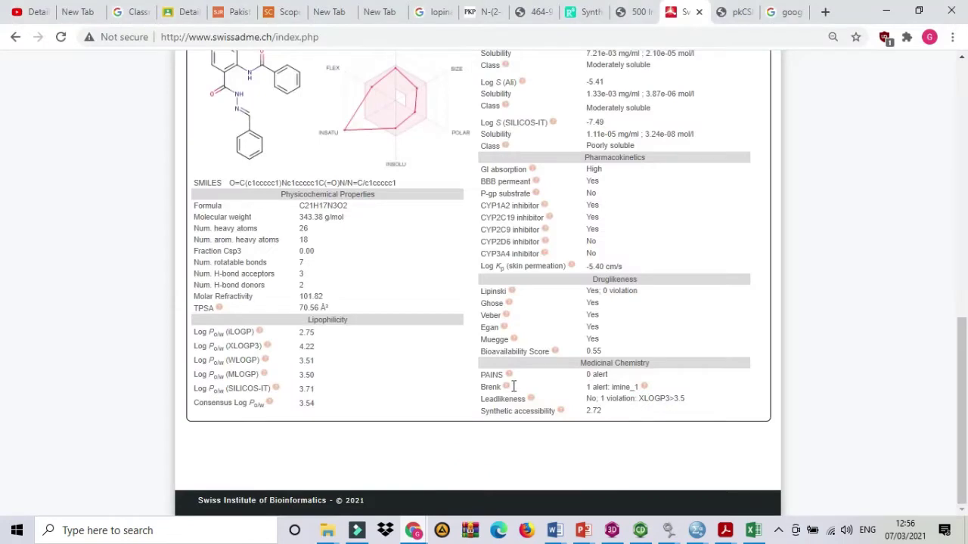
click(727, 13)
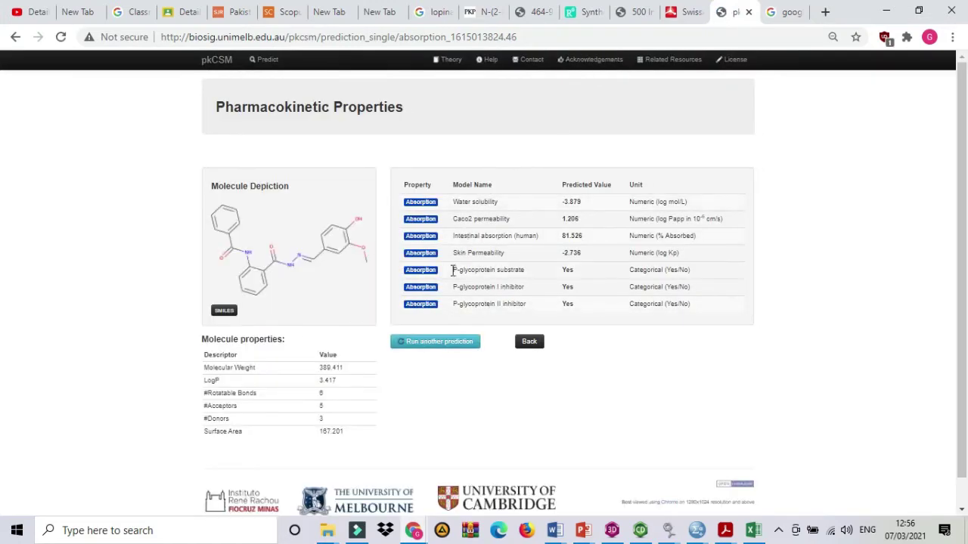
click(15, 37)
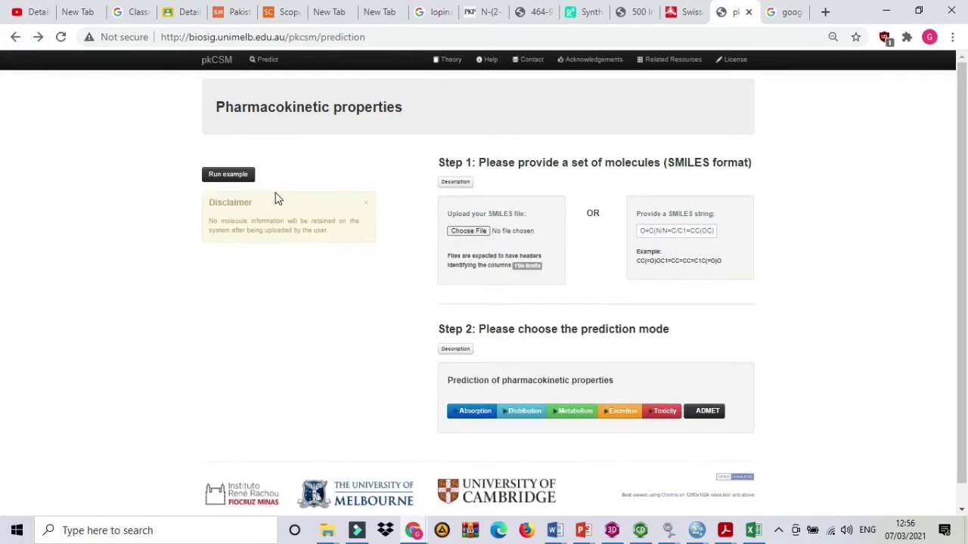
- Replace the old SMILES string with the copied one for the first structure and run the Absorption prediction
click(665, 230)
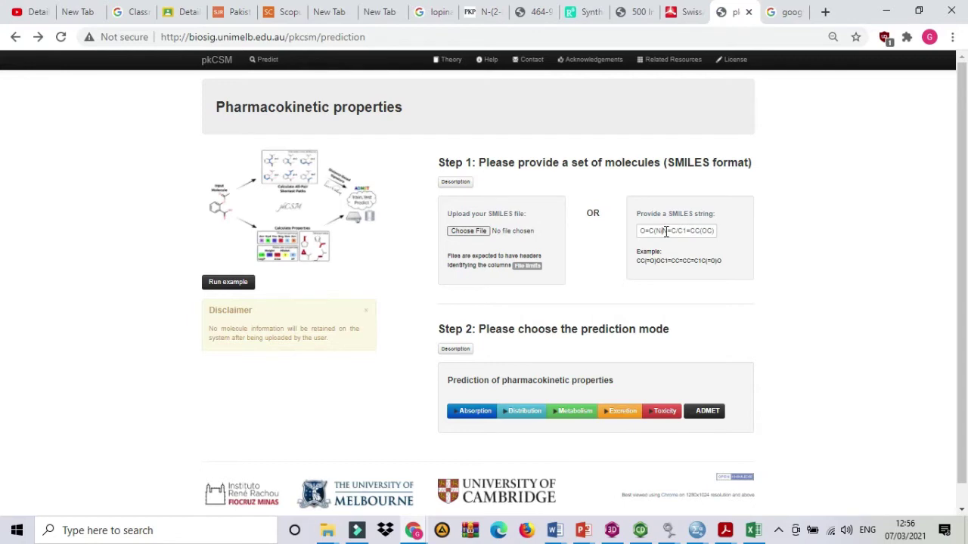
triple_click(665, 232)
key(BackSpace)
key(ctrl+v)
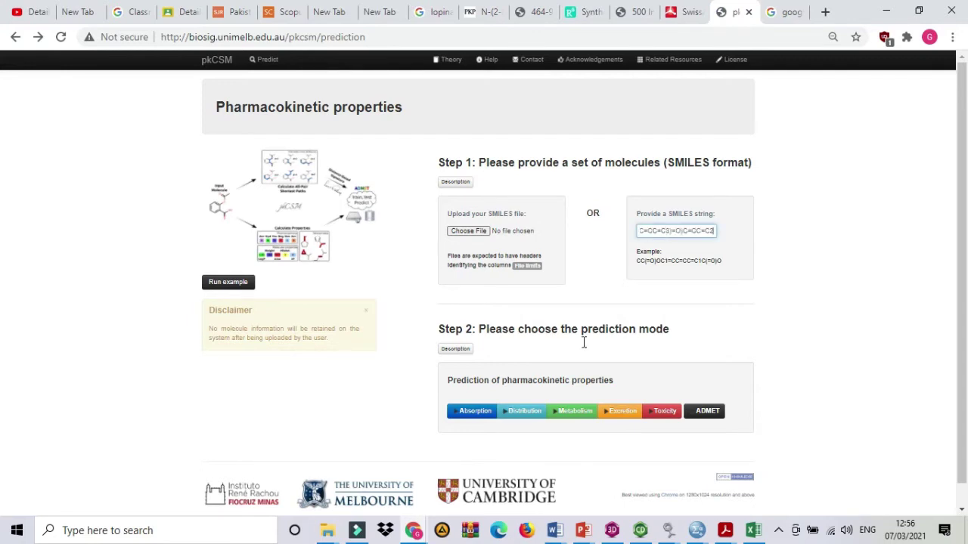
click(468, 406)
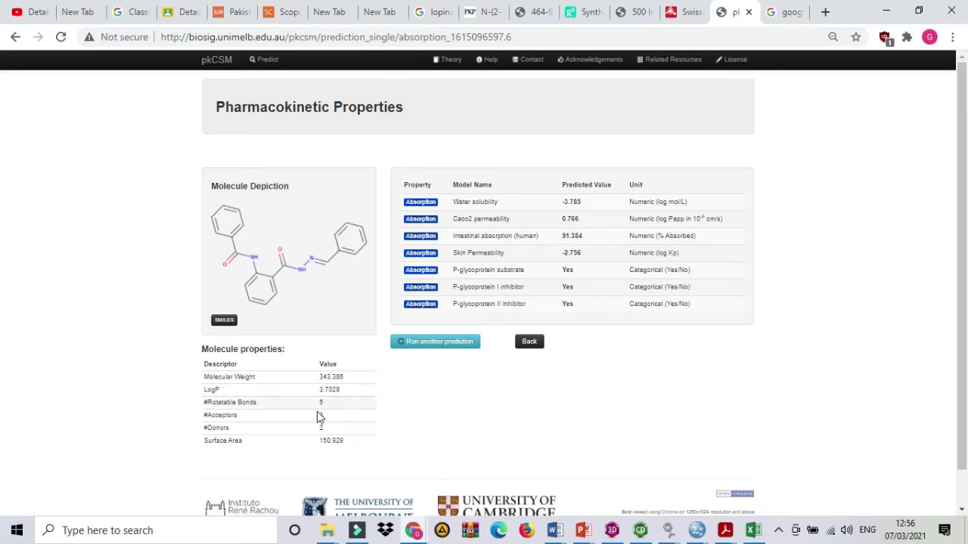
- Switch to the hasil QSAR workbook, compare the pkCSM surface area with compound 1's Mv value, and review the pIC50 column
click(753, 529)
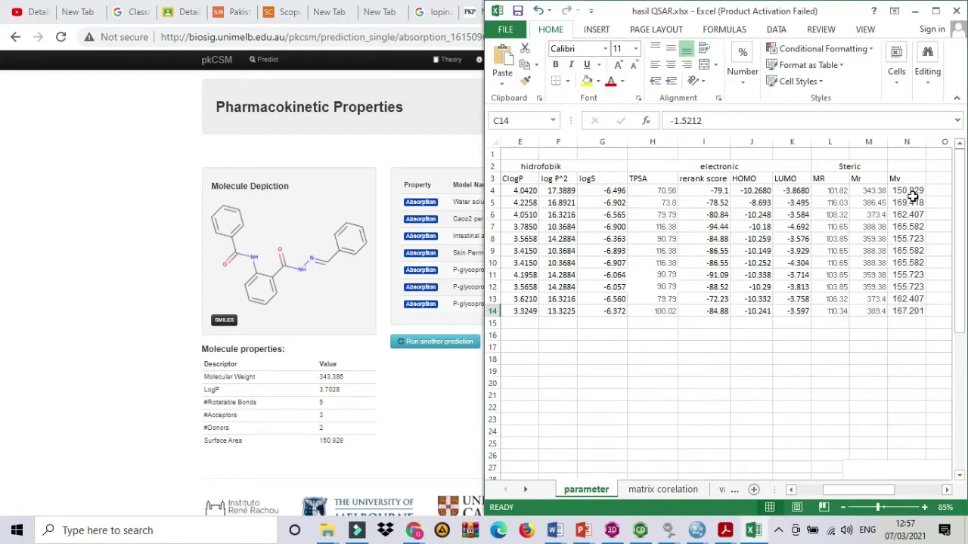
drag(855, 490, 817, 495)
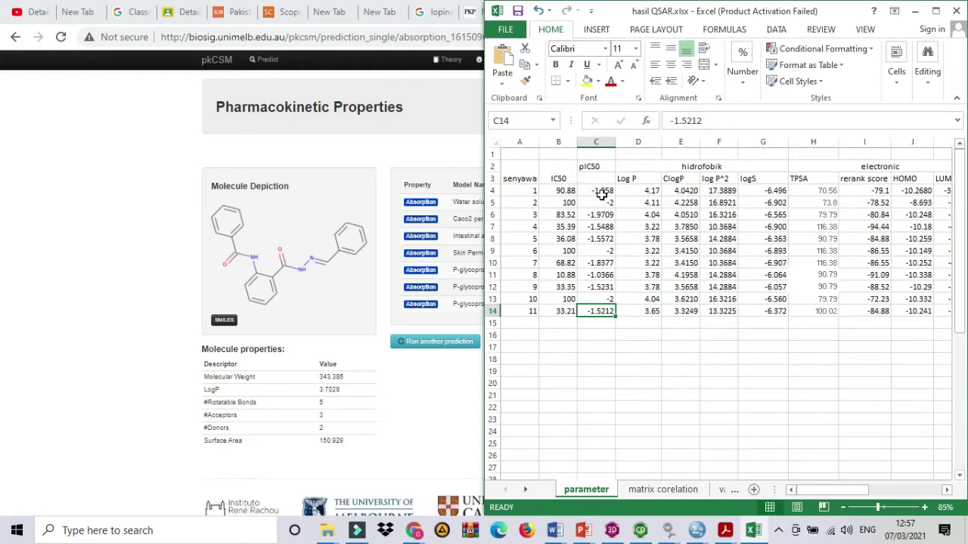
- Copy the data range C4:N14 on the parameter sheet, covering the pIC50 through Mv values of all eleven compounds
drag(597, 190, 650, 273)
click(677, 324)
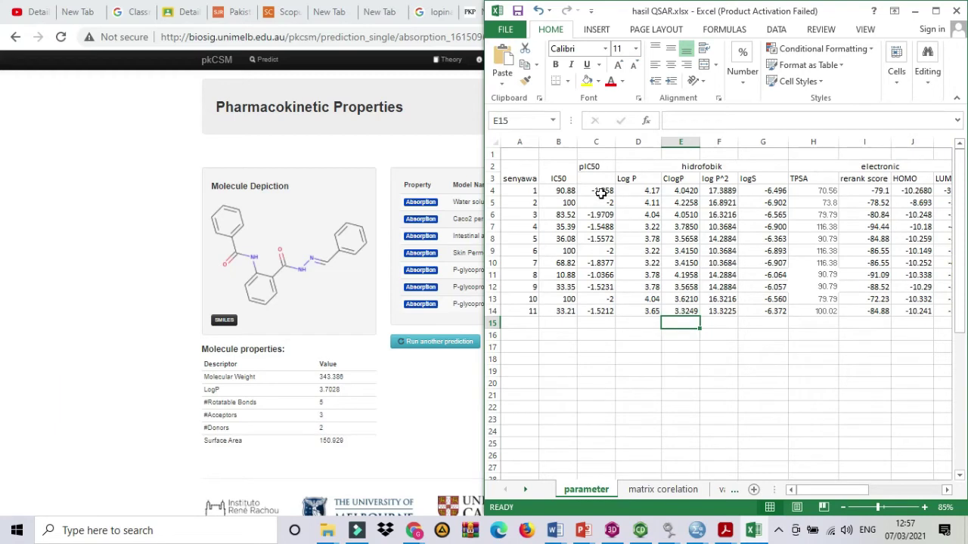
drag(601, 194, 865, 310)
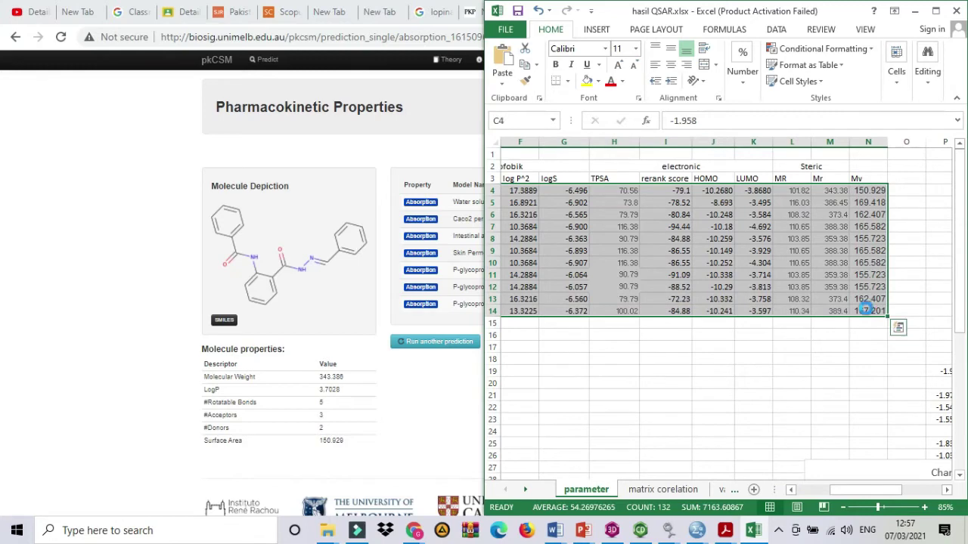
key(ctrl+c)
- Switch to the empty SPSS data editor and paste the copied values starting at the first row of the first column
click(696, 534)
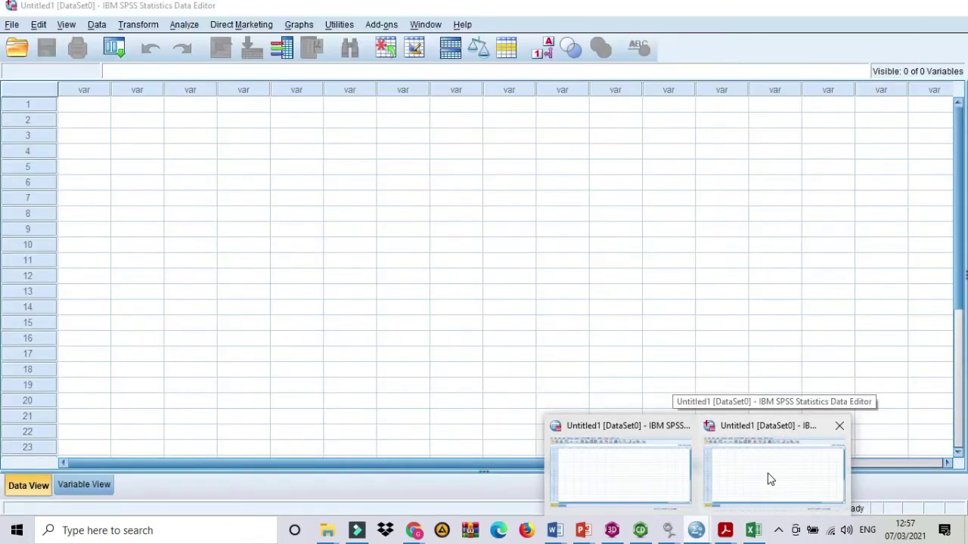
click(769, 479)
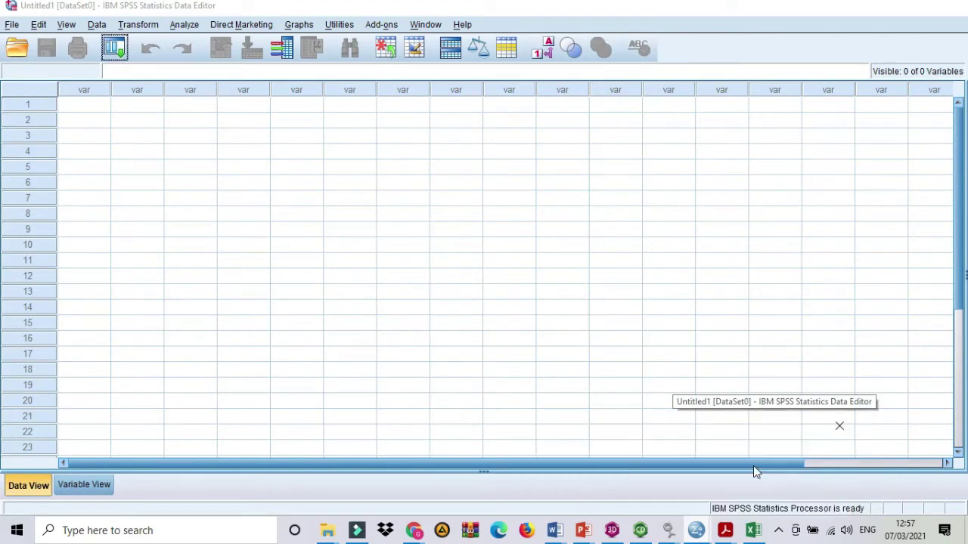
click(73, 104)
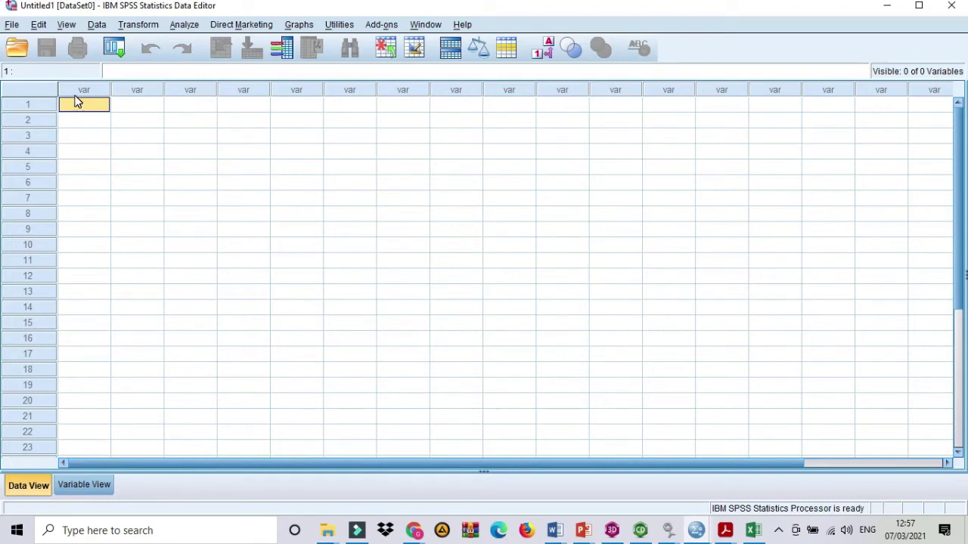
double_click(74, 94)
key(ctrl+v)
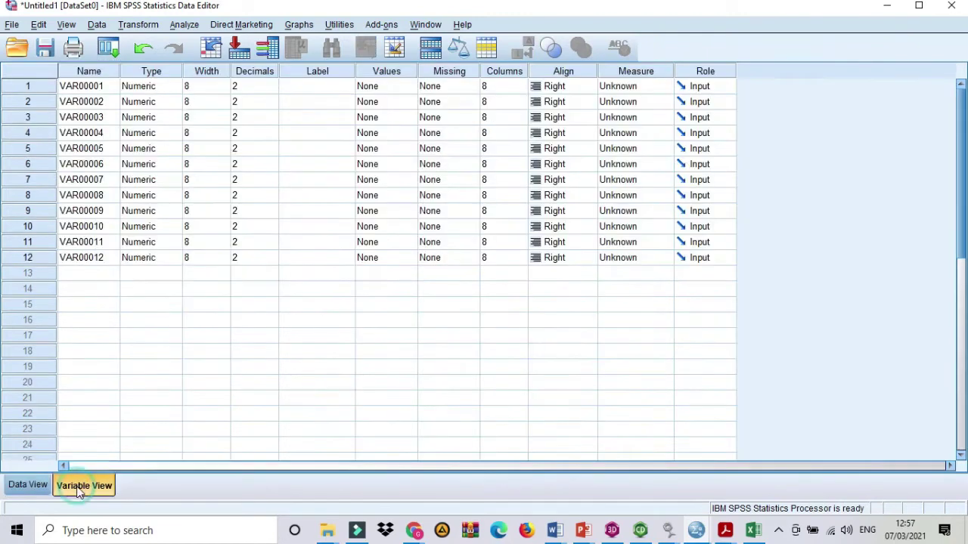
- Show the variable definitions and rename the first three variables pIC50, LogP and ClogP
click(81, 486)
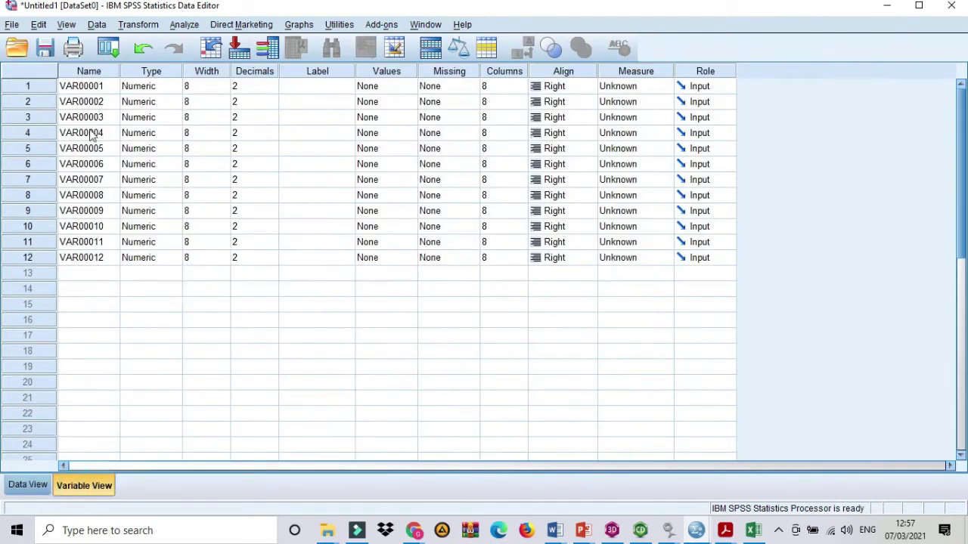
click(102, 89)
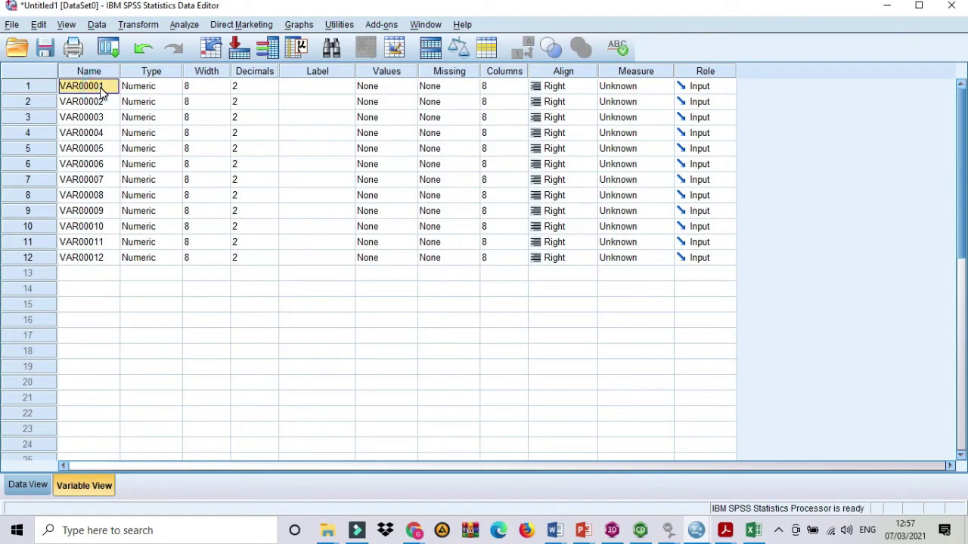
text(pIC50)
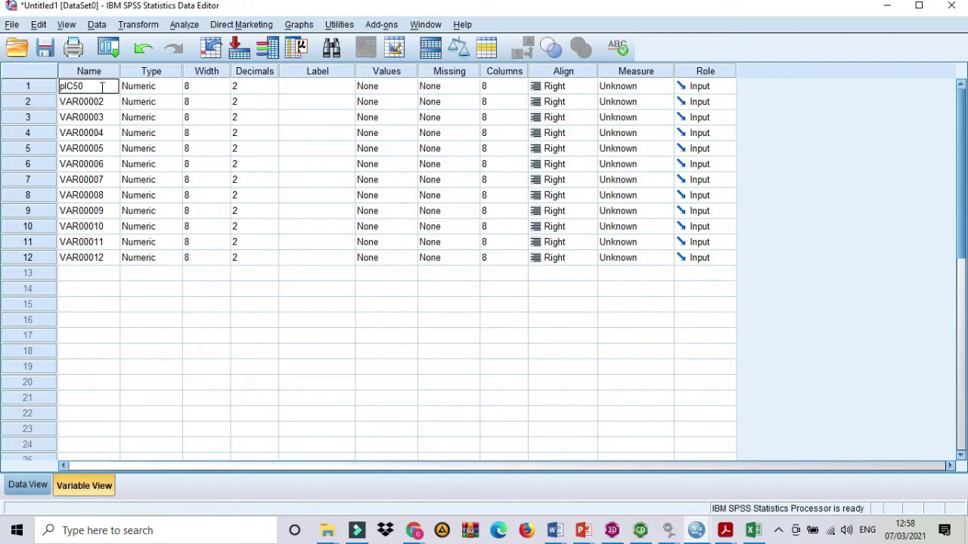
click(102, 100)
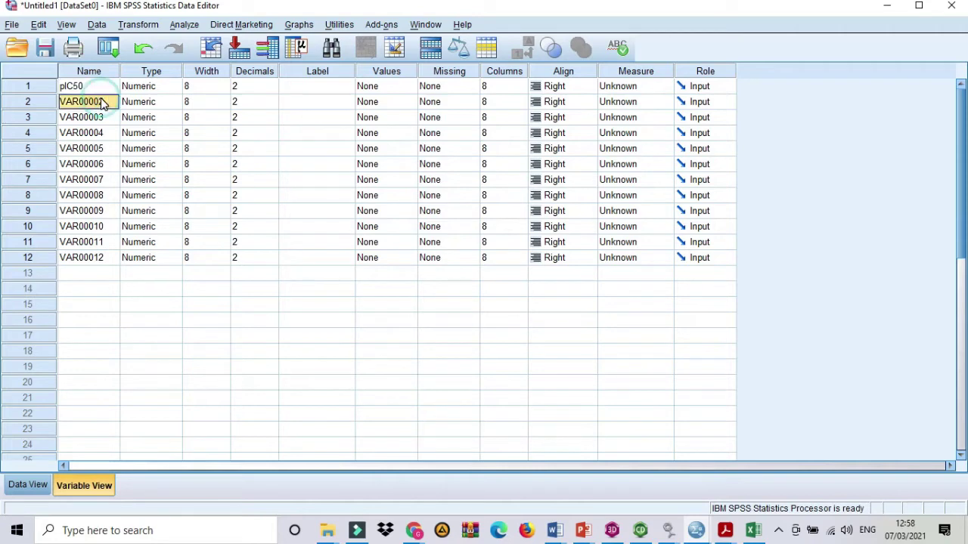
text(LogP)
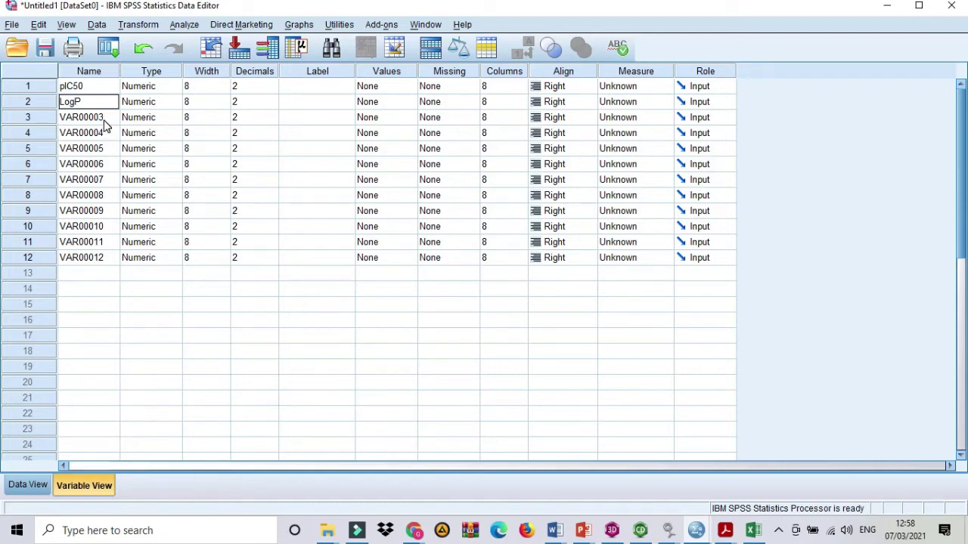
click(105, 122)
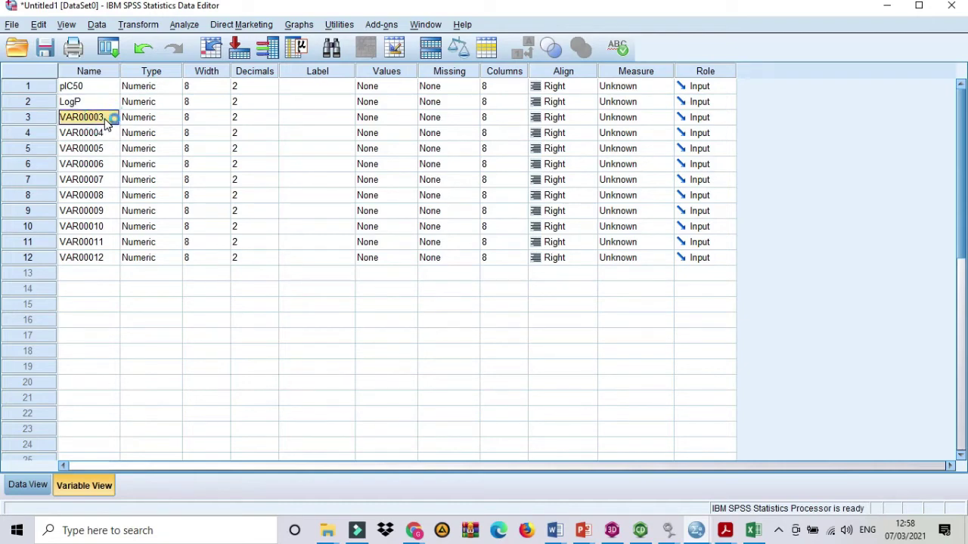
text(ClogP)
- Rename variables four to six as LogP2, LogS and TPSA
click(96, 133)
text(LP)
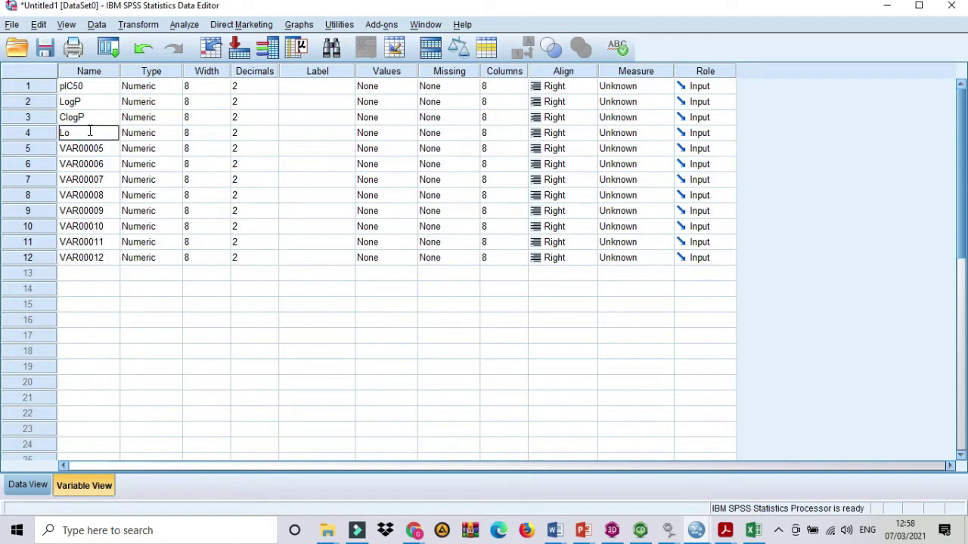
text(ogP2)
click(106, 149)
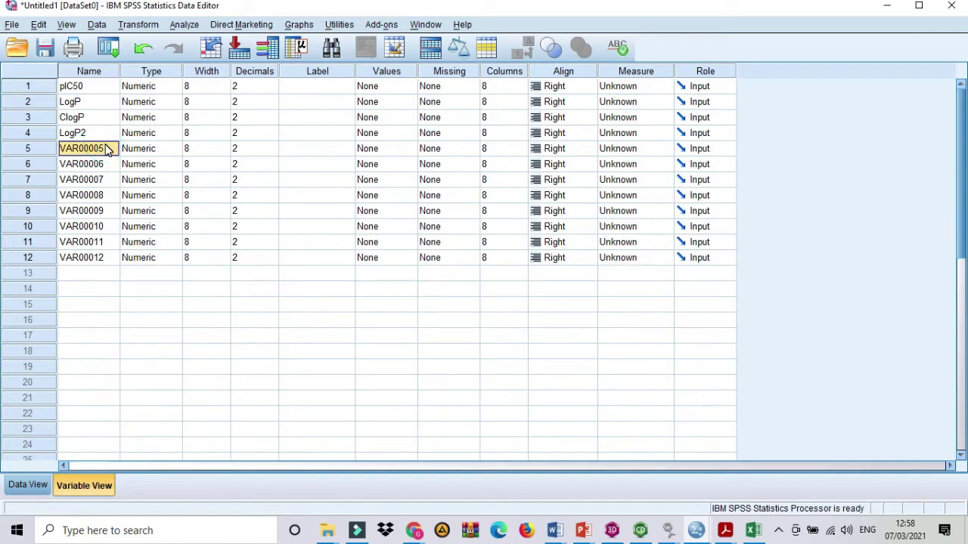
text(LOG)
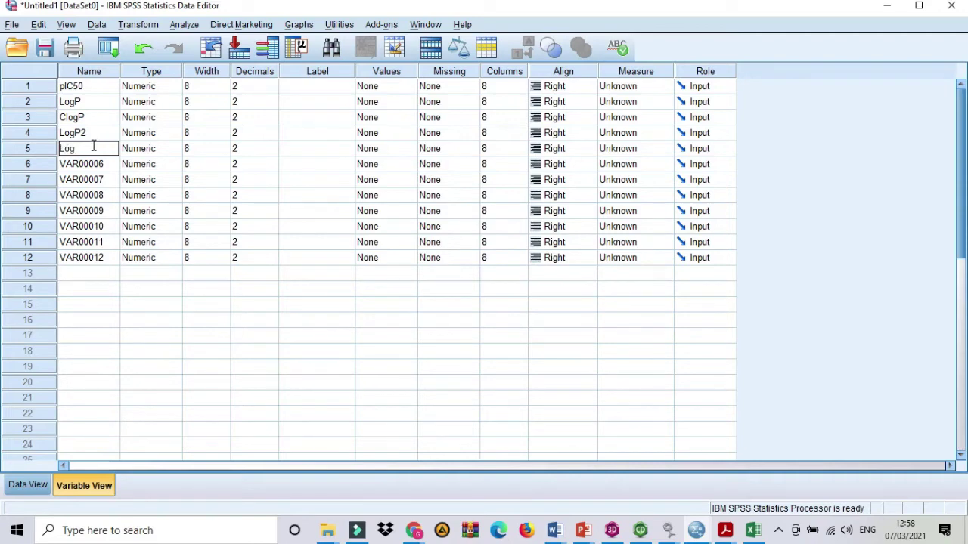
text(S)
click(74, 163)
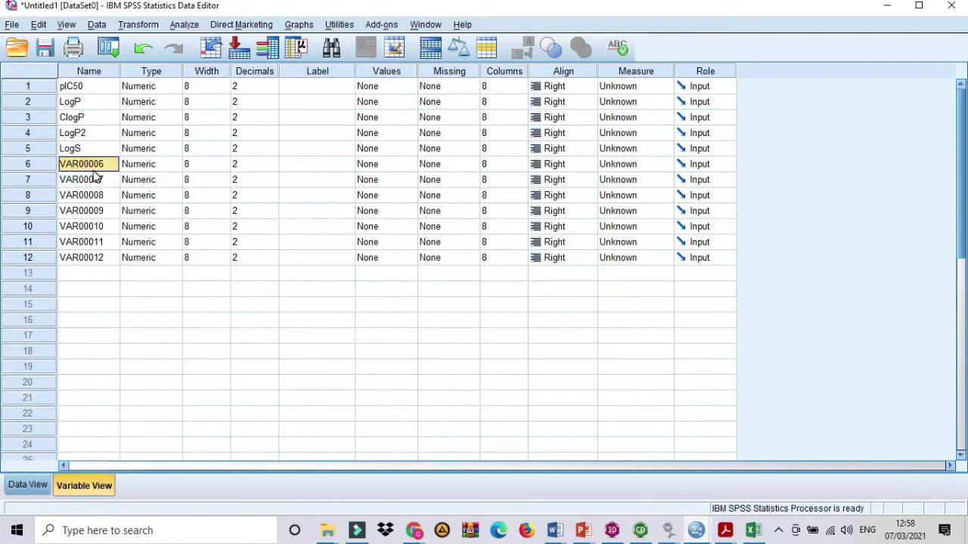
text(TPSA)
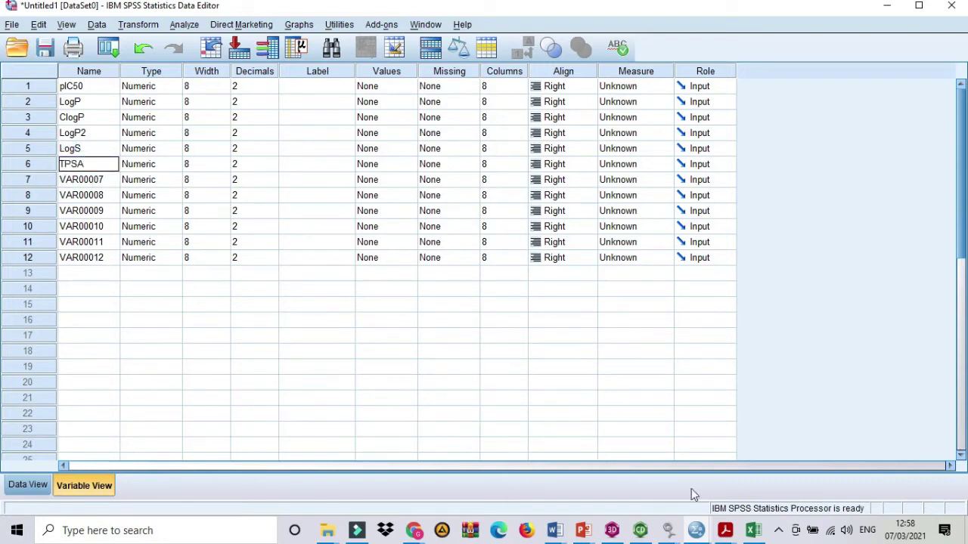
- Check the remaining column headings in the hasil QSAR workbook and rename variables seven to ten in SPSS as Rerank, HOMO, LUMO and MR
click(753, 532)
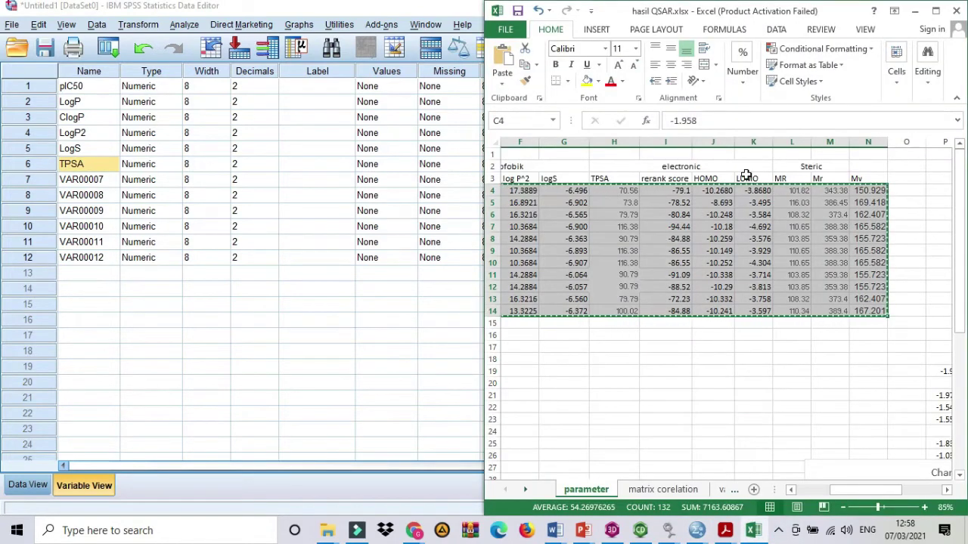
click(108, 183)
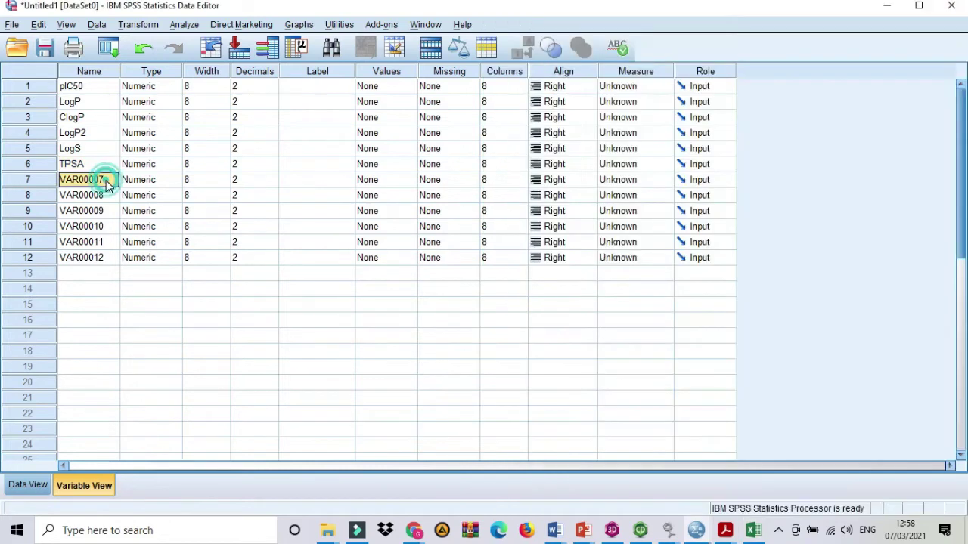
text(RE)
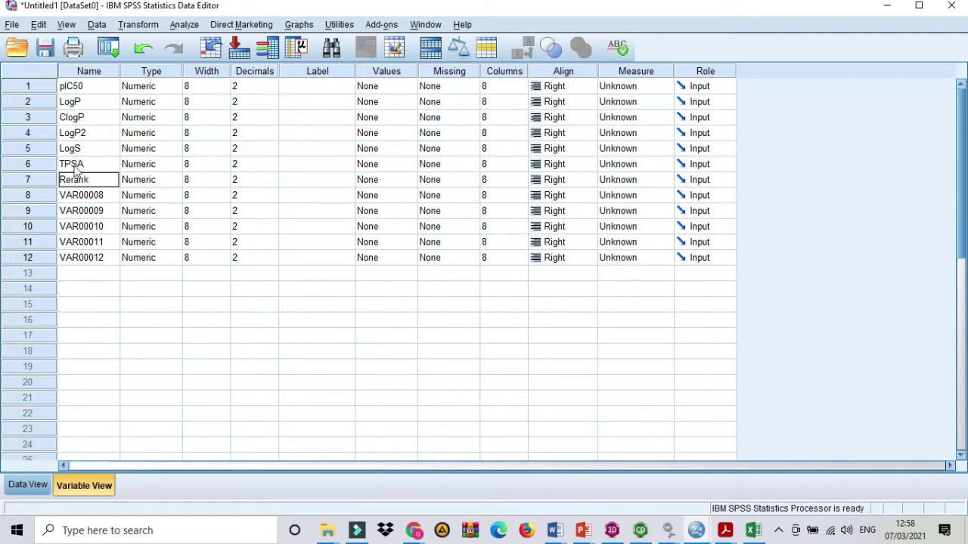
click(81, 195)
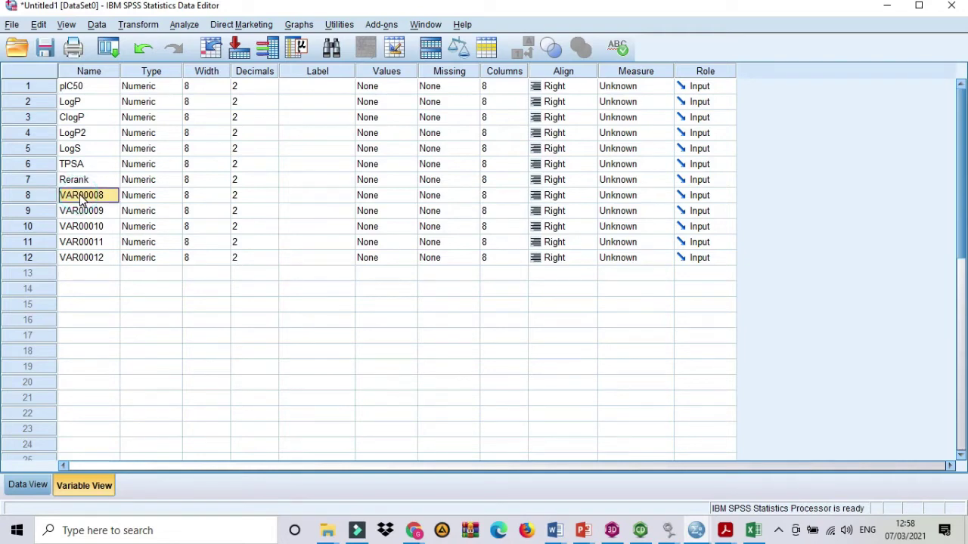
text(HOMO)
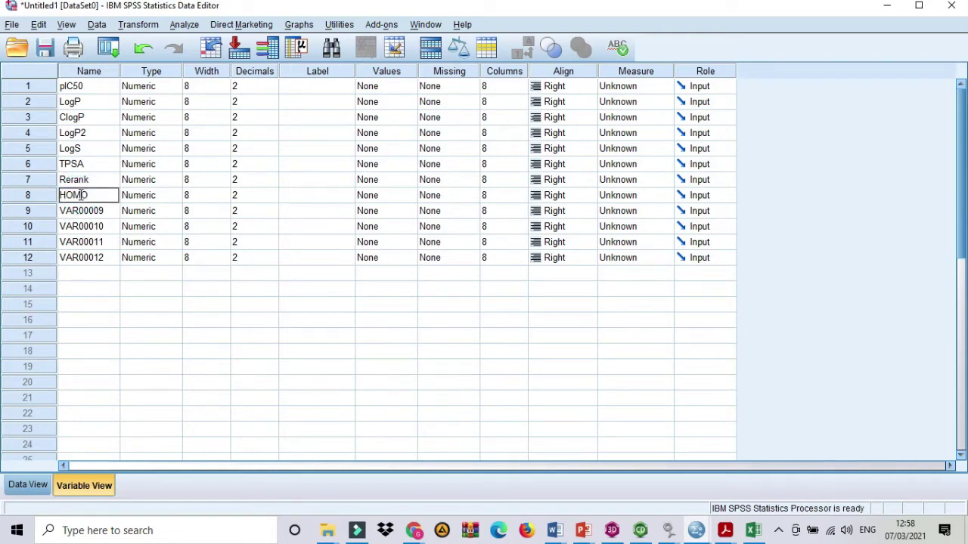
click(83, 211)
text(LUM)
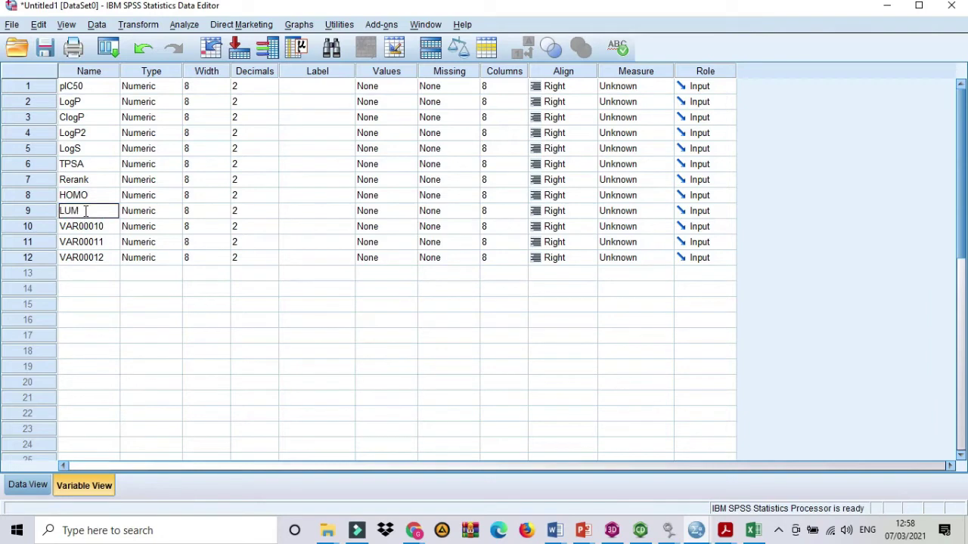
text(O)
click(81, 227)
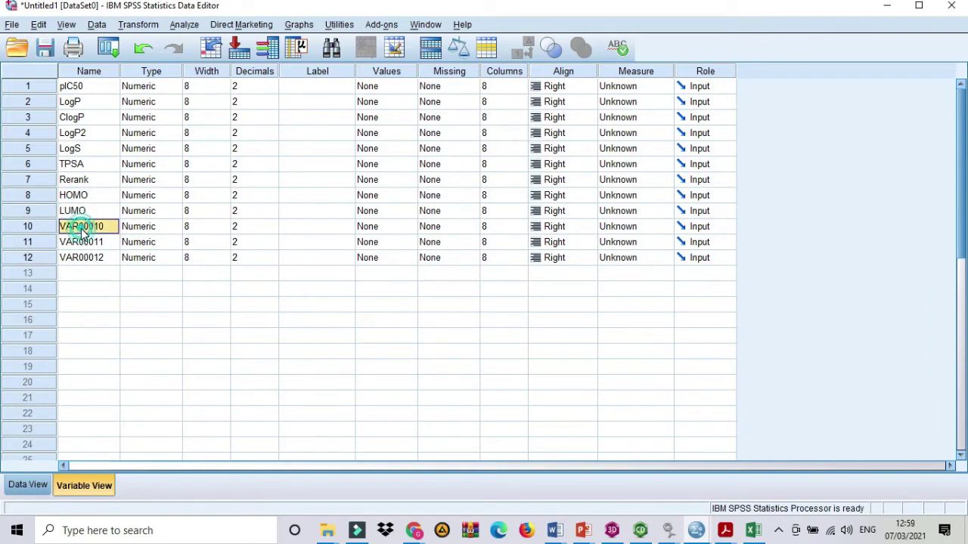
text(MR)
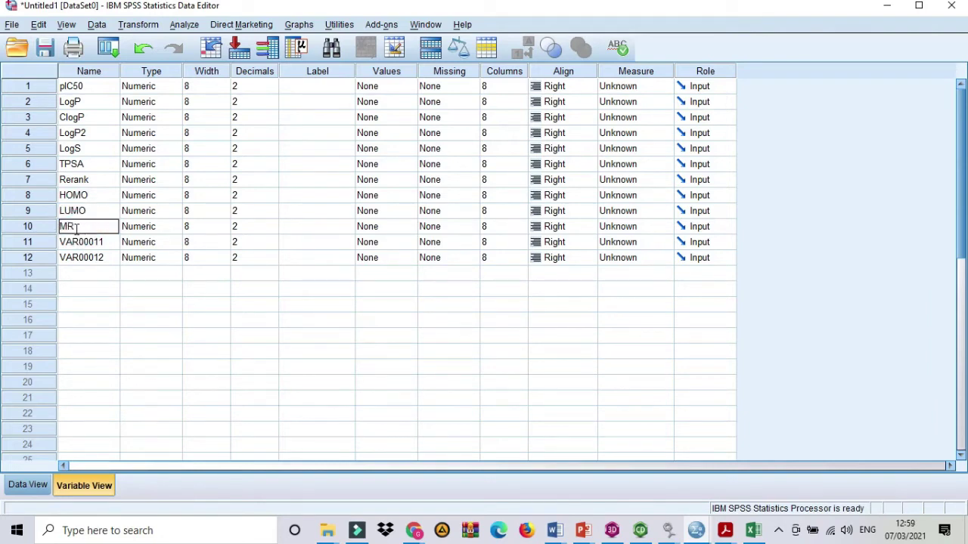
- Try to rename the eleventh variable as Mr
click(76, 244)
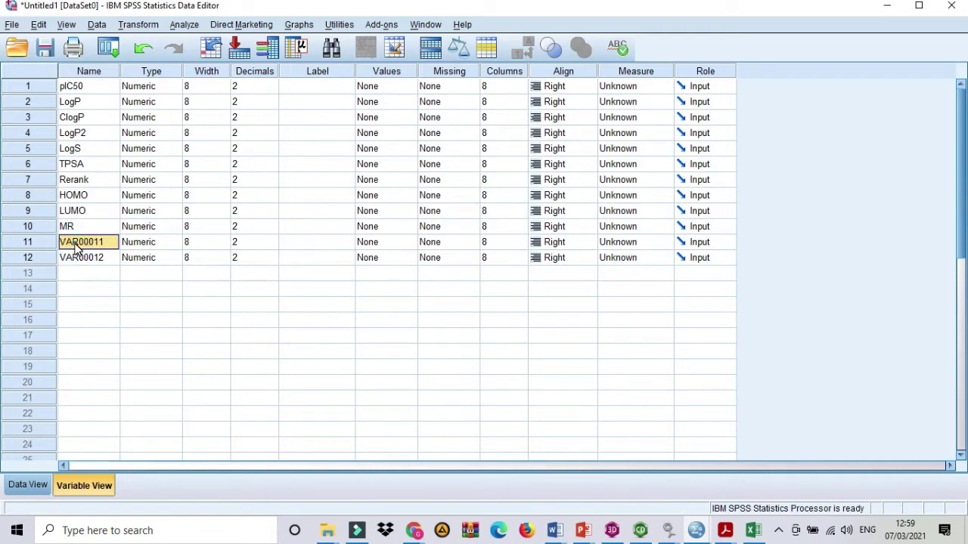
text(Mr)
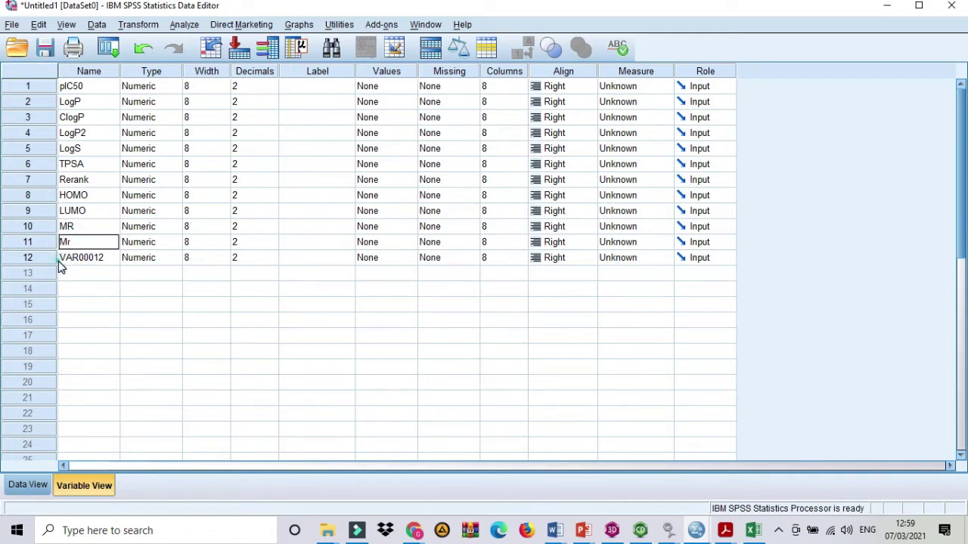
click(64, 261)
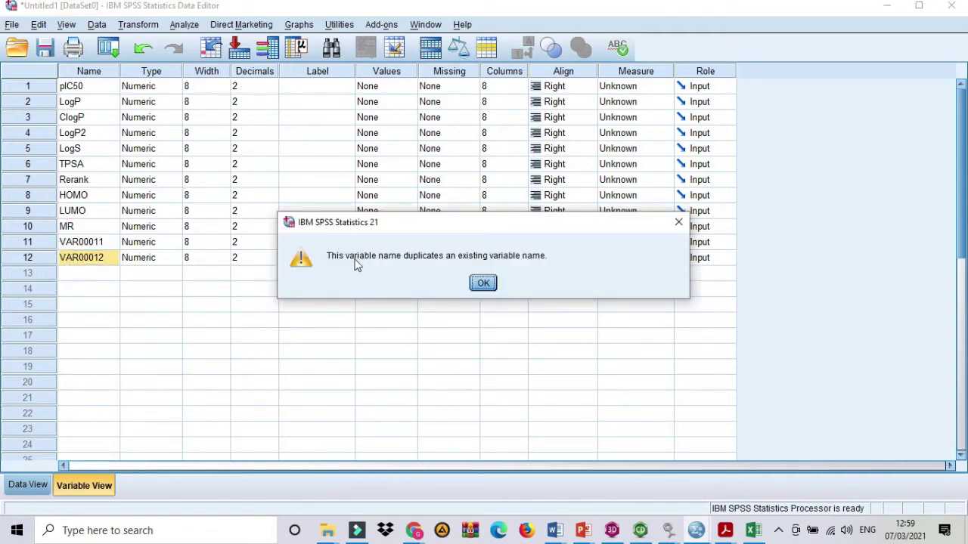
click(483, 284)
- Rename the eleventh variable as molecularWeight and the twelfth as Mv
click(90, 241)
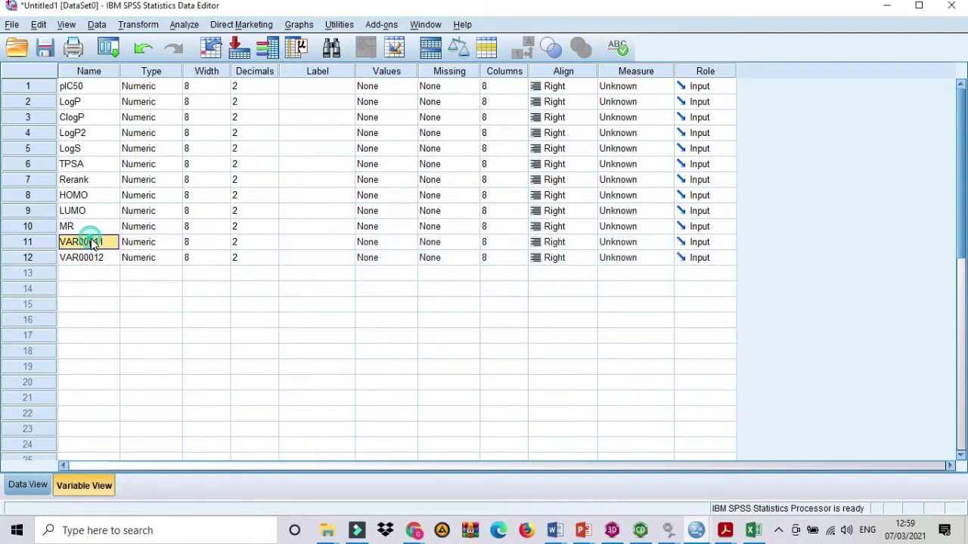
text(Molecular)
key(Escape)
click(88, 246)
text(m)
text(olecularWeight)
click(95, 259)
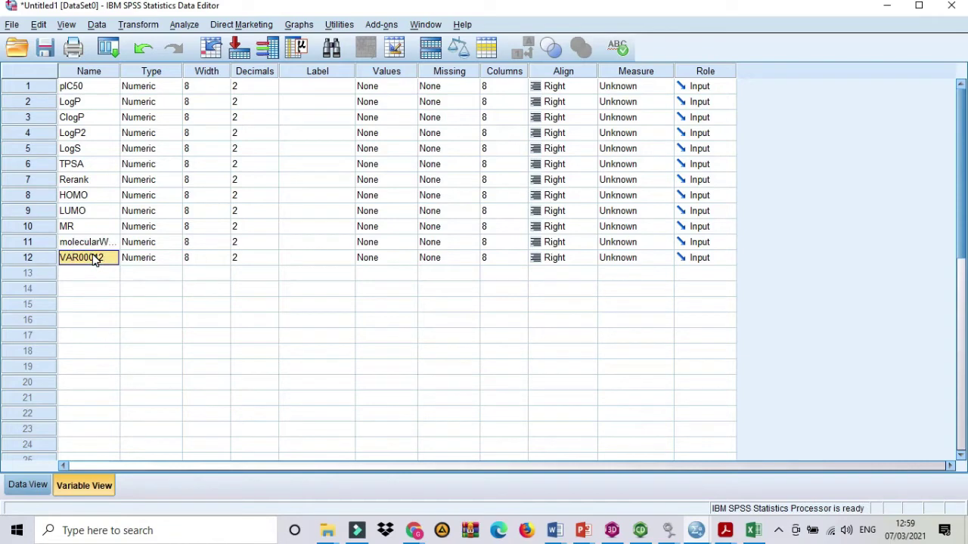
text(Mv)
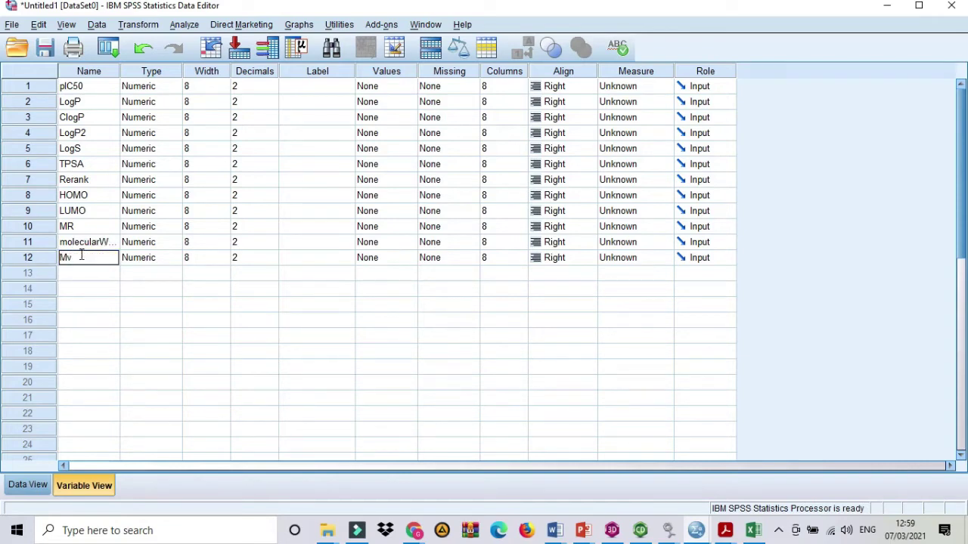
- Start a bivariate correlation on the named data set and add pIC50 and LogP to its variables
click(29, 482)
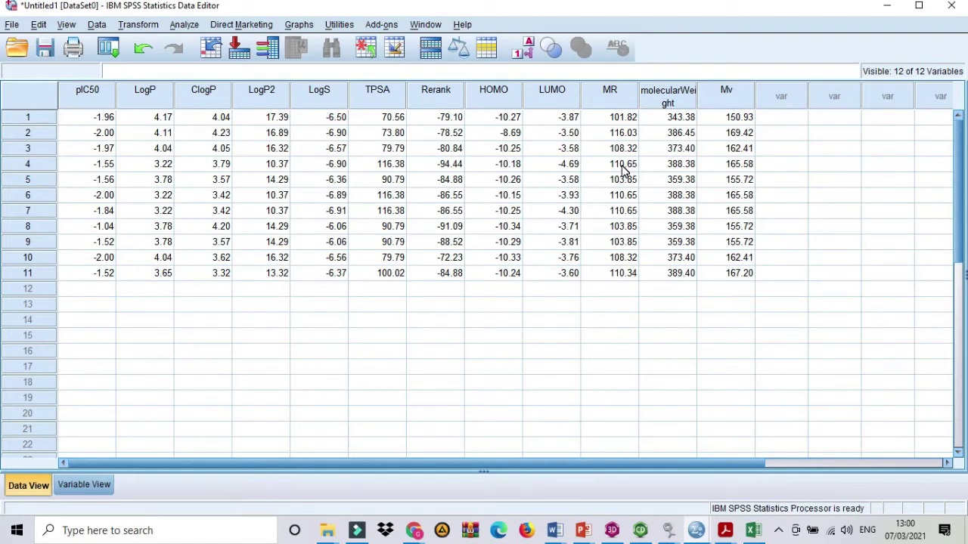
click(185, 25)
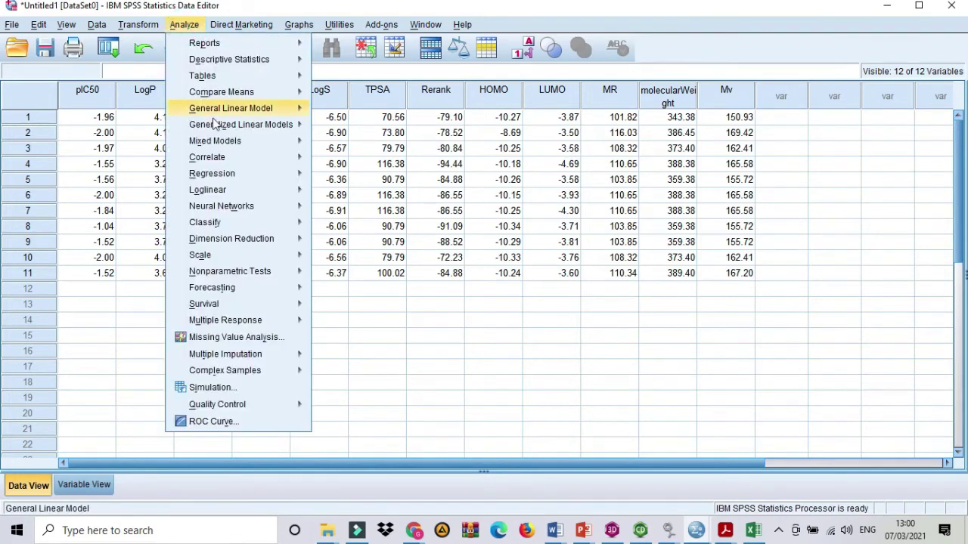
mouse_move(229, 157)
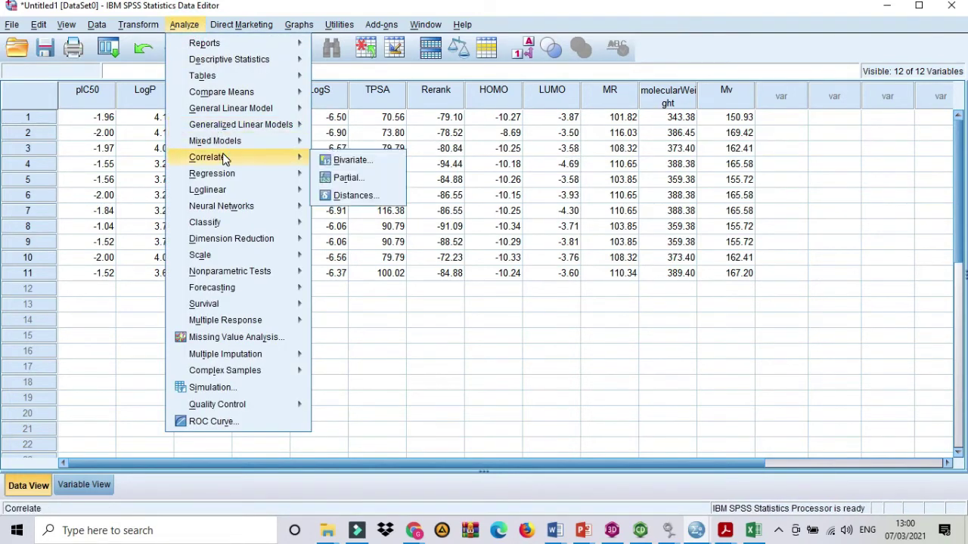
click(337, 162)
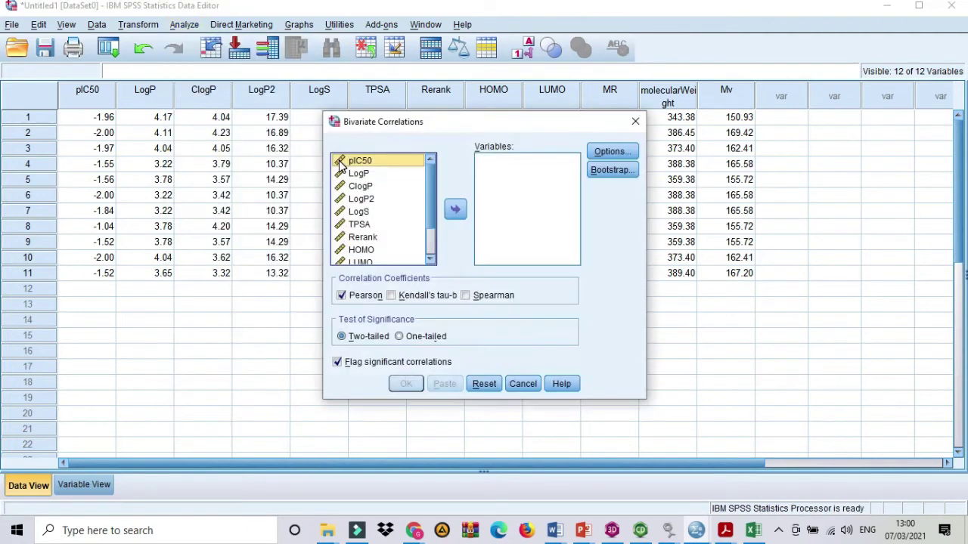
click(455, 208)
click(374, 161)
click(455, 208)
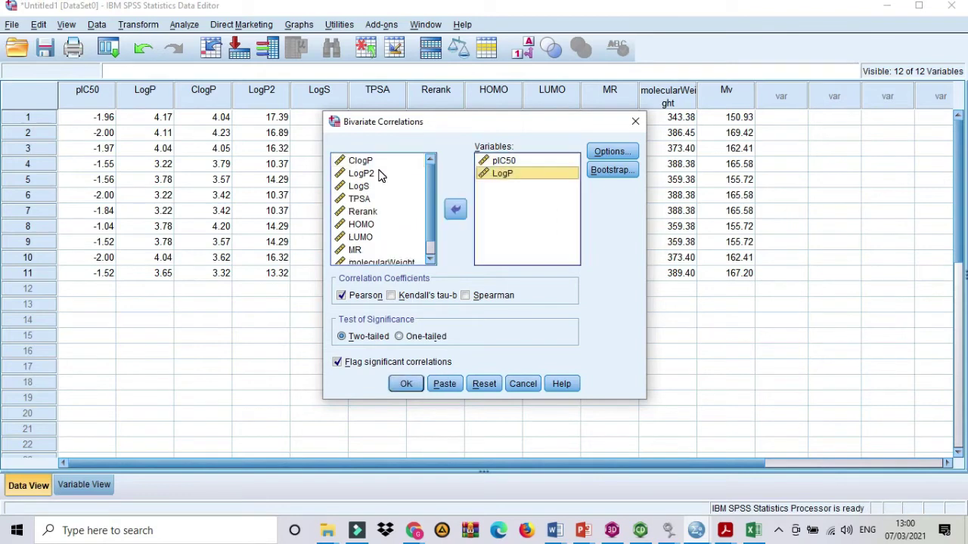
- Add ClogP, LogP2, LogS, TPSA and Rerank to the variables of the bivariate correlation
click(369, 161)
click(454, 209)
click(381, 162)
click(454, 208)
click(370, 160)
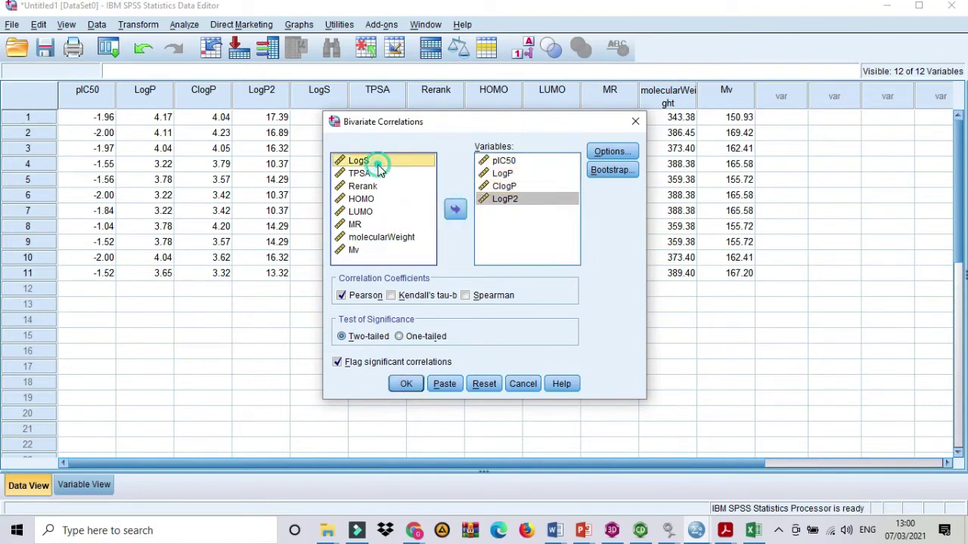
click(454, 208)
click(369, 161)
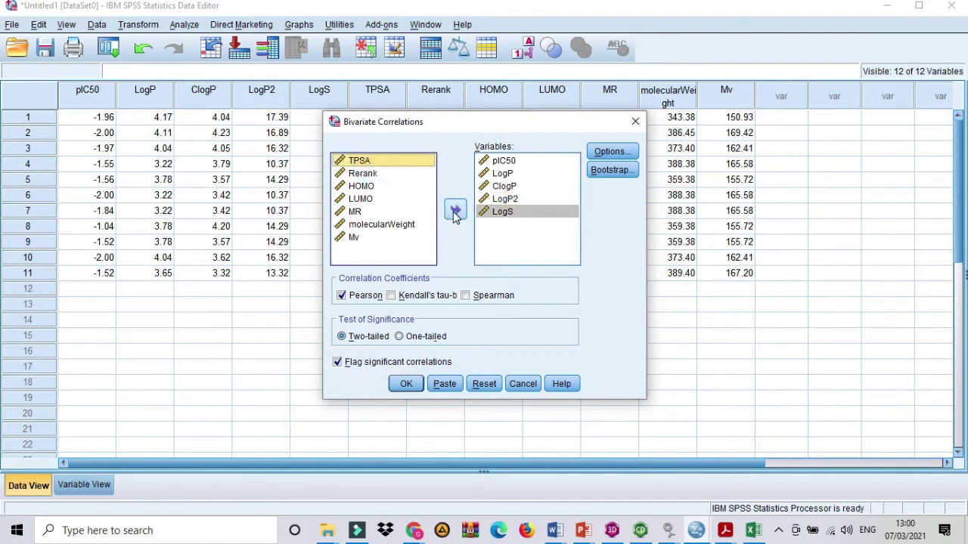
click(454, 209)
click(370, 161)
click(440, 209)
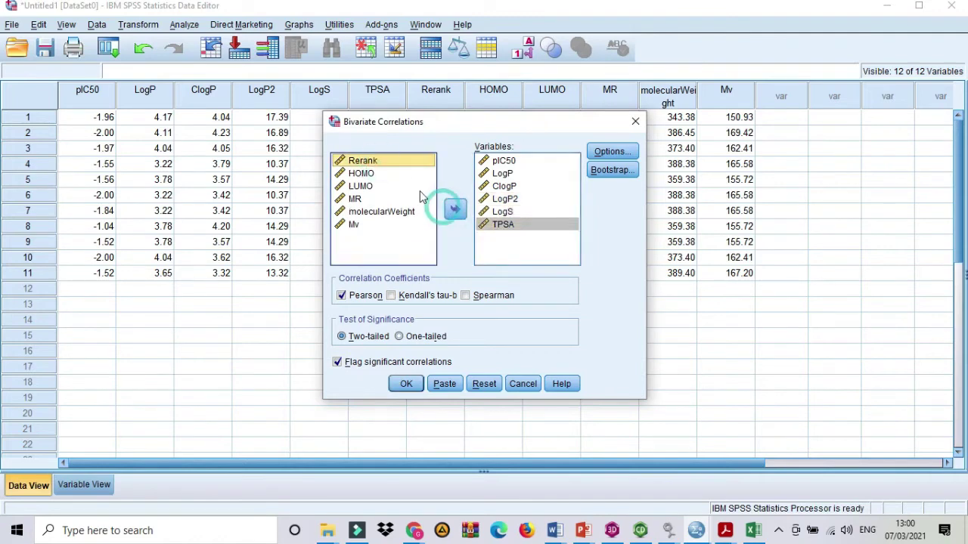
- Add HOMO, LUMO, MR, molecularWeight and Mv, and run the two-tailed Pearson correlation with significant correlations flagged
click(370, 161)
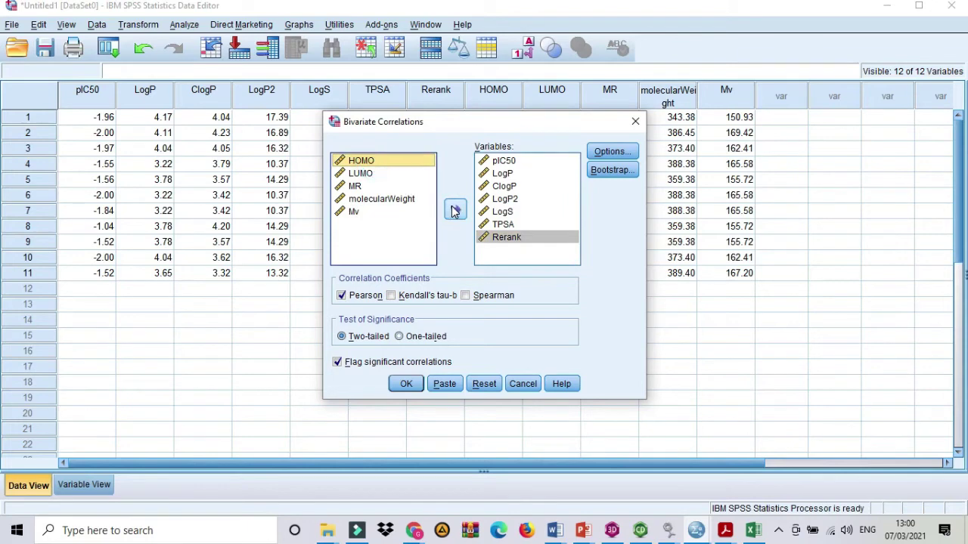
click(454, 209)
click(368, 161)
click(454, 208)
click(370, 161)
click(455, 209)
click(386, 162)
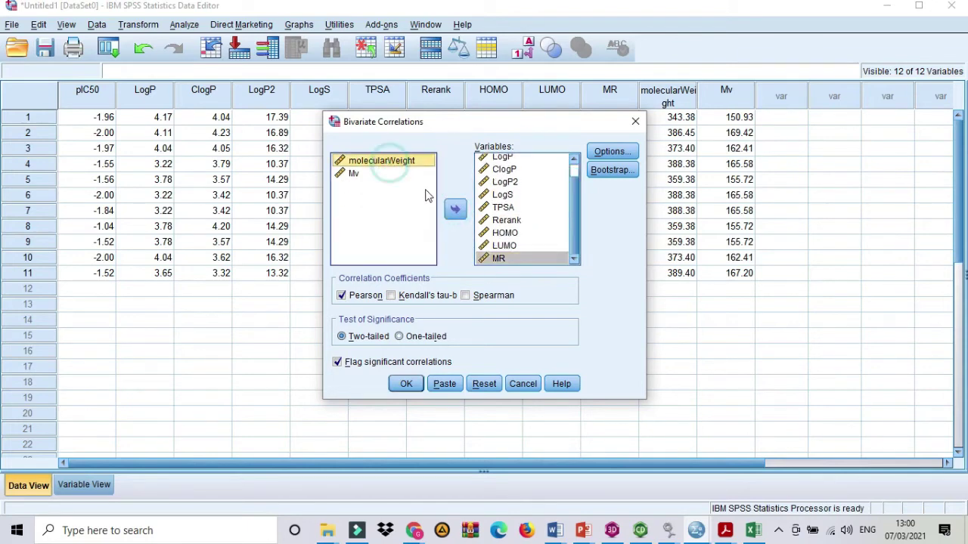
click(454, 210)
click(370, 161)
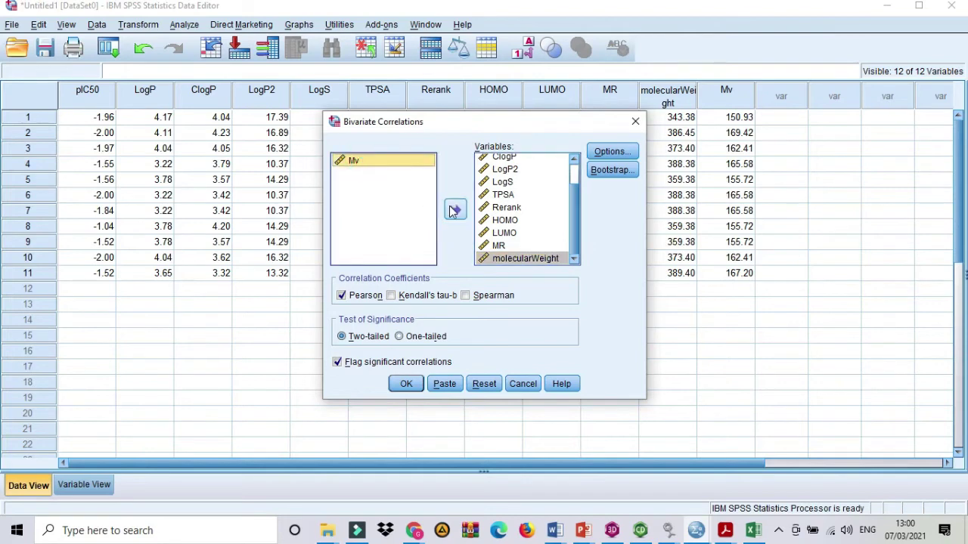
click(455, 209)
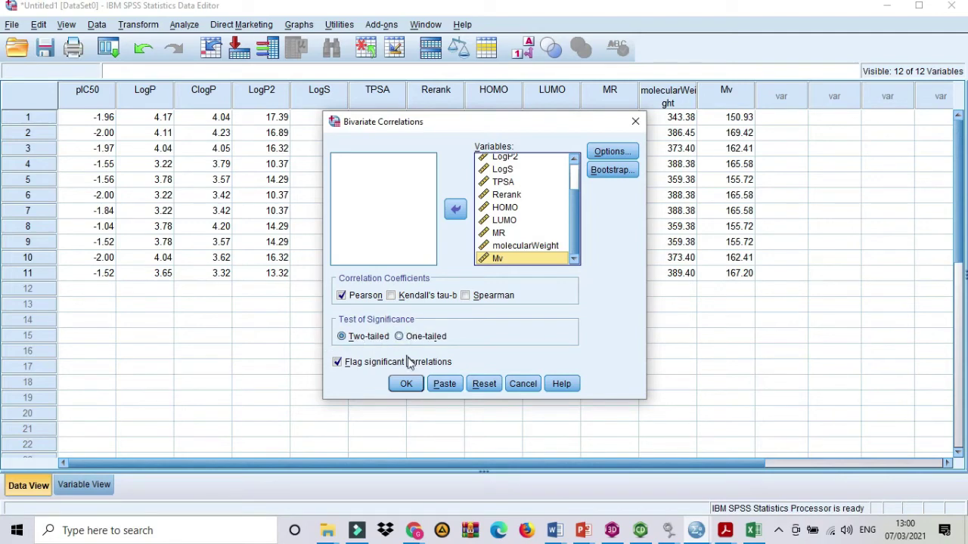
click(406, 384)
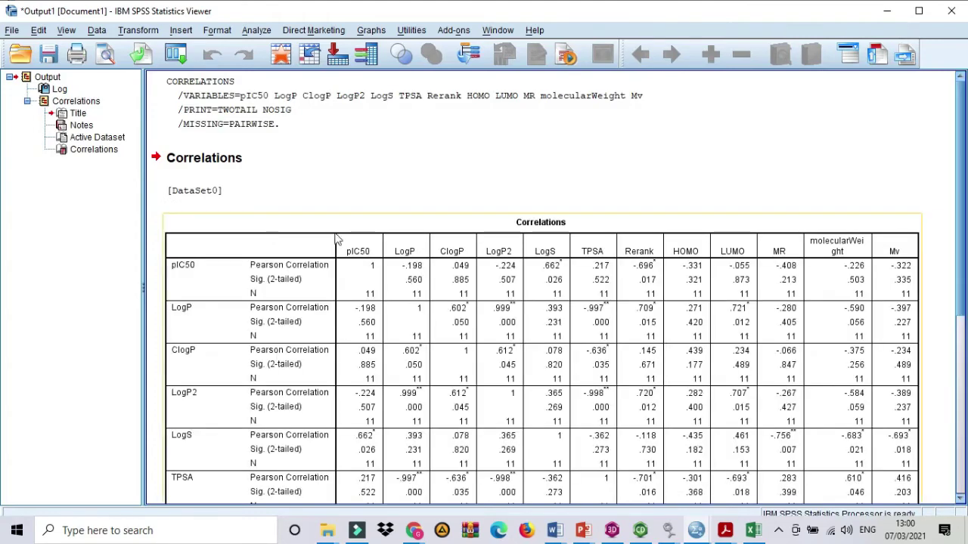
- Examine the Correlations output table for coefficients and significance values between pIC50 and the descriptors
scroll(514, 327, down, 5)
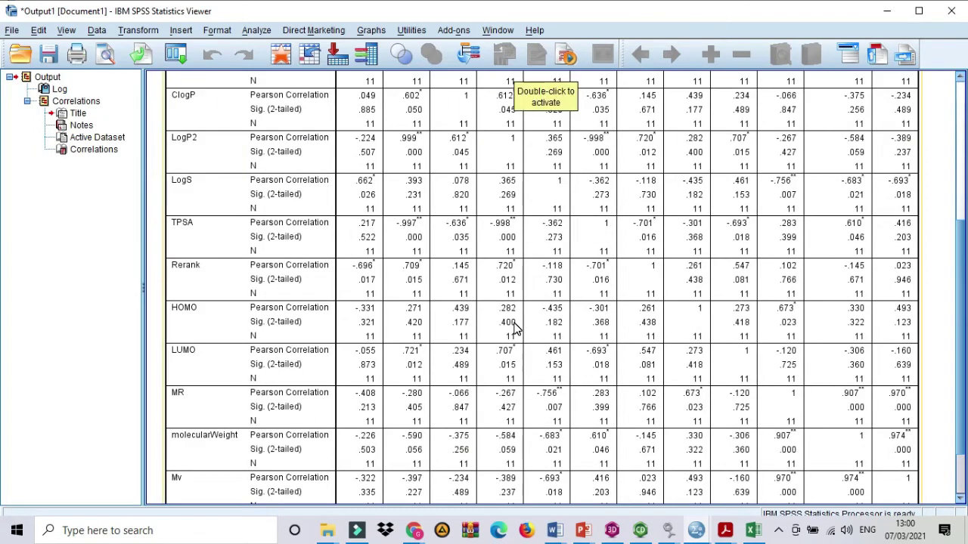
scroll(515, 327, up, 3)
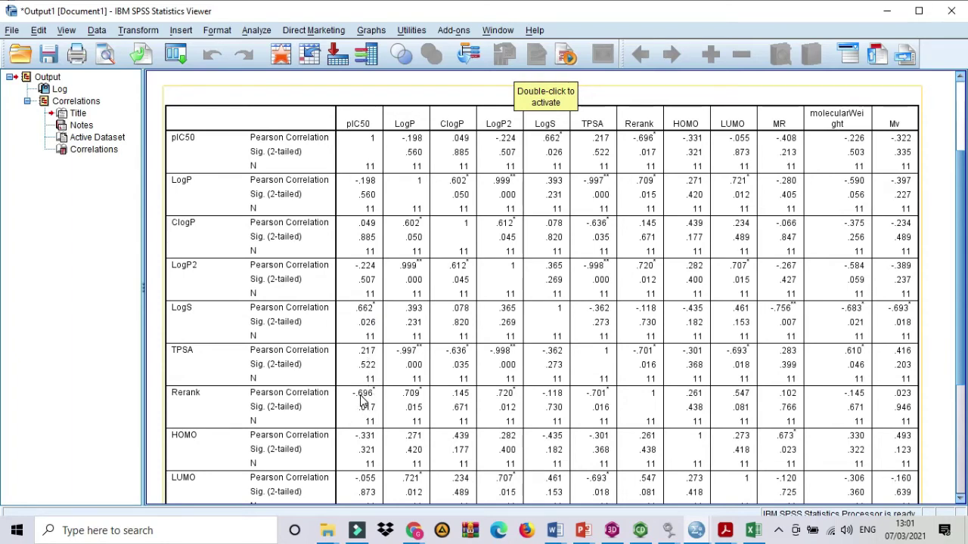
scroll(368, 400, down, 5)
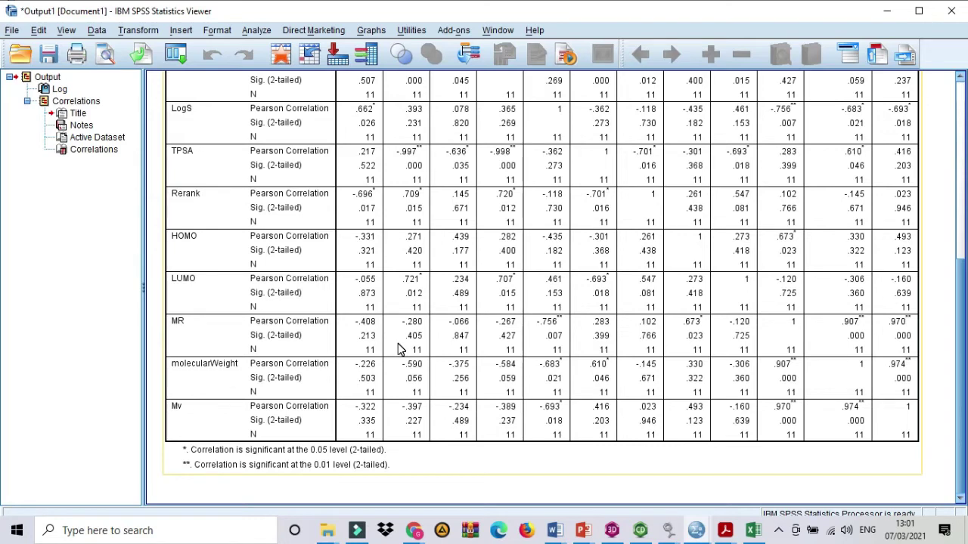
- Switch to the hasil QSAR workbook in Excel and review the matrix on the matrix corelation sheet
click(753, 530)
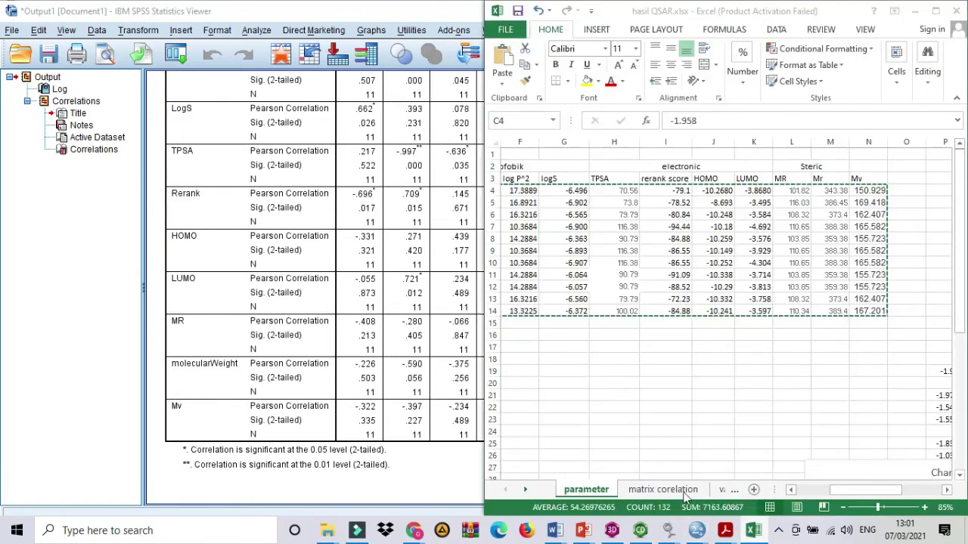
click(685, 492)
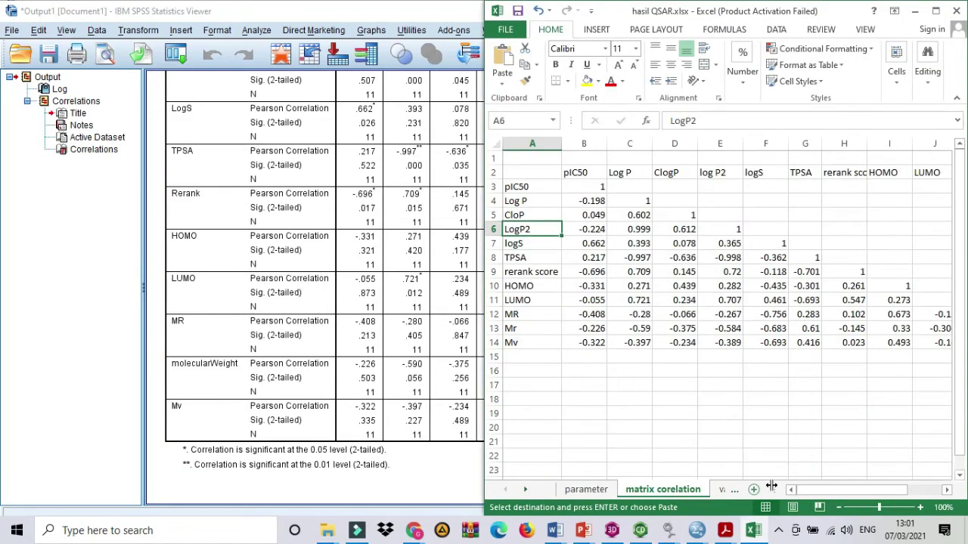
drag(855, 491, 903, 489)
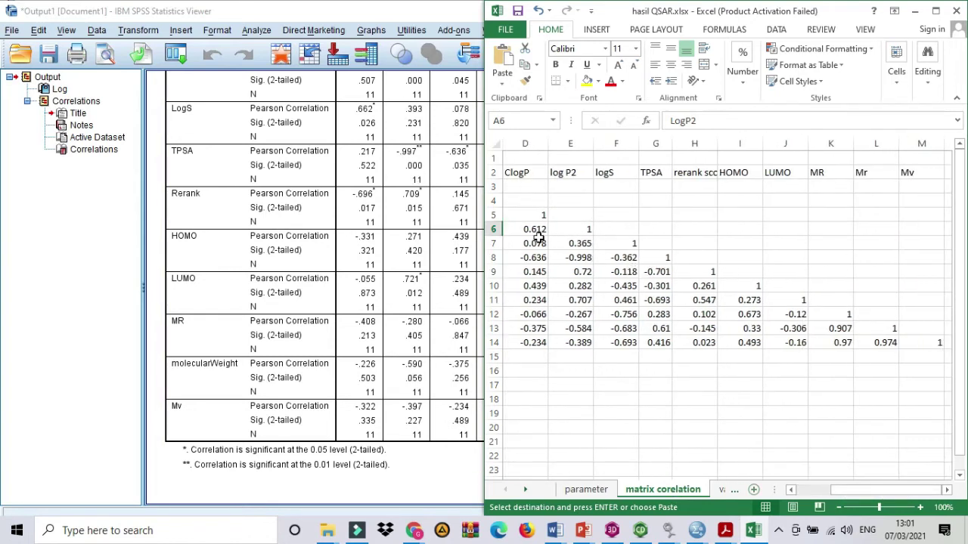
drag(867, 493, 828, 491)
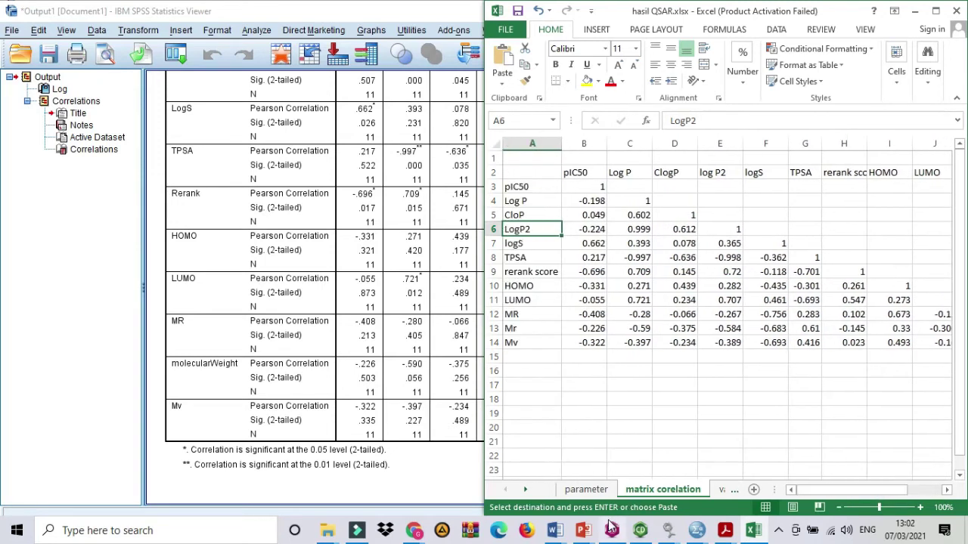
- Look up Table 7, the Pearson's correlation matrix, in adeniji,2018.pdf in Acrobat Reader and return to the Excel workbook
click(726, 533)
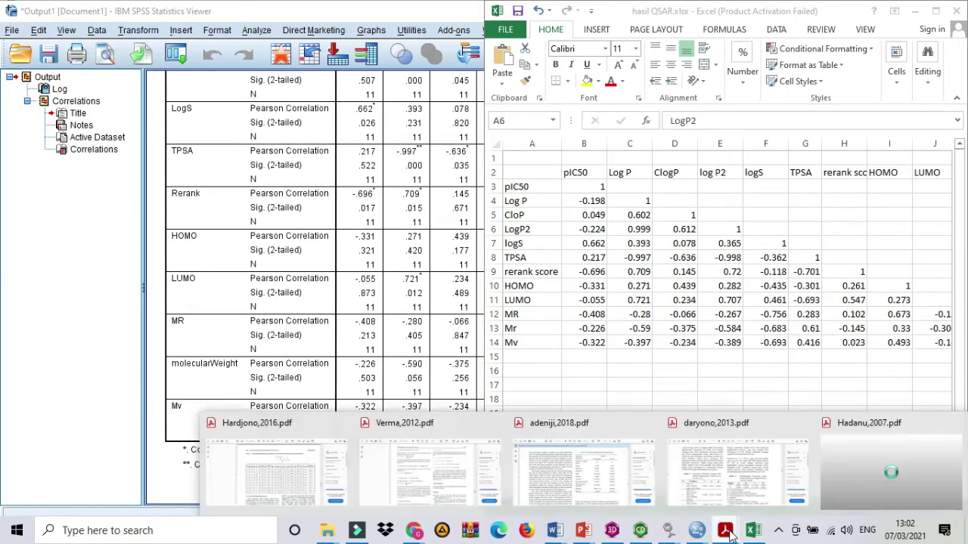
mouse_move(554, 477)
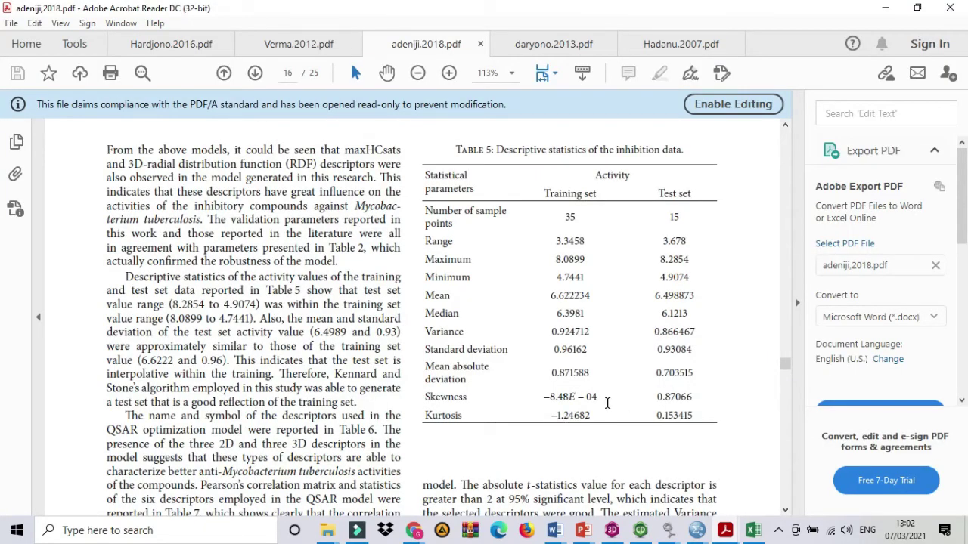
scroll(607, 403, up, 5)
scroll(607, 403, up, 20)
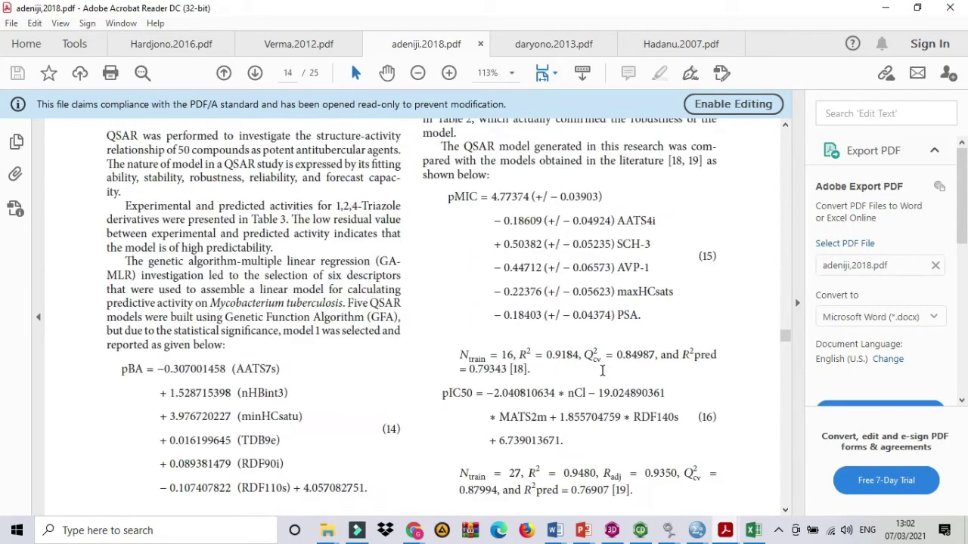
scroll(600, 370, up, 20)
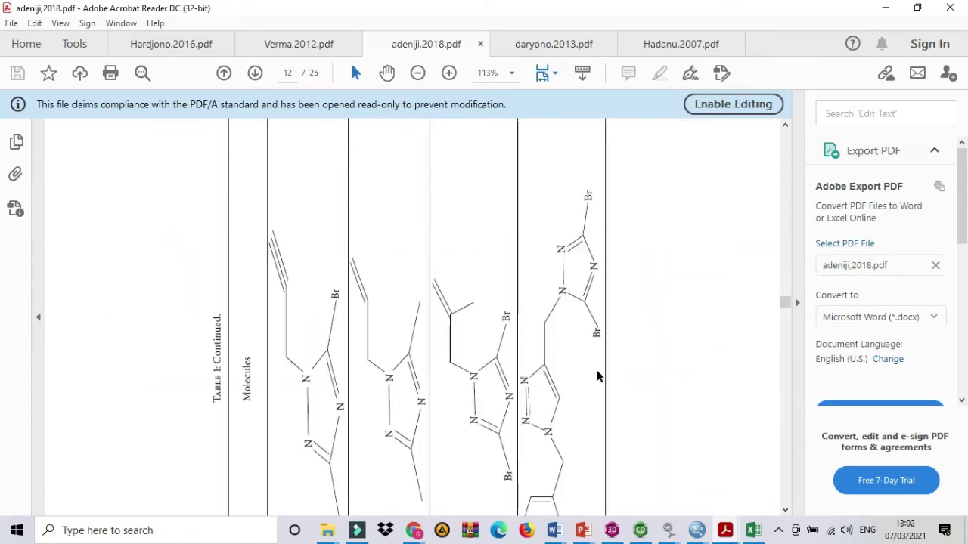
scroll(596, 374, up, 20)
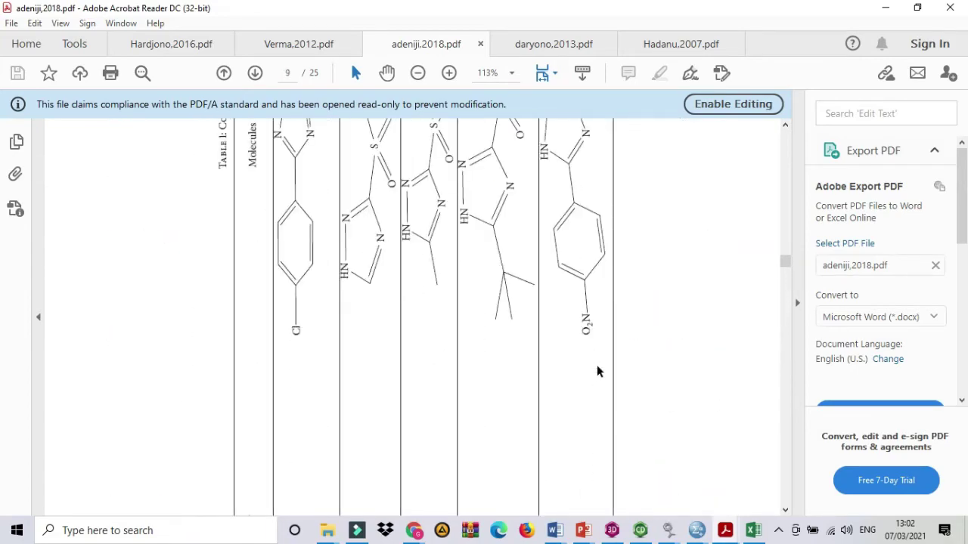
scroll(596, 371, up, 15)
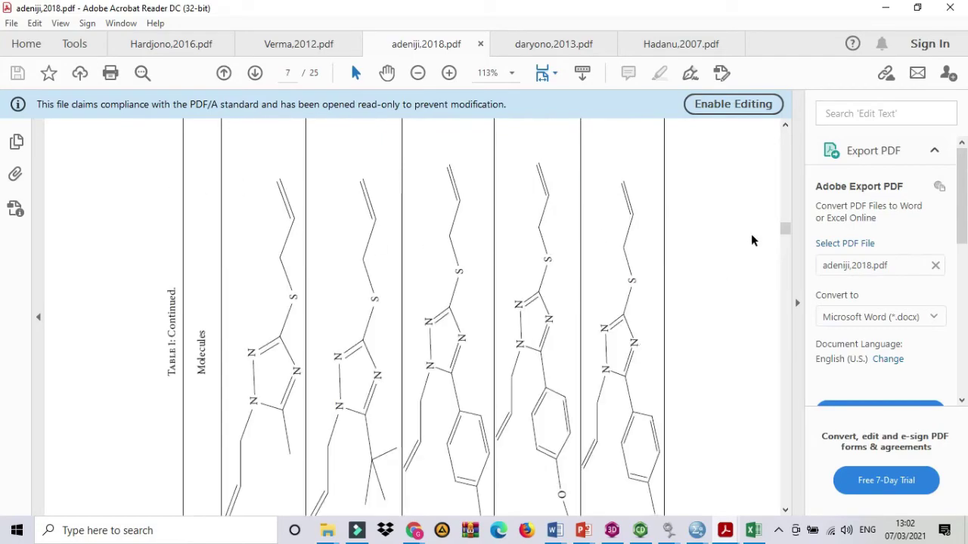
drag(786, 229, 799, 376)
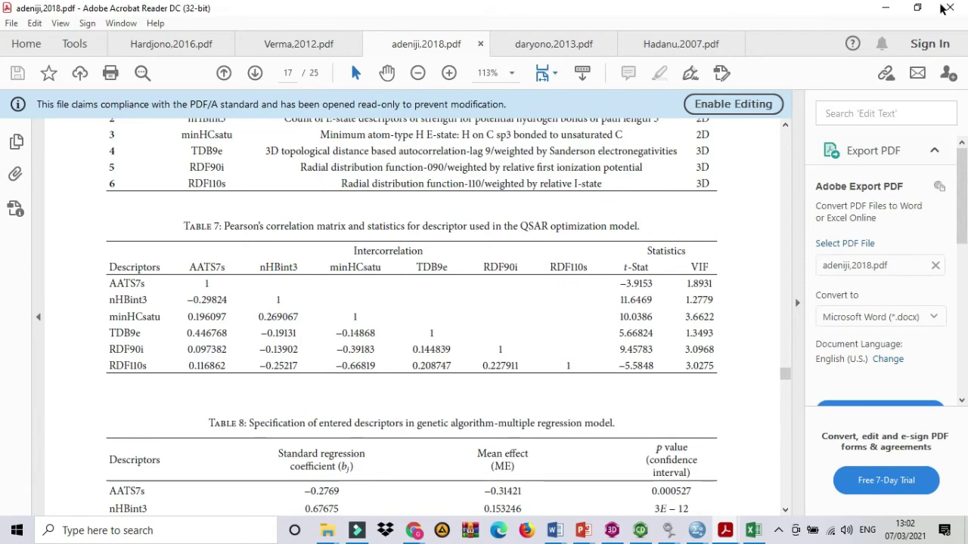
click(879, 12)
click(521, 225)
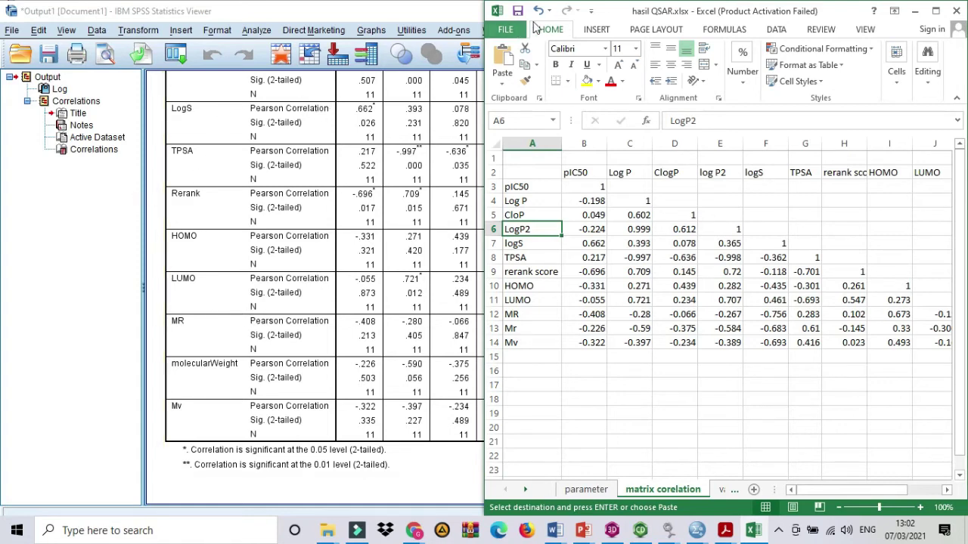
- Return to the SPSS output viewer and delete all of the correlation output
click(914, 11)
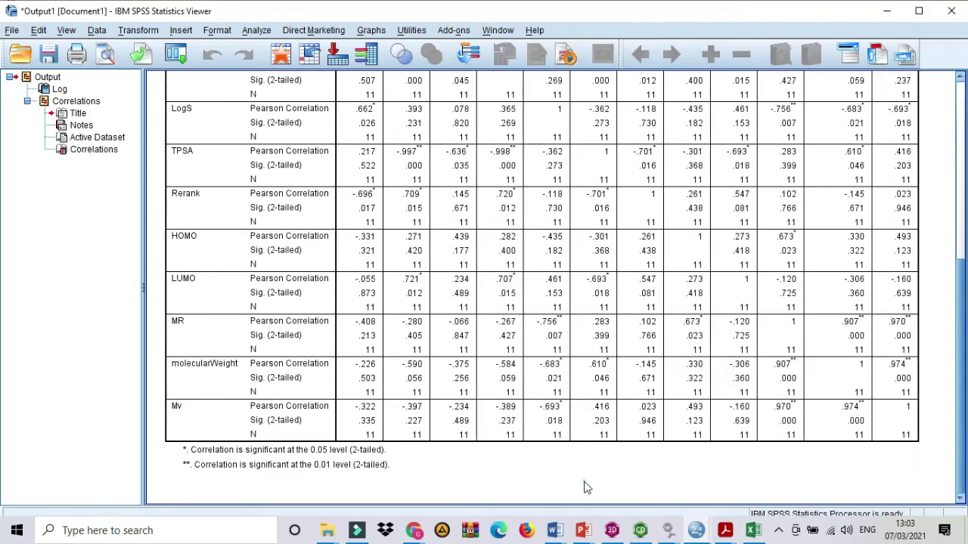
scroll(585, 488, up, 5)
key(Delete)
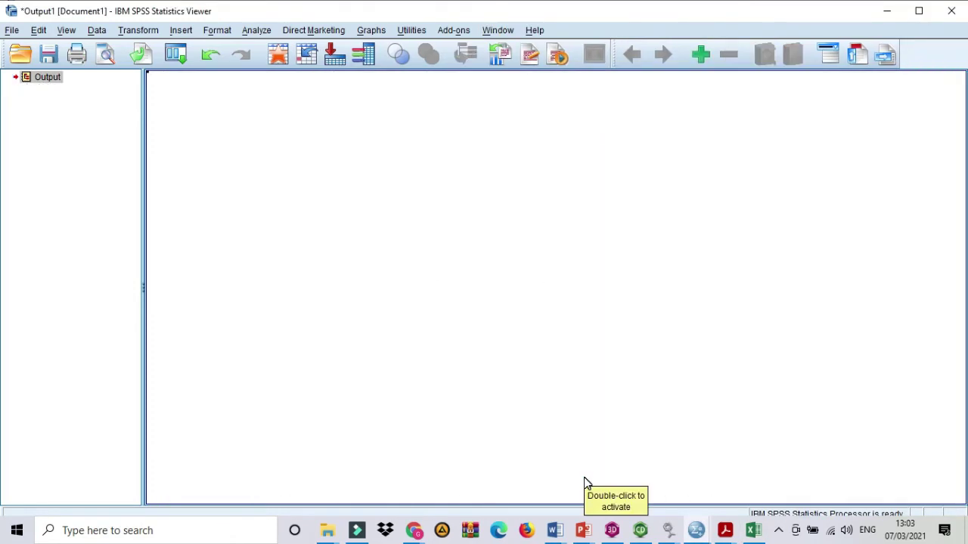
- Switch to the SPSS data editor holding the descriptors and set up a linear regression with pIC50 as the dependent variable
click(694, 529)
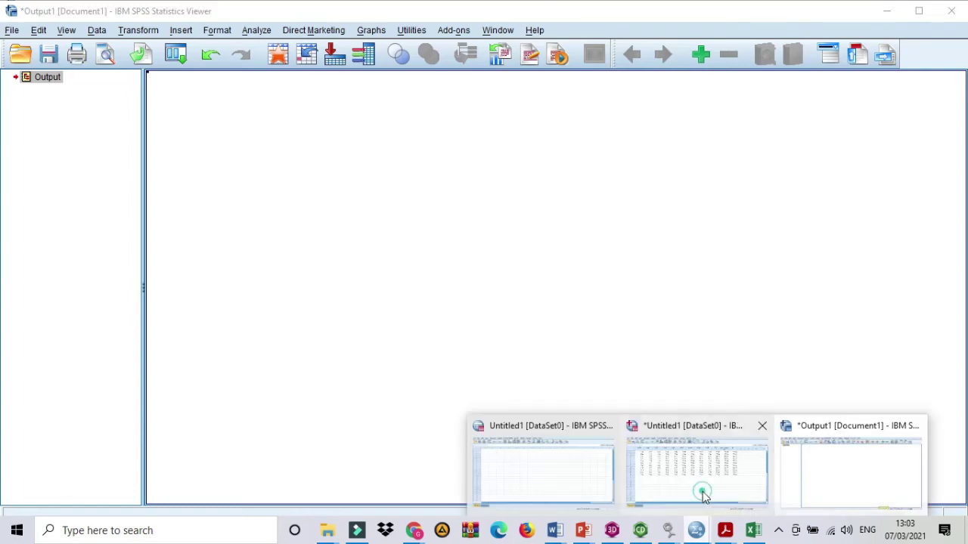
click(702, 491)
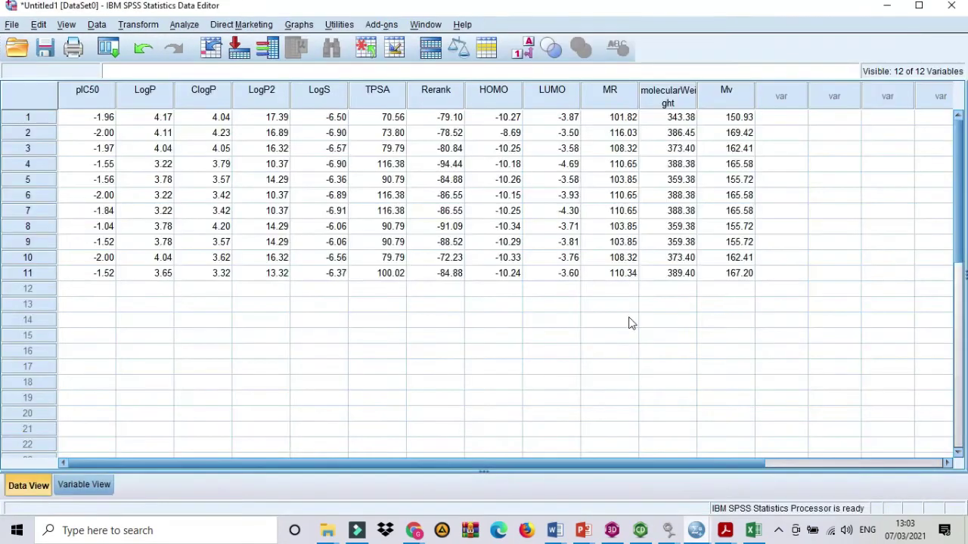
click(185, 26)
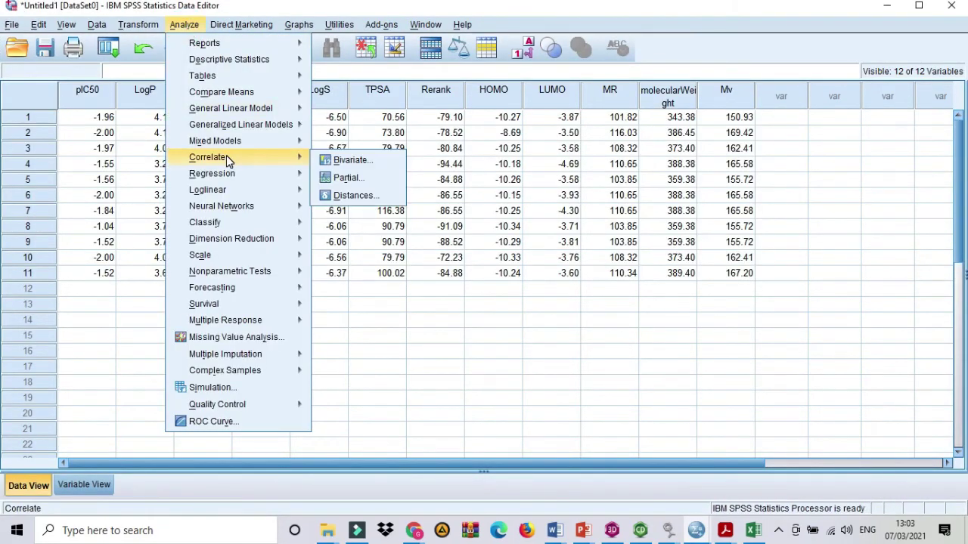
mouse_move(231, 179)
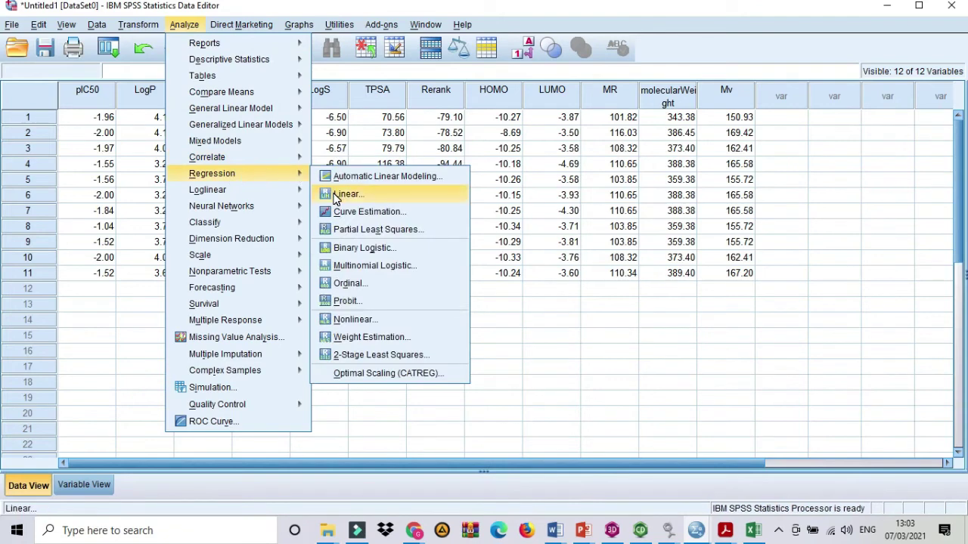
click(344, 194)
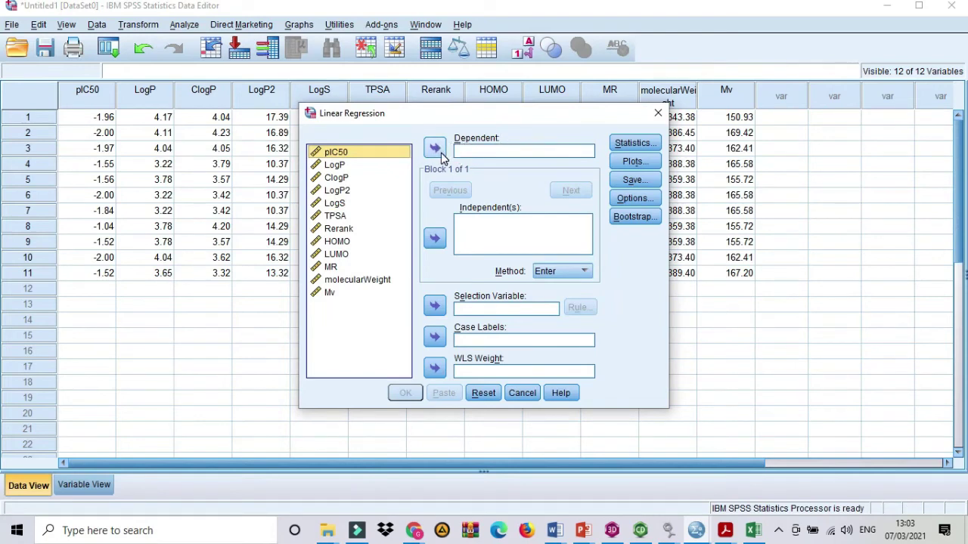
click(435, 148)
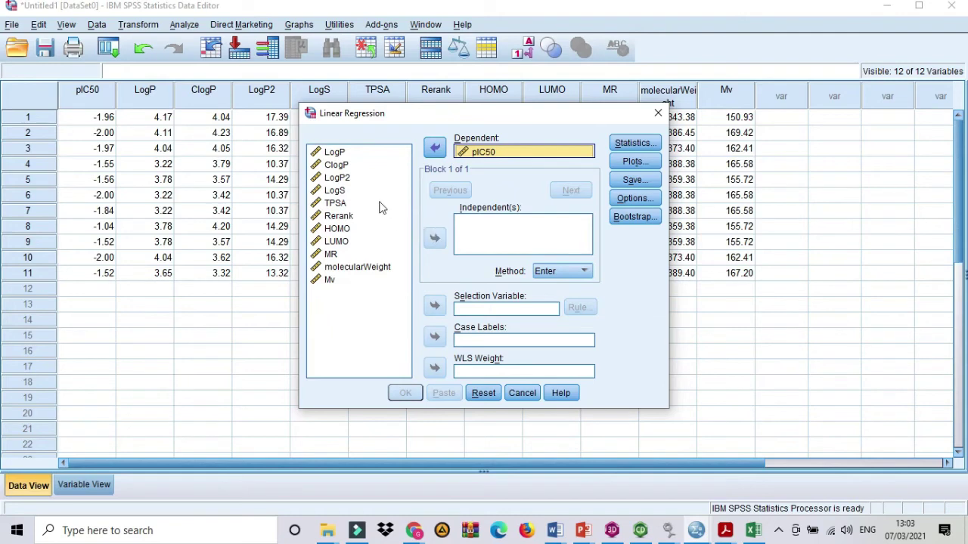
- Add LogS, Rerank and MR as independent variables and run the linear regression with the Enter method
click(342, 194)
click(338, 191)
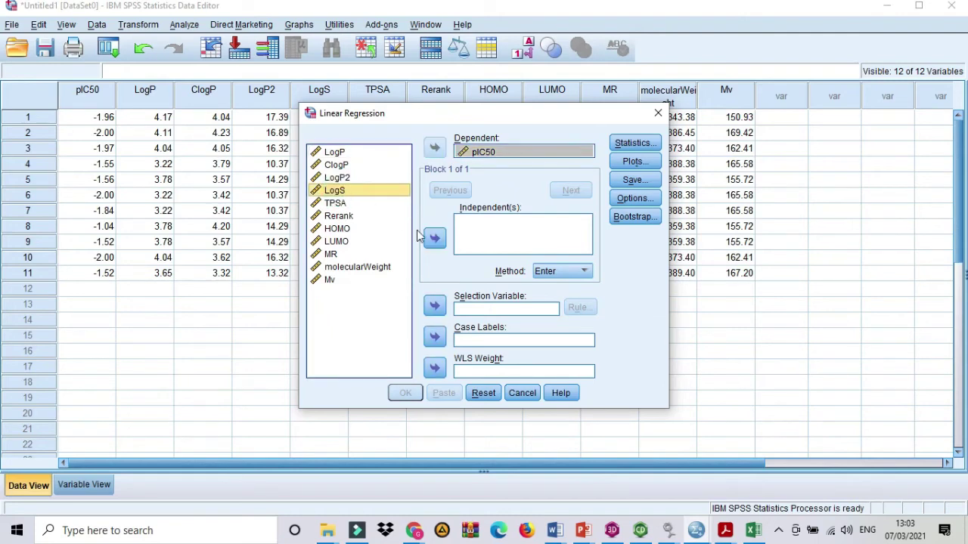
click(435, 240)
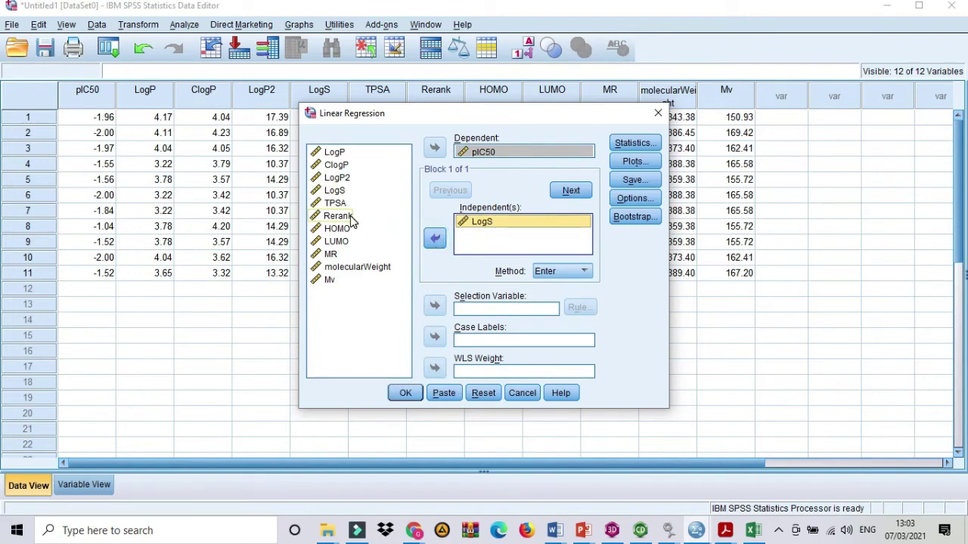
click(351, 218)
click(433, 240)
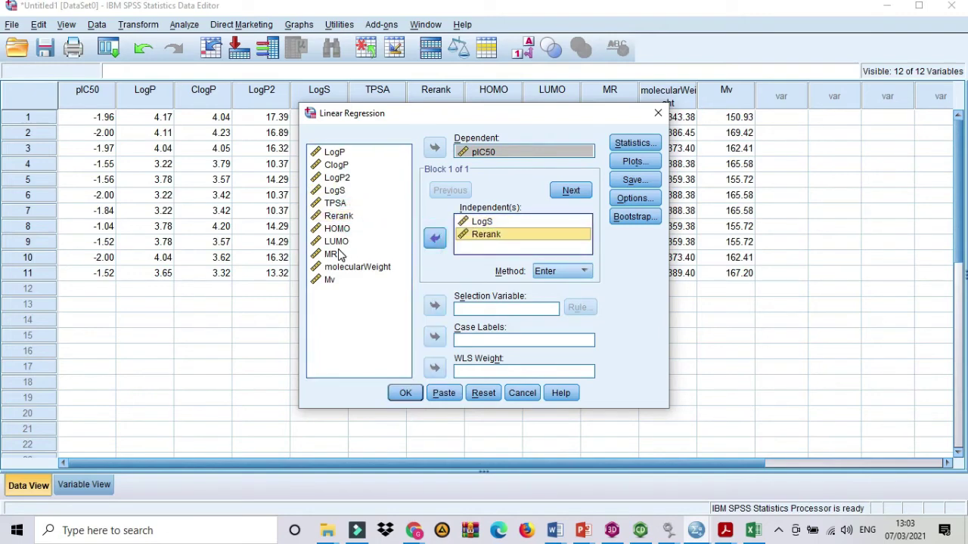
click(336, 254)
click(430, 242)
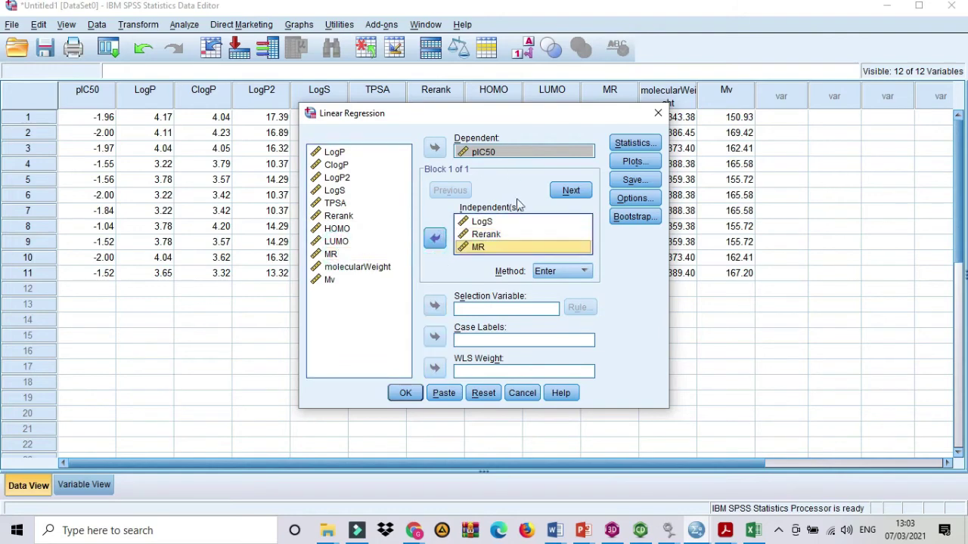
click(403, 393)
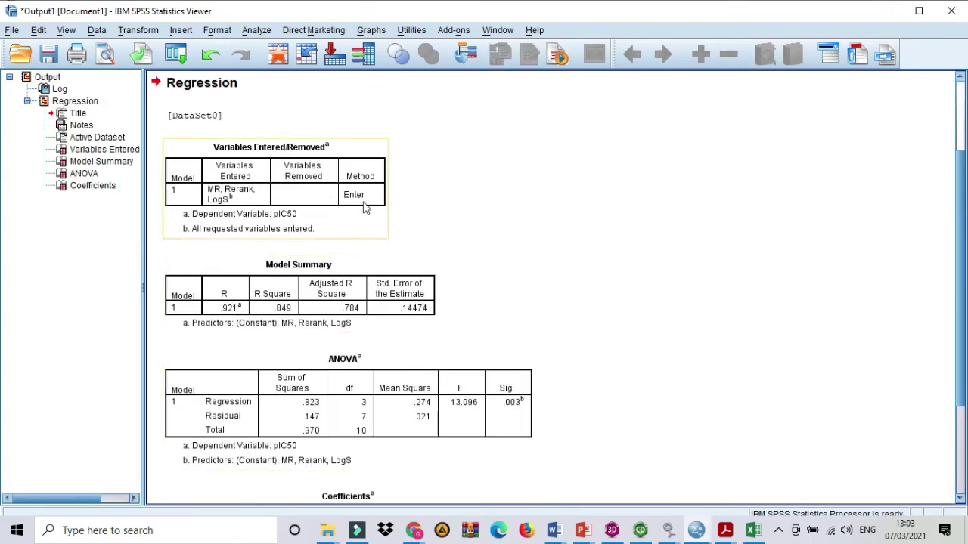
- Examine the Model Summary, ANOVA and Coefficients tables of the regression output
scroll(363, 208, down, 3)
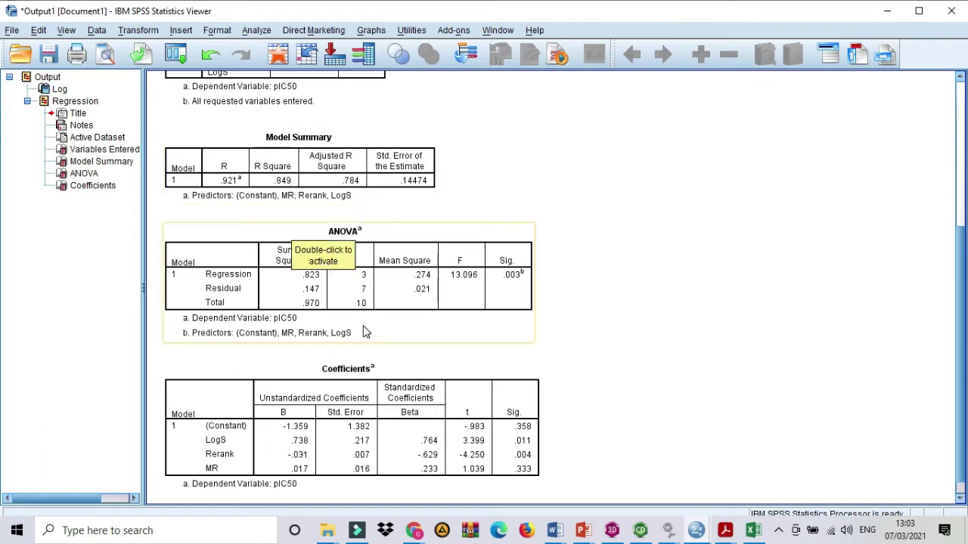
scroll(313, 347, down, 1)
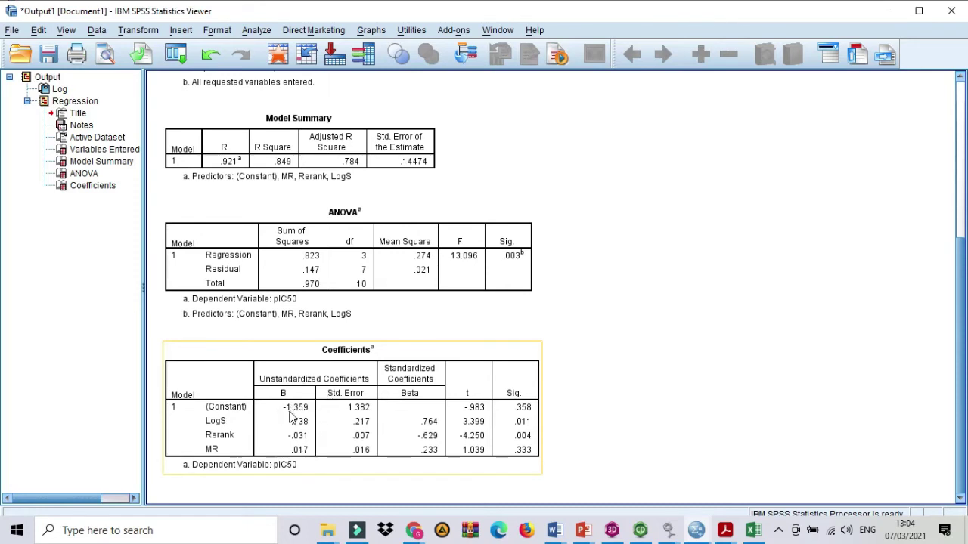
click(295, 316)
click(434, 429)
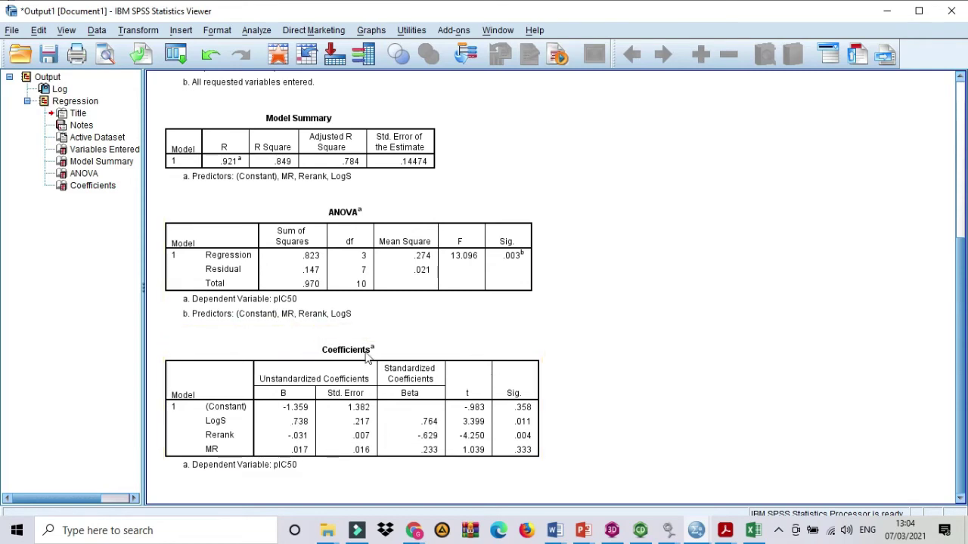
- Switch to Word and create a new blank document for writing the regression equation
click(557, 534)
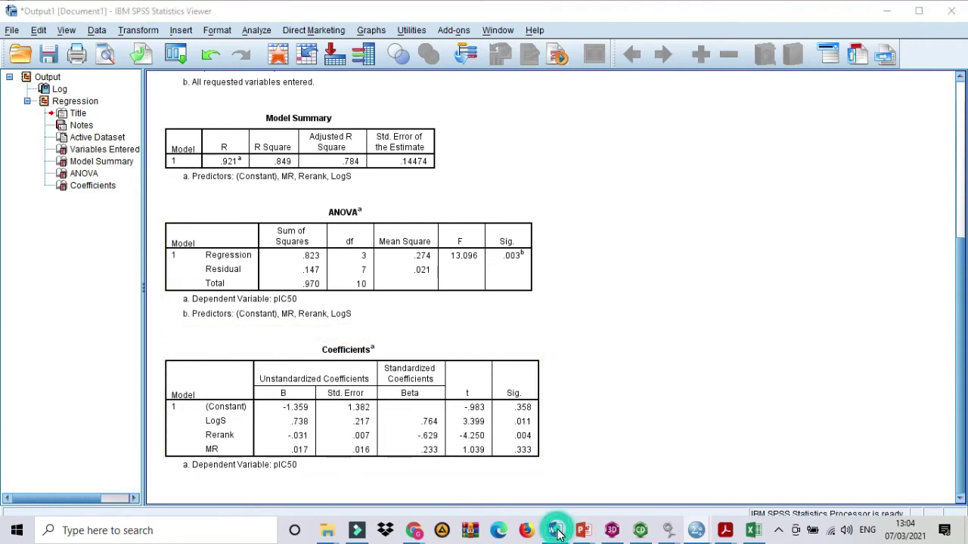
mouse_move(849, 493)
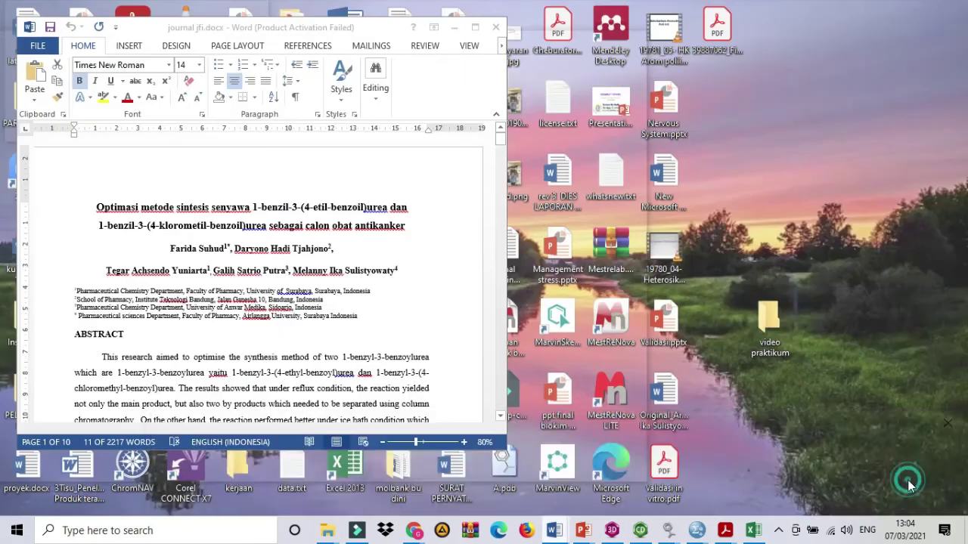
click(883, 476)
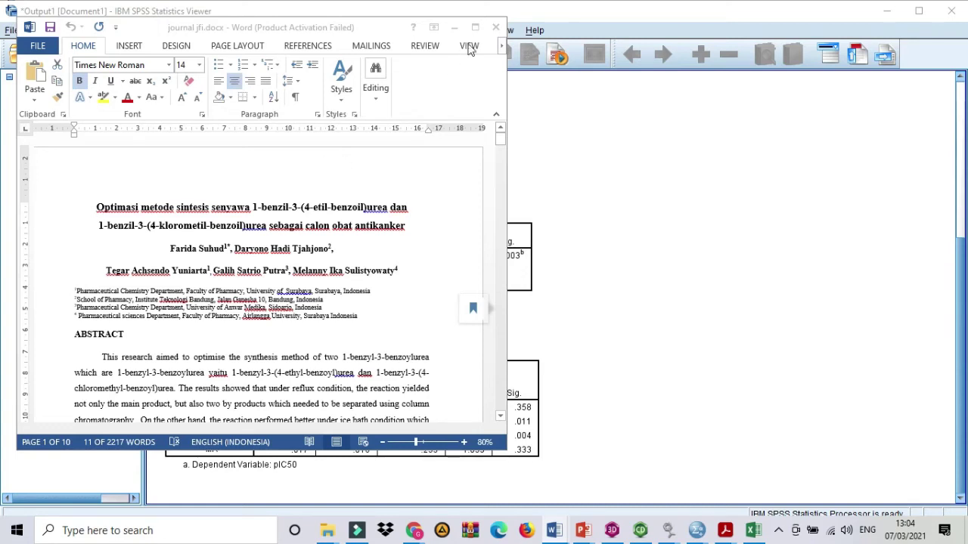
click(408, 206)
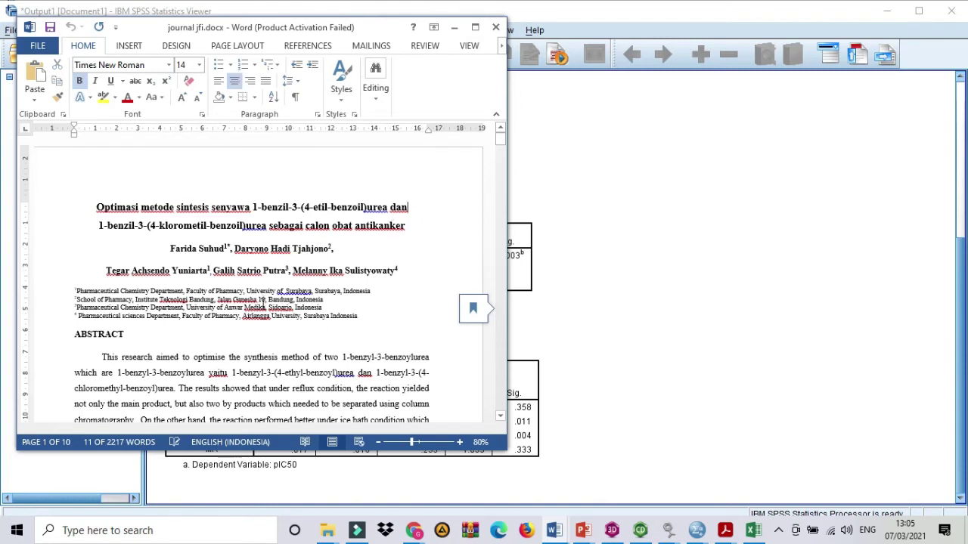
key(ctrl+n)
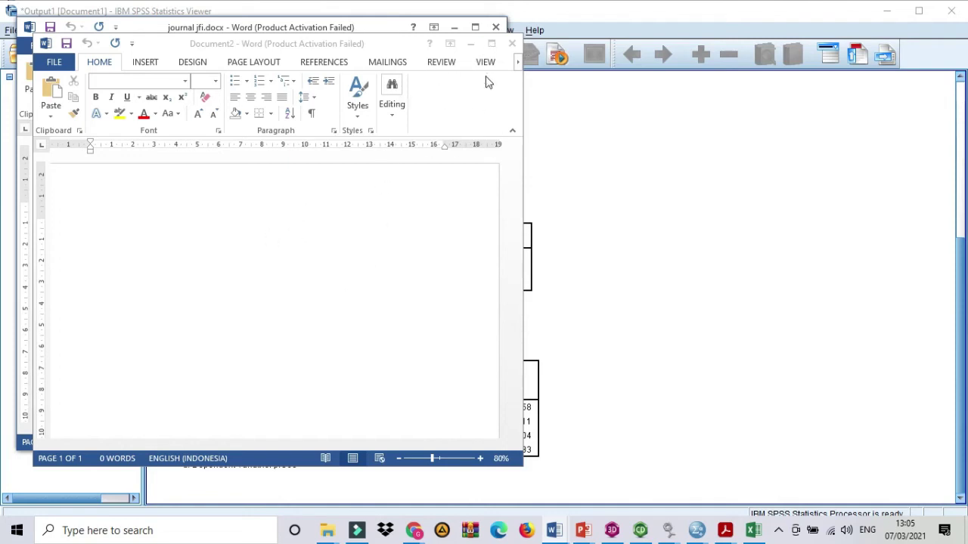
click(338, 238)
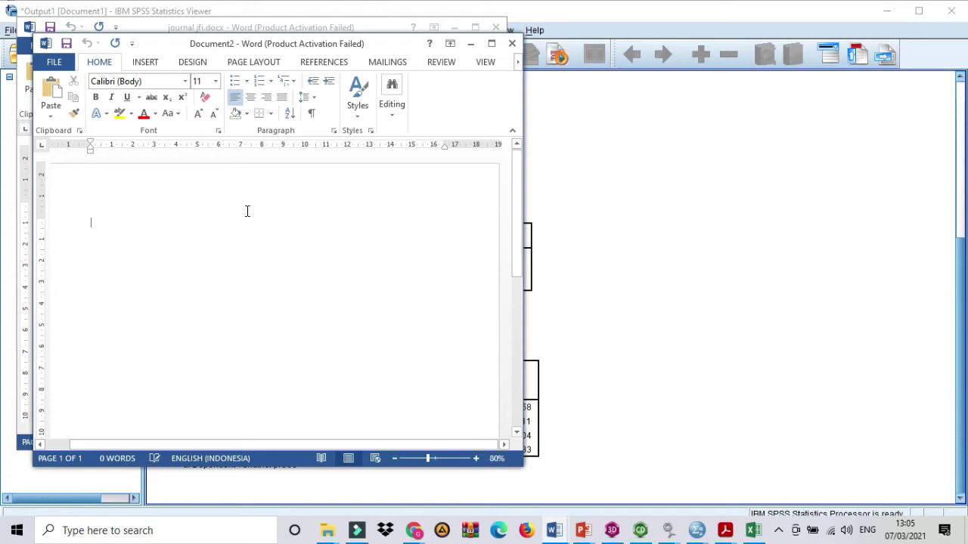
- Start the equation with "Y=", then move the new document aside and minimize journal jfi.docx so the SPSS coefficients can be read
text(Y)
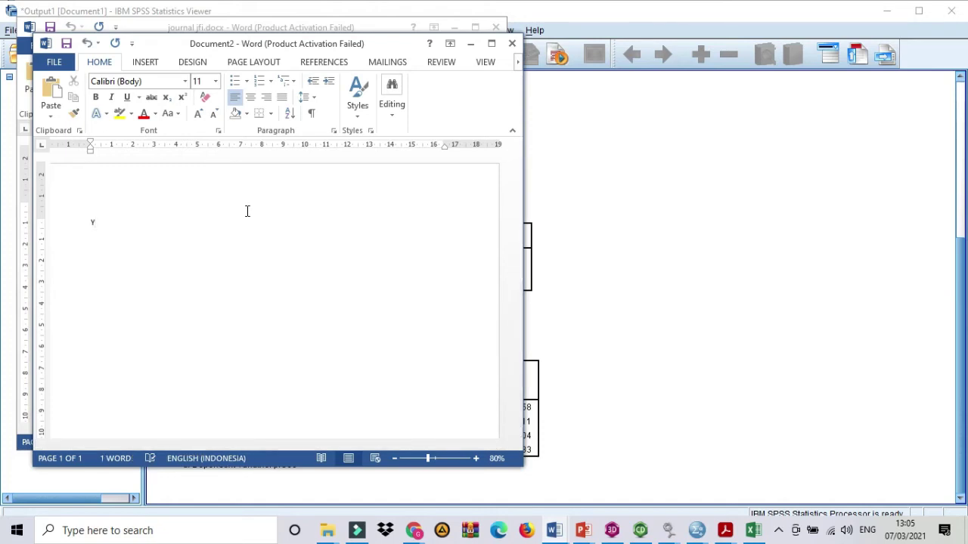
text(=)
drag(319, 42, 723, 79)
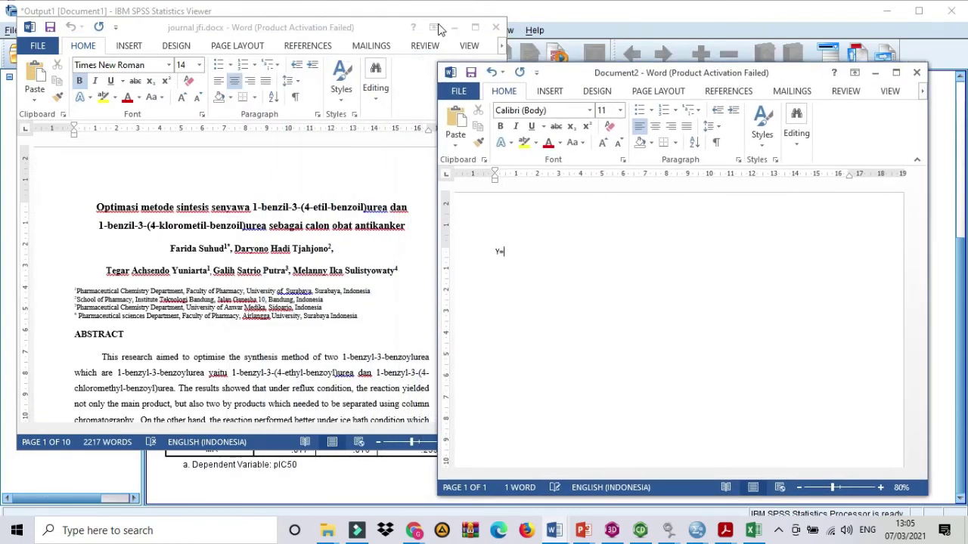
click(452, 33)
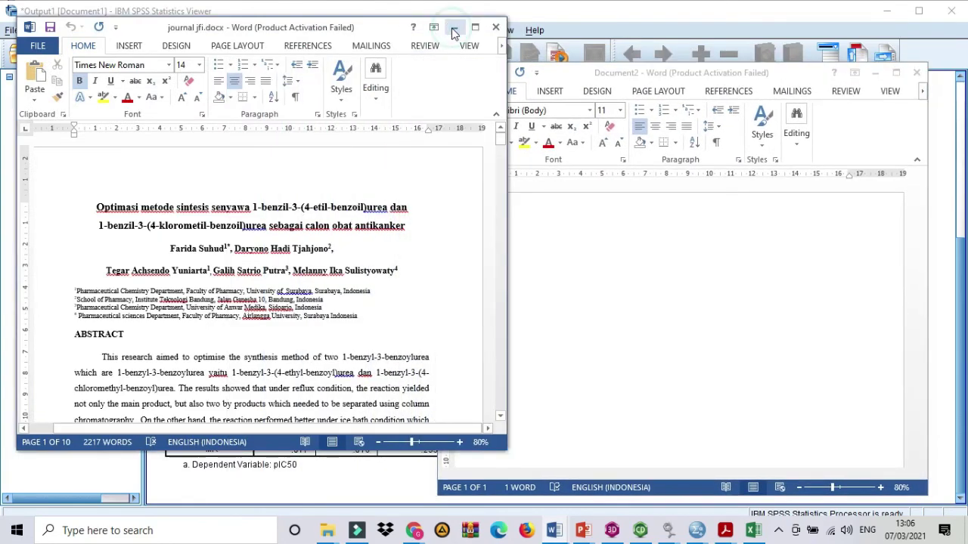
click(454, 31)
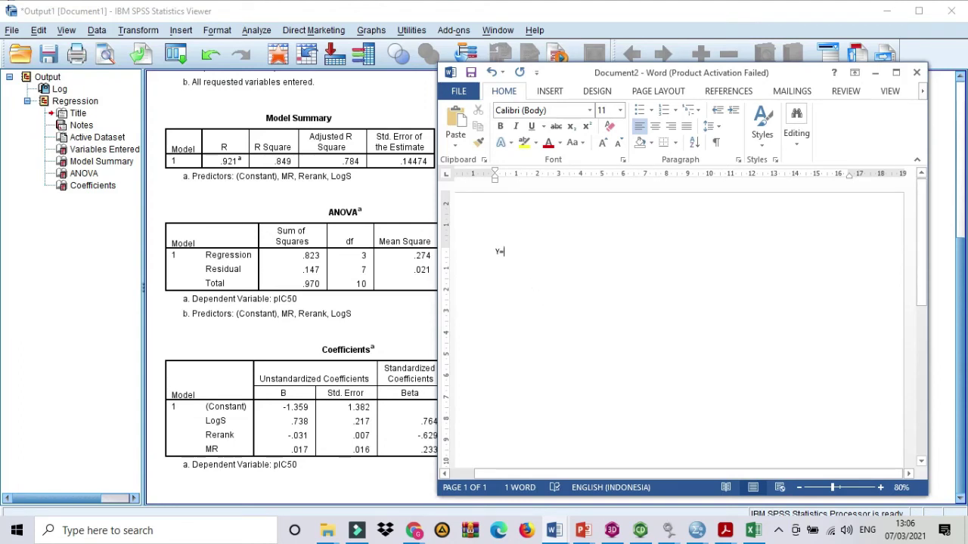
text(5x2)
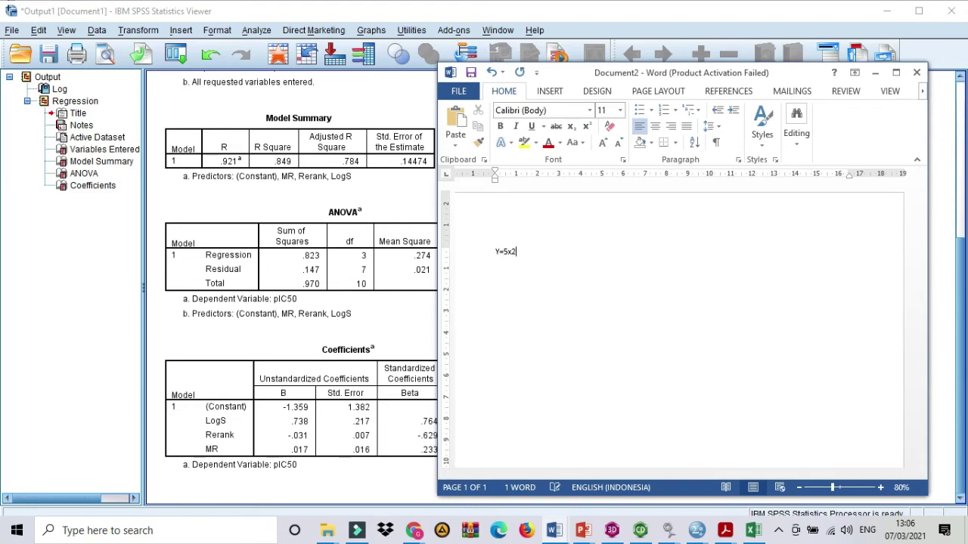
text(-3x)
key(BackSpace)
key(BackSpace)
- Write the LogS and Rerank terms after Y= as "0,738 logS-0.031Rerank"
text(0,738)
text(log)
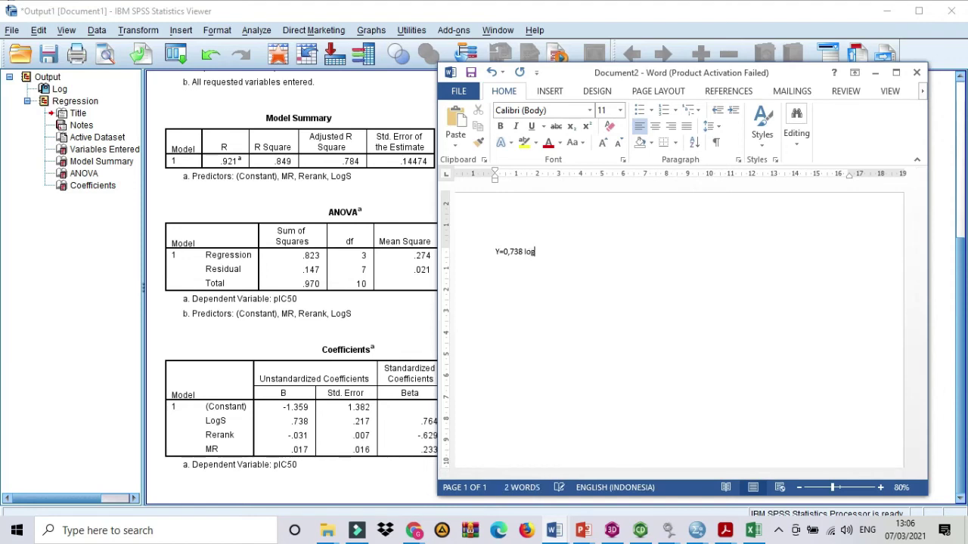
text(s)
key(BackSpace)
text(S)
text(-0.0)
text(31)
text(Rera)
text(nk)
- Complete the equation with the MR term and the constant as "+0.017MR-1.259", correcting the decimal separator in the MR coefficient
text(+)
text(0)
text(,0)
text(17)
text(MR)
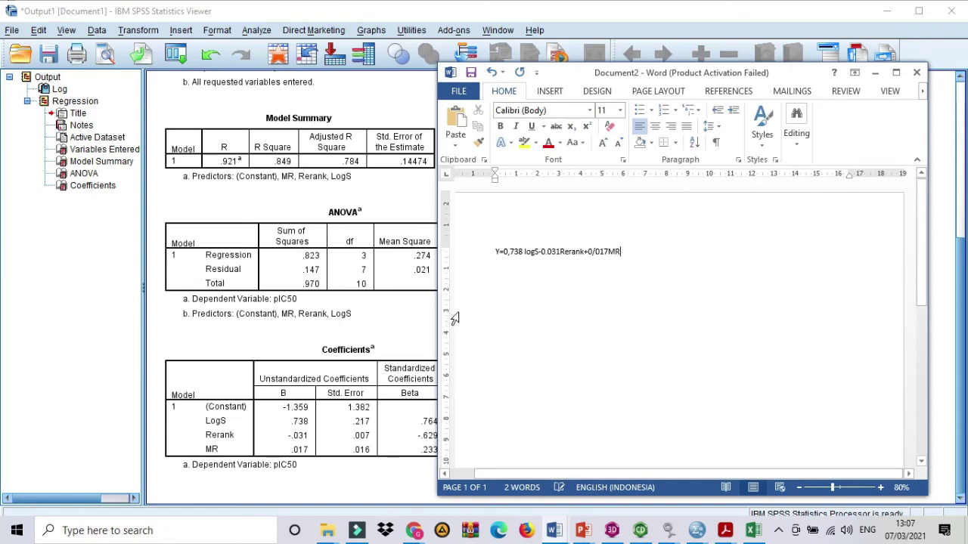
text(-1)
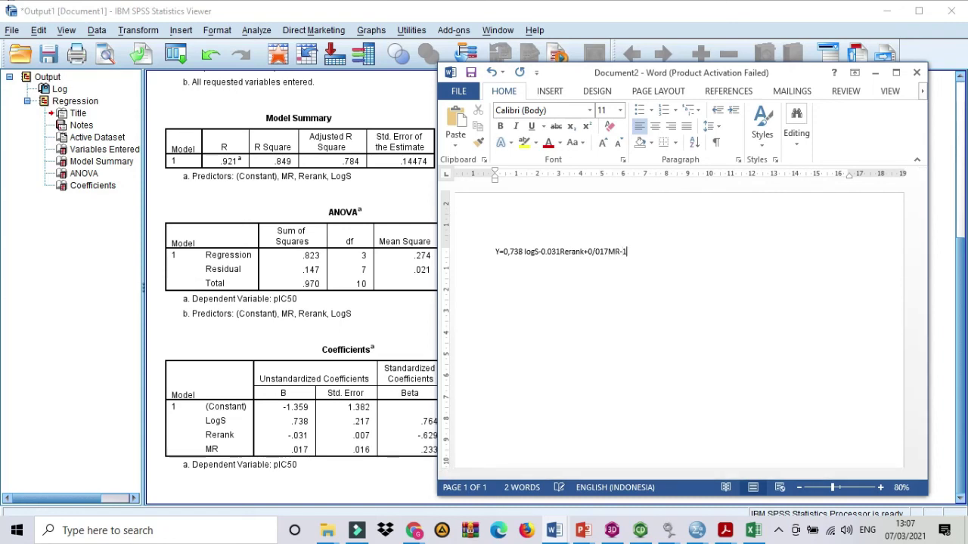
text(.259)
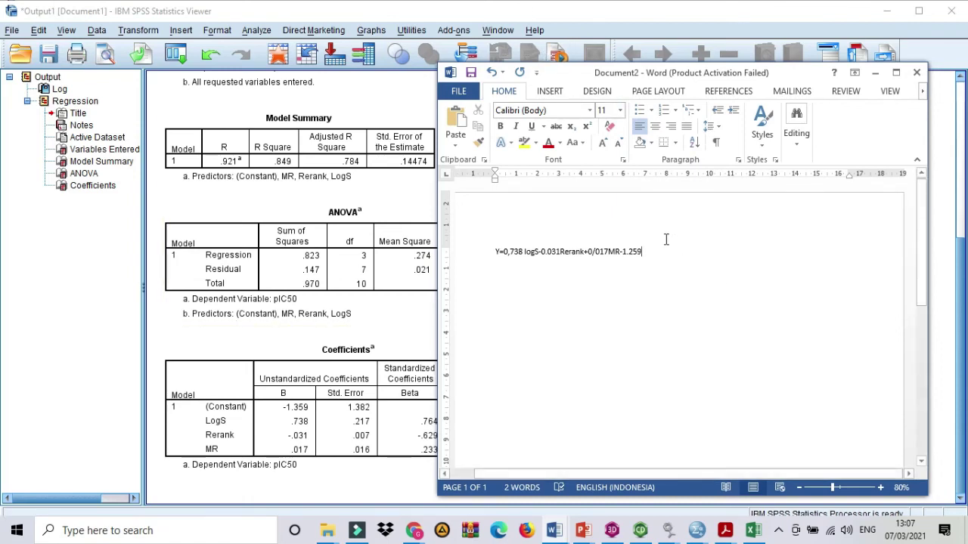
click(596, 254)
text(,)
click(594, 253)
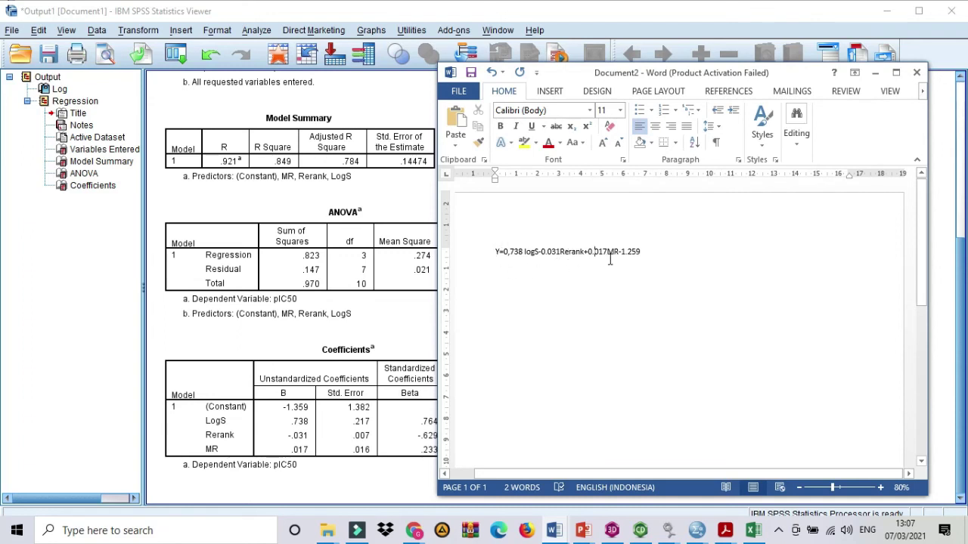
- Switch from Word to the SPSS data set containing the descriptors and open the Linear Regression setup
click(379, 202)
click(542, 292)
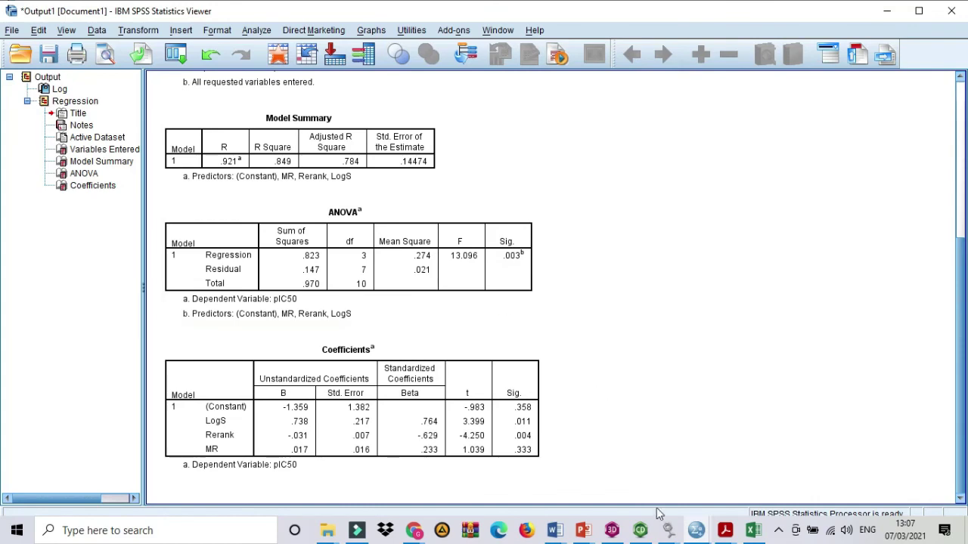
click(697, 530)
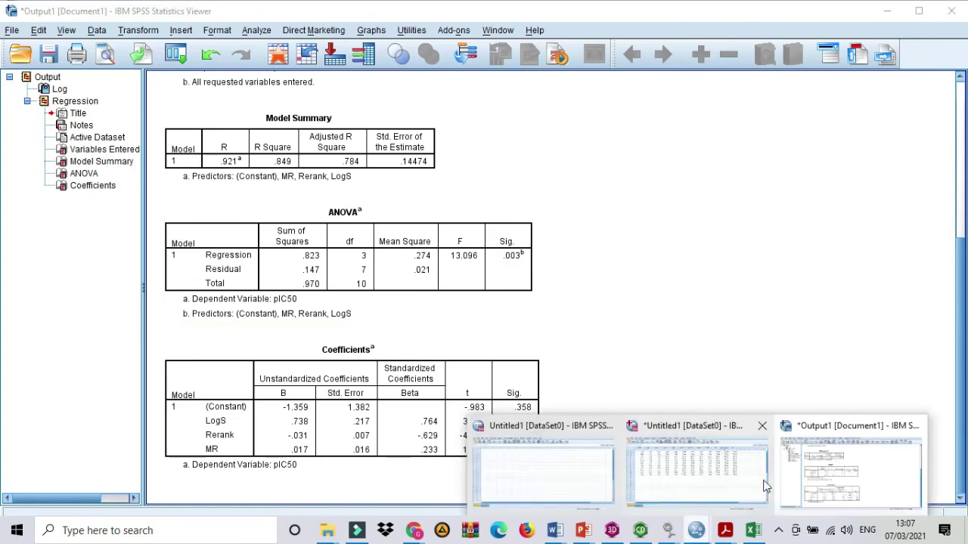
click(742, 484)
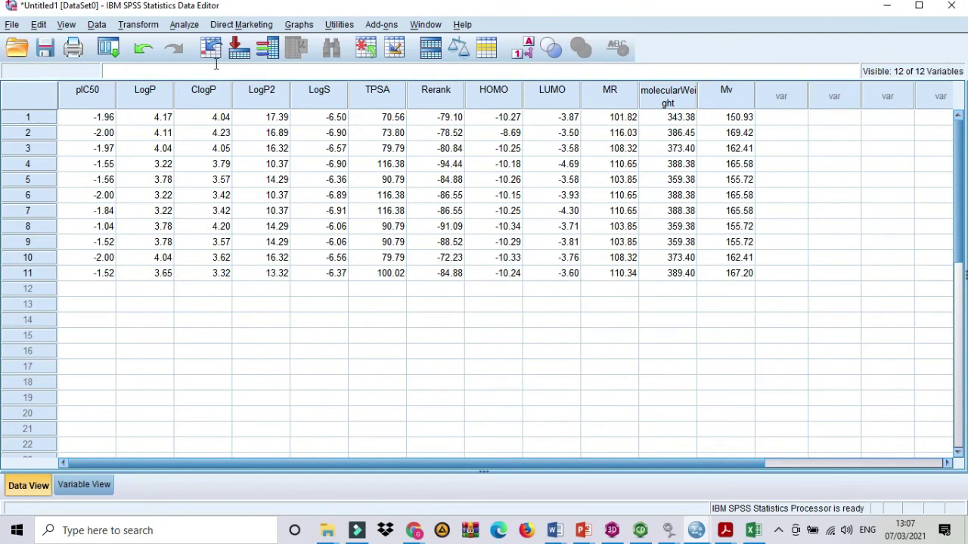
click(177, 27)
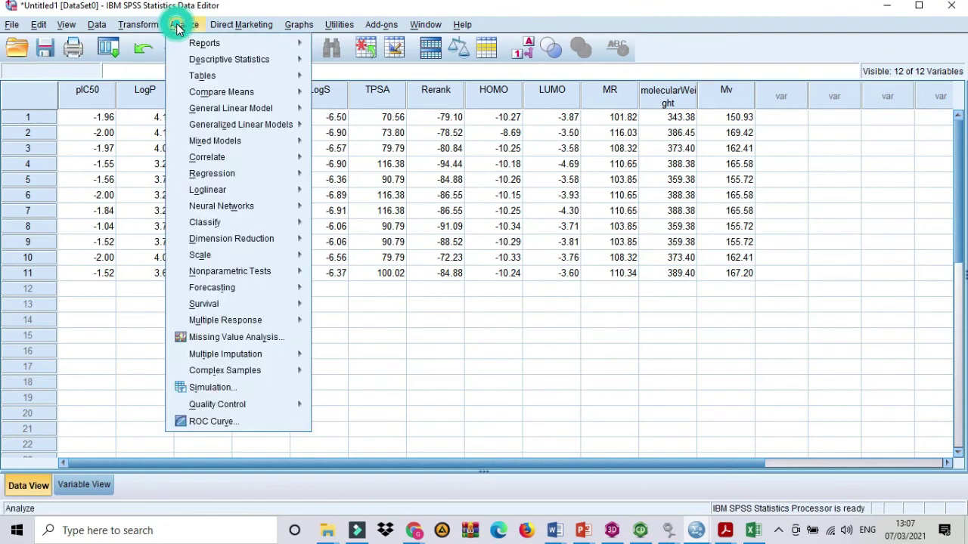
mouse_move(222, 180)
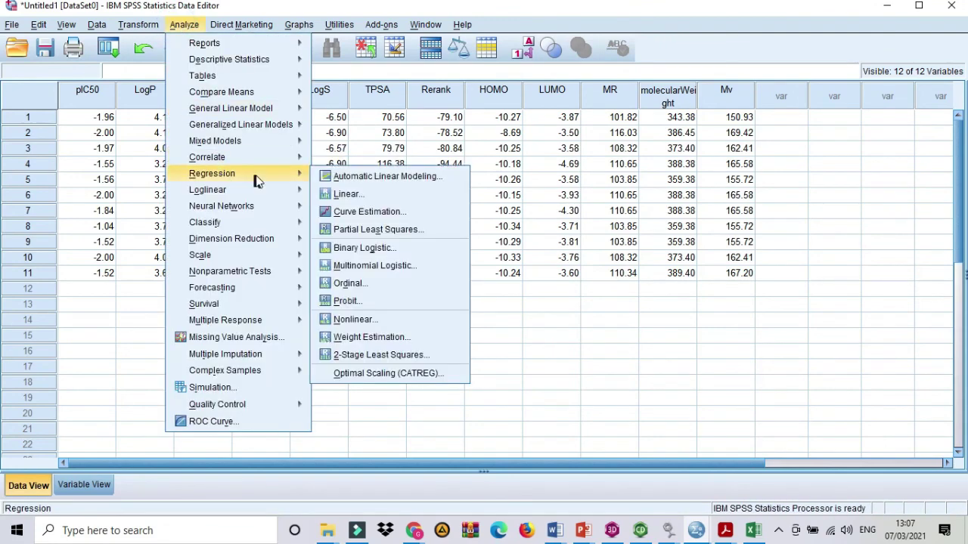
click(344, 195)
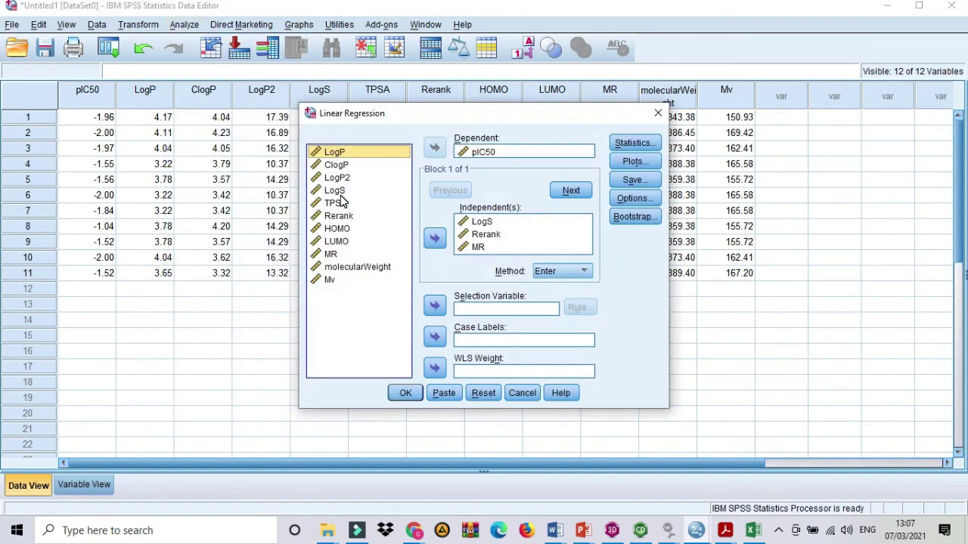
- Remove LogS and Rerank from the regression's independent variables and add LogP alongside MR
click(475, 223)
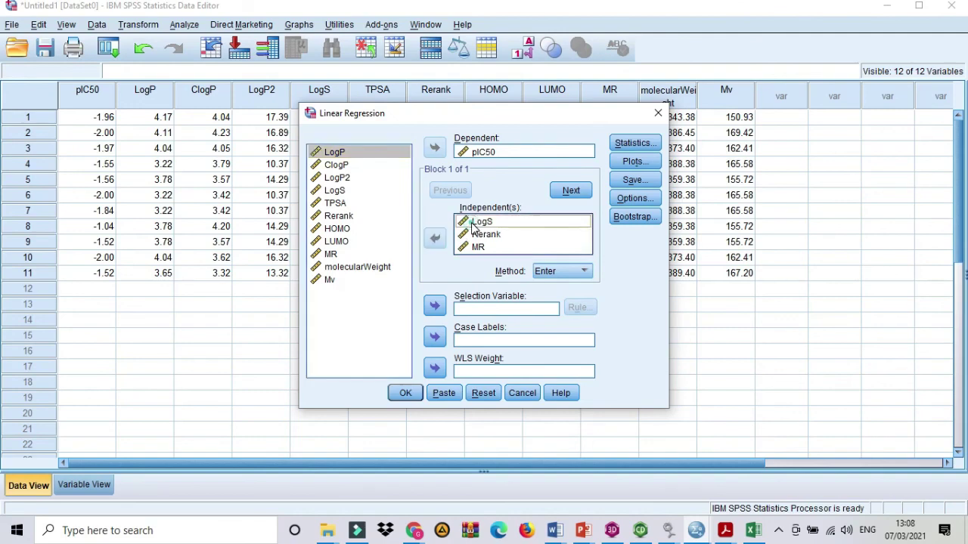
click(435, 238)
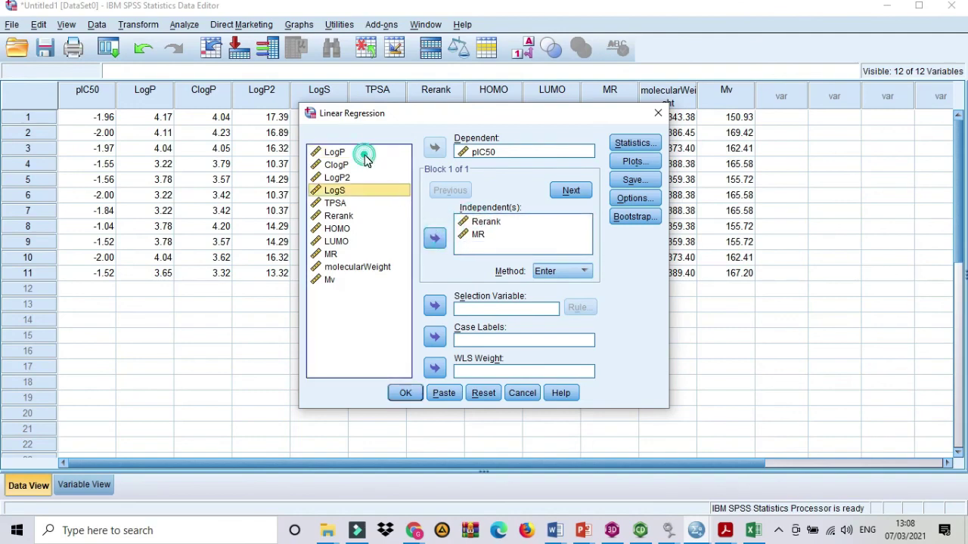
click(364, 155)
click(435, 239)
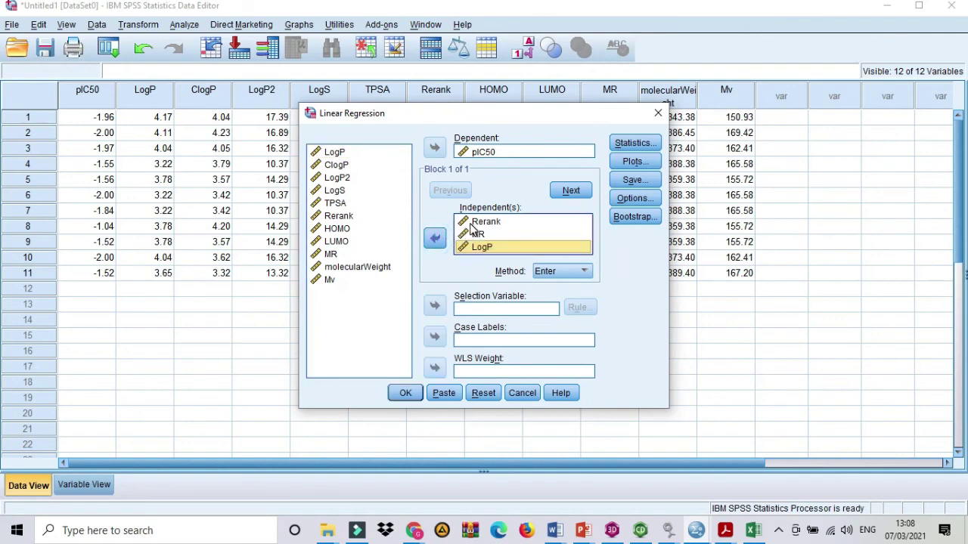
click(477, 221)
click(435, 238)
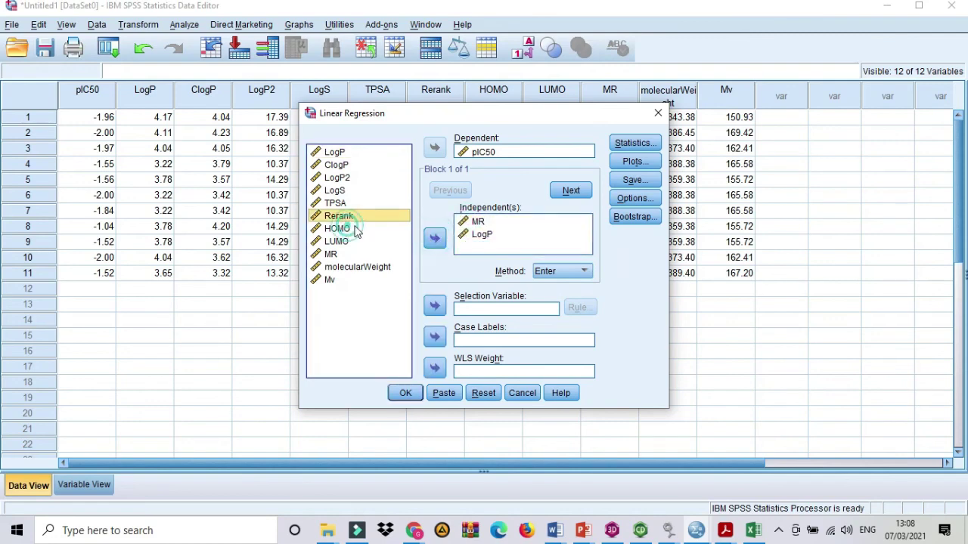
- Add HOMO and Mv as independent variables and run the linear regression against pIC50
click(349, 229)
click(435, 238)
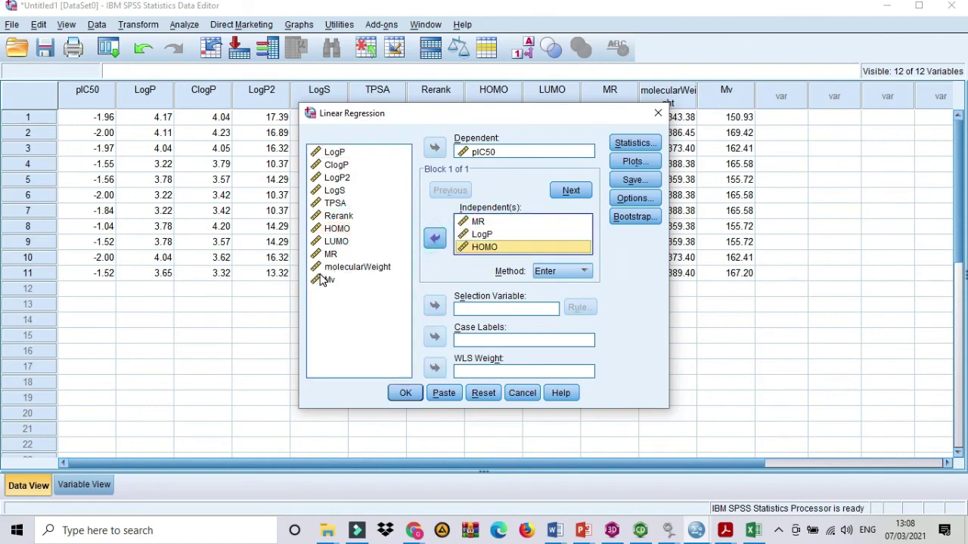
click(327, 280)
click(435, 238)
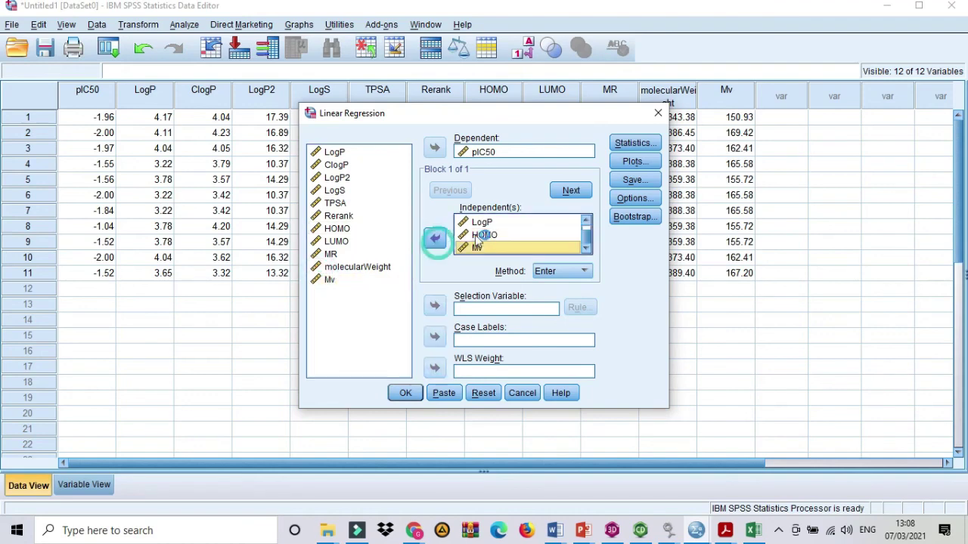
click(401, 395)
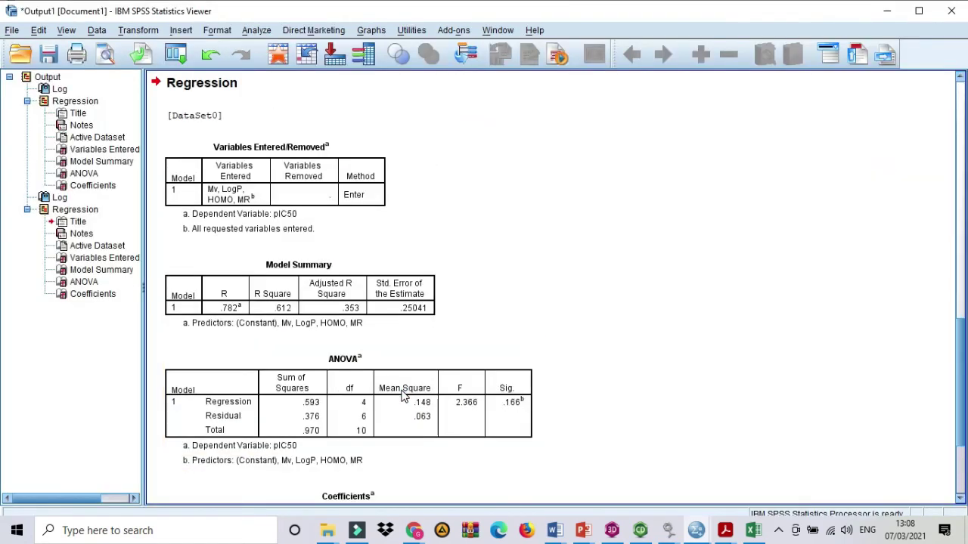
- Examine the new regression's model summary, ANOVA and coefficients, and compare them with the earlier LogS, Rerank and MR model
scroll(402, 397, down, 3)
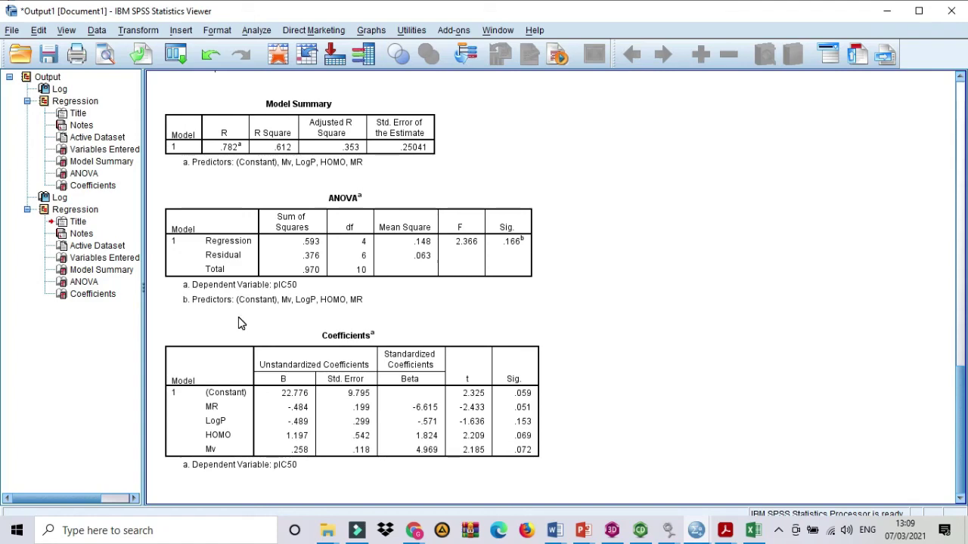
click(376, 335)
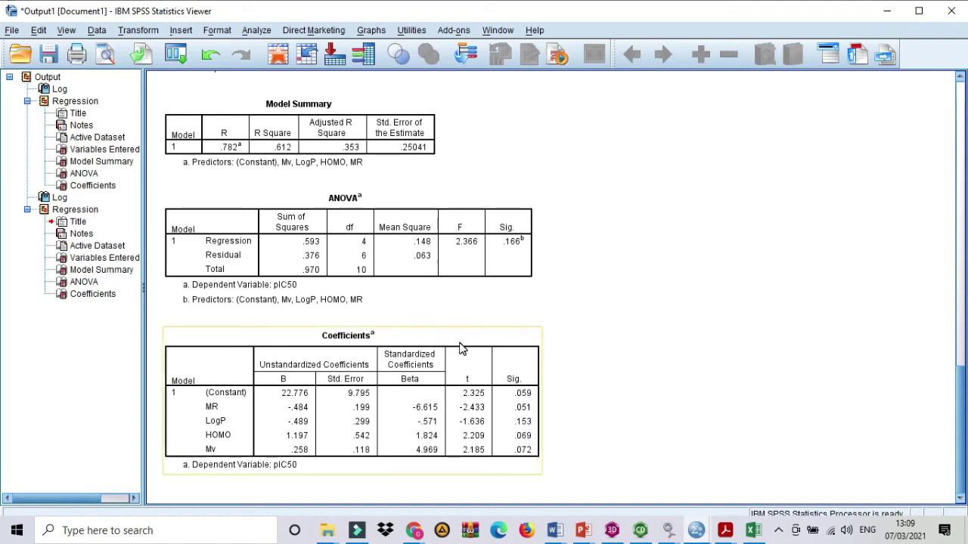
scroll(461, 349, up, 10)
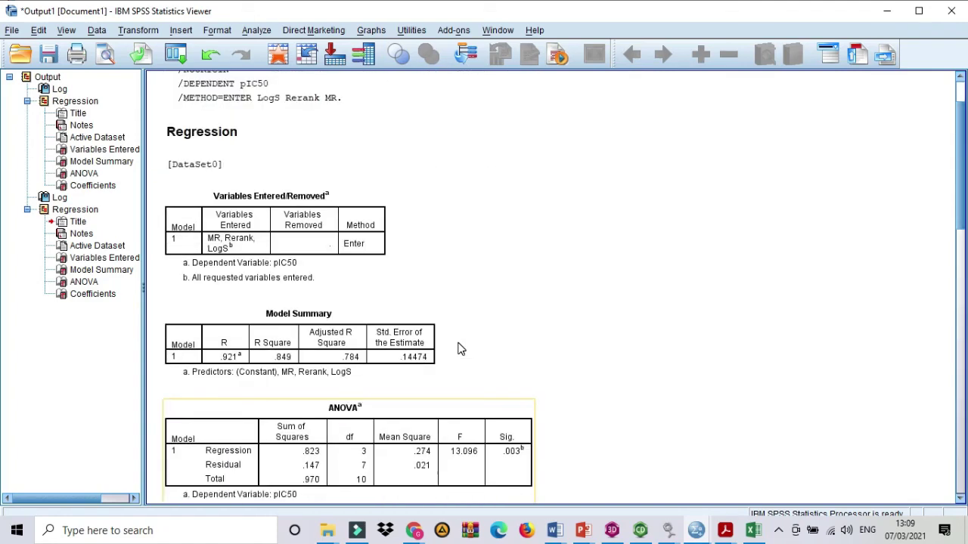